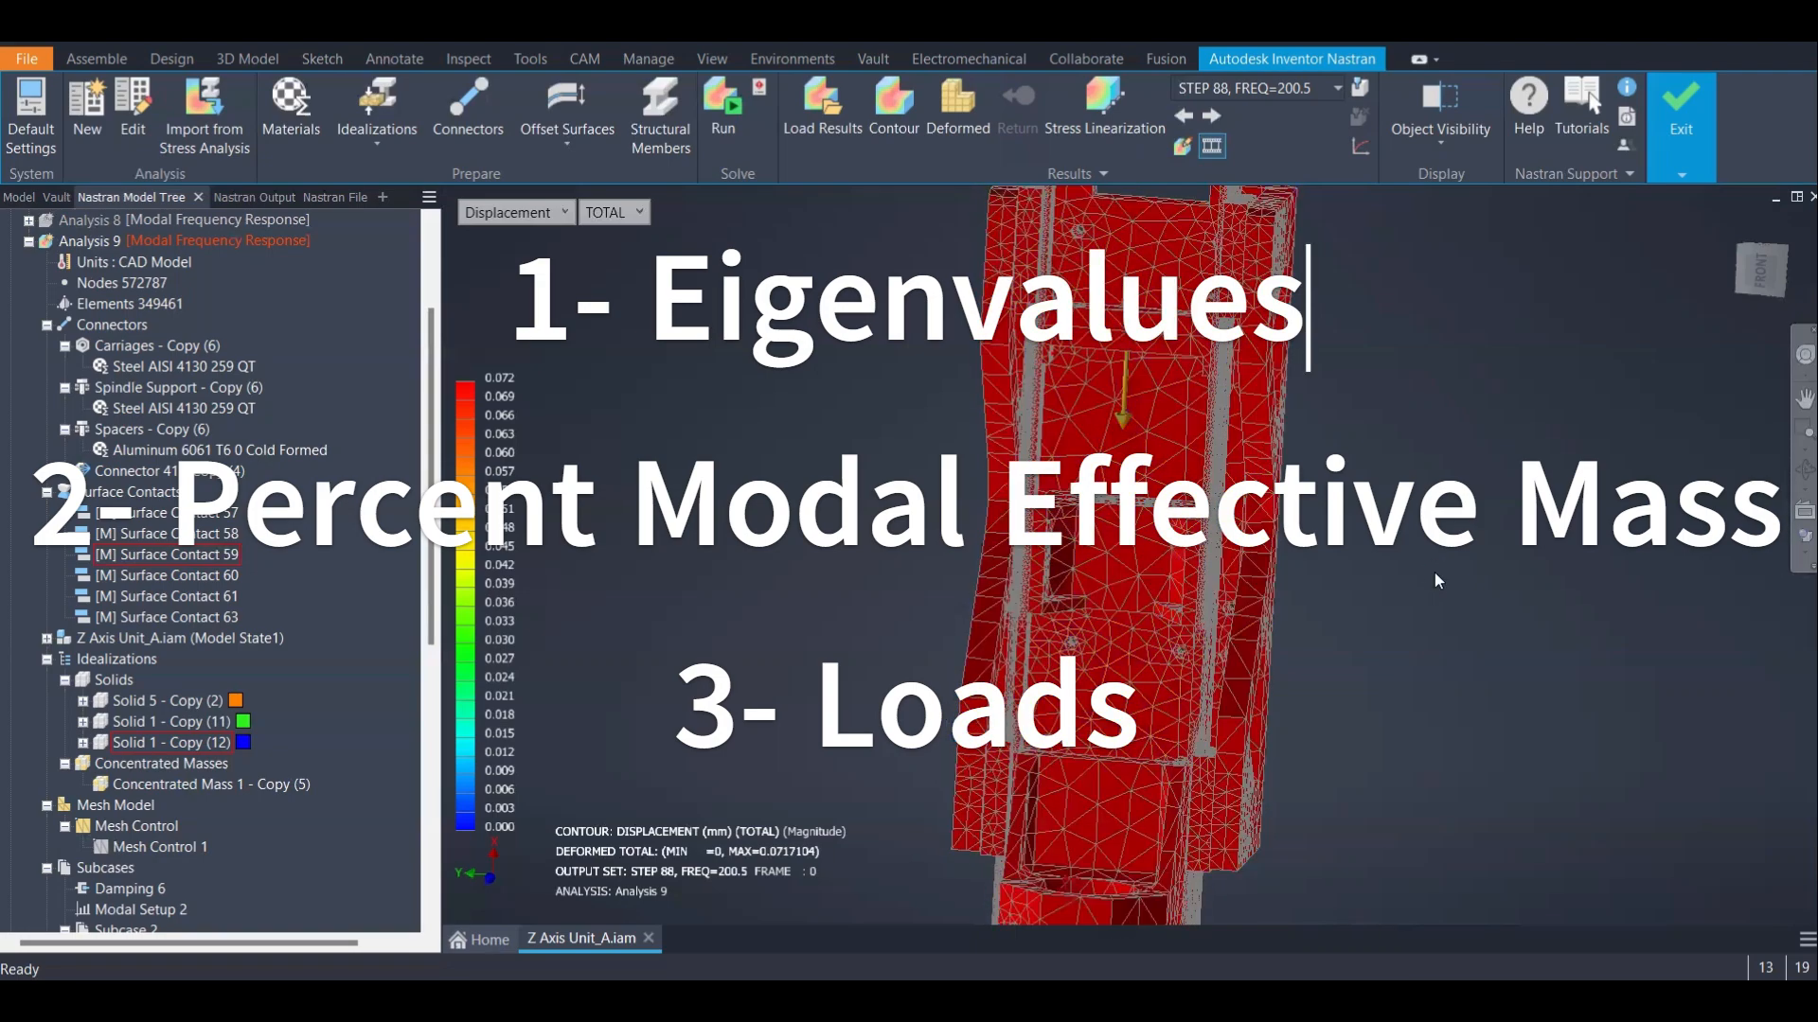
Check the options available for the Analysis 2 normal modes study in the model tree
{"action": "scroll", "coordinate": [268, 430], "scroll_direction": "up", "scroll_amount": 3}
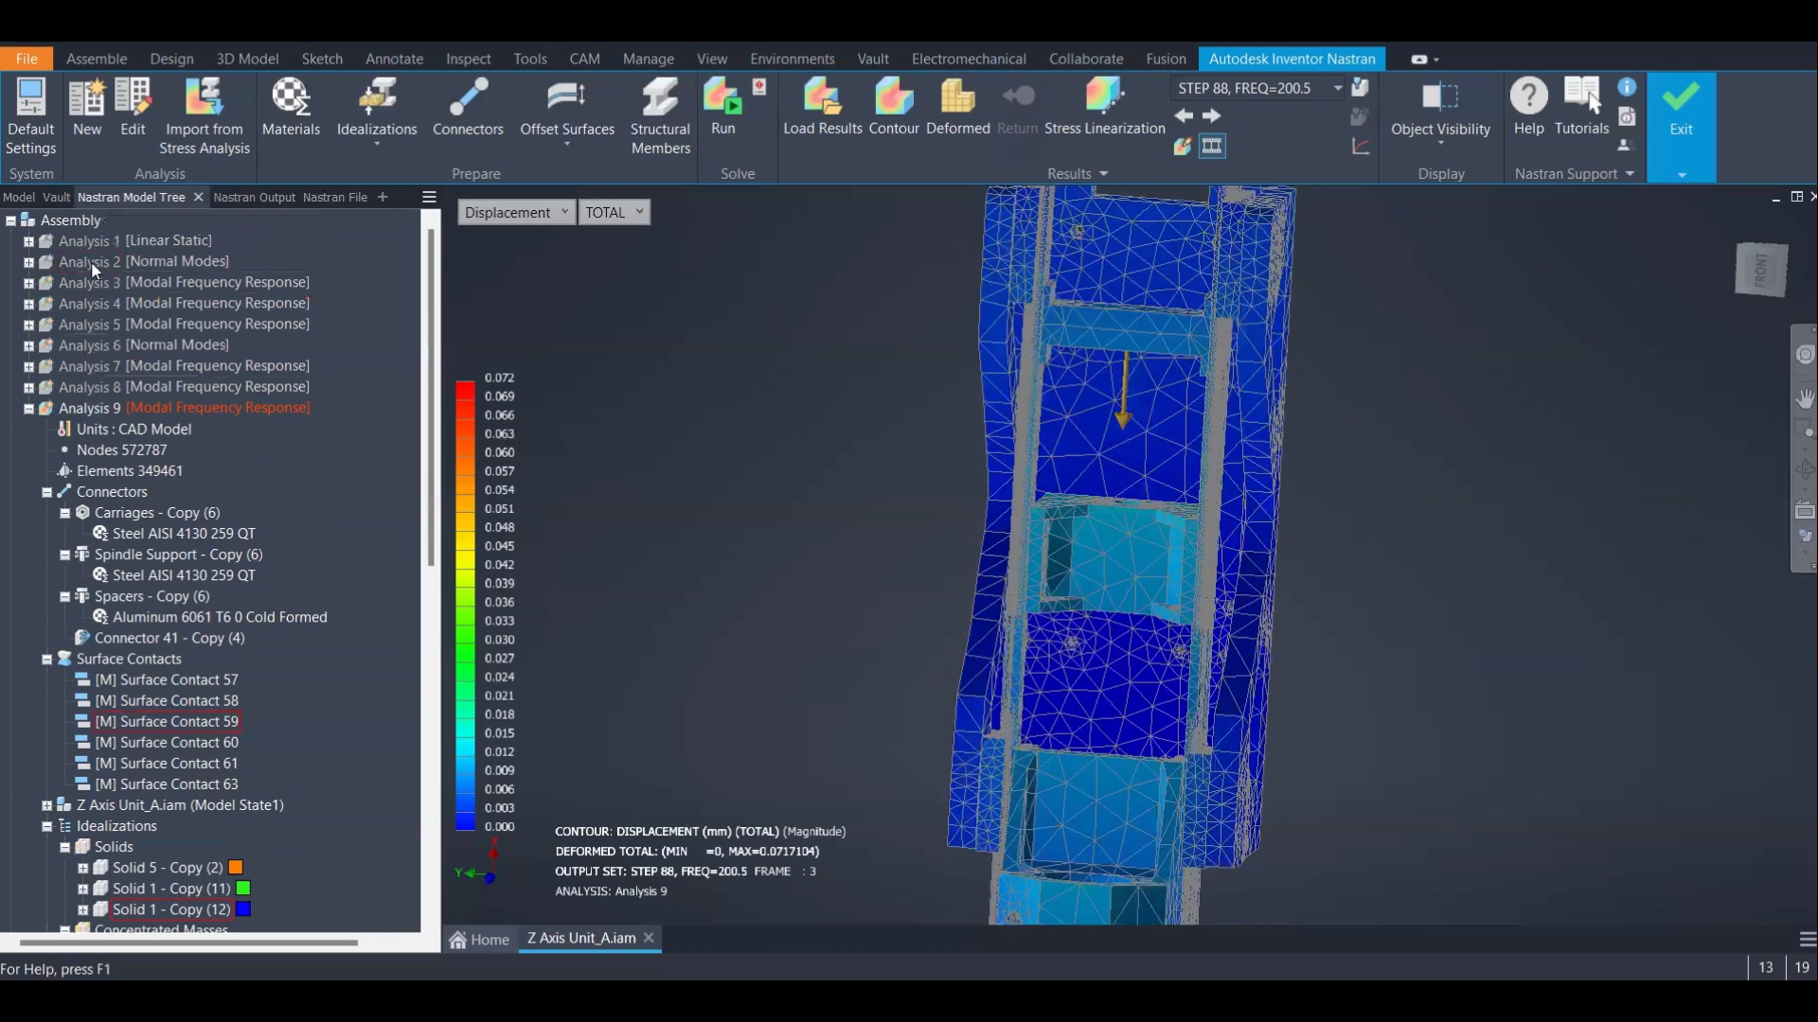
{"action": "left_click", "coordinate": [89, 262]}
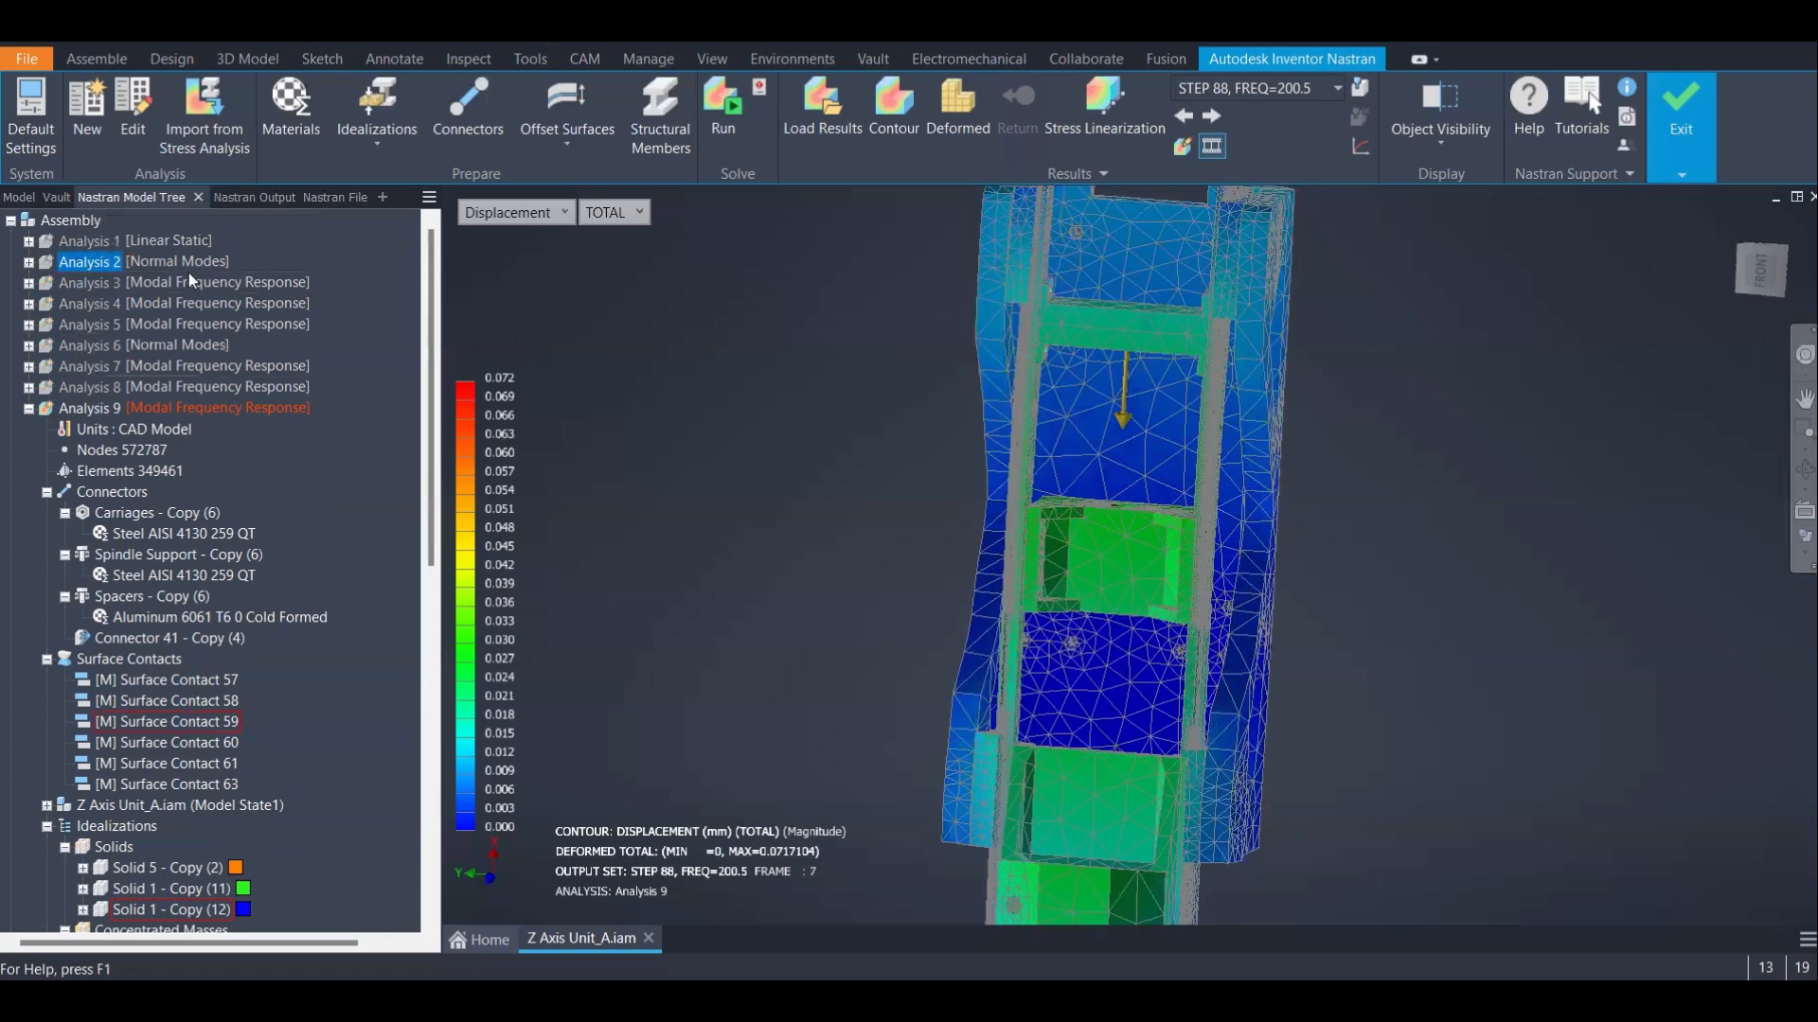
{"action": "right_click", "coordinate": [99, 265]}
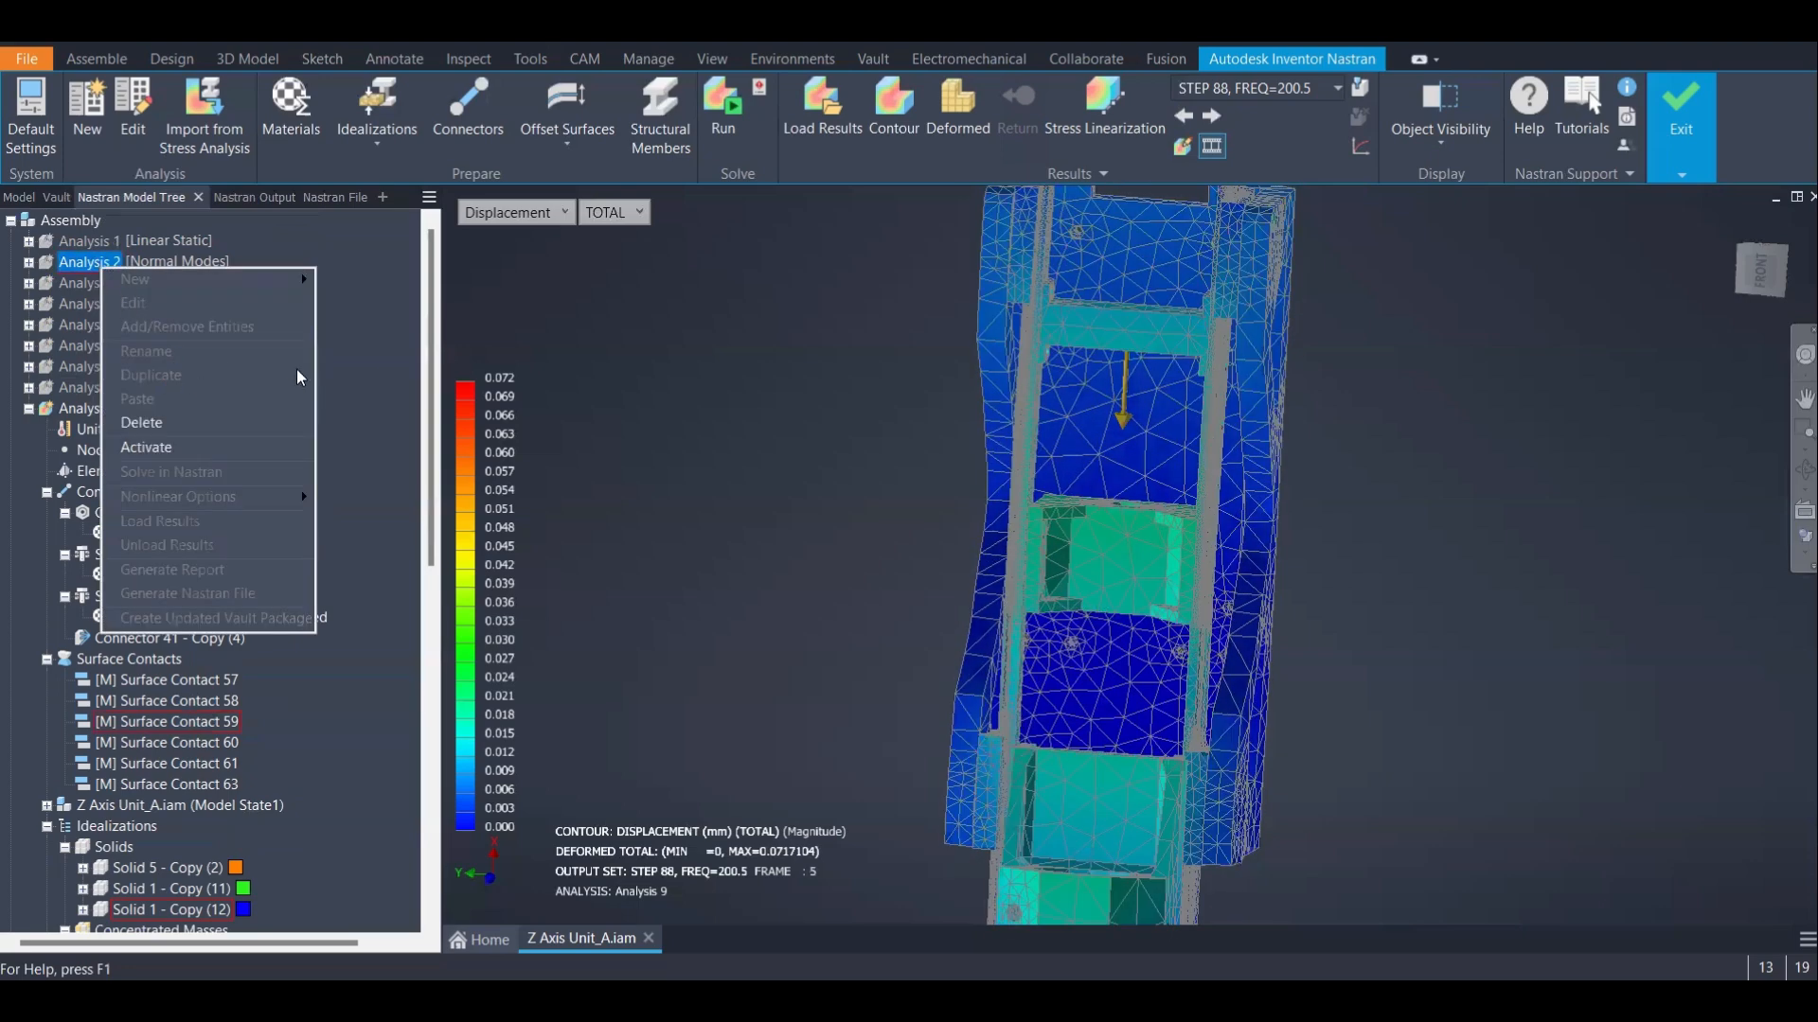
{"action": "left_click", "coordinate": [439, 440]}
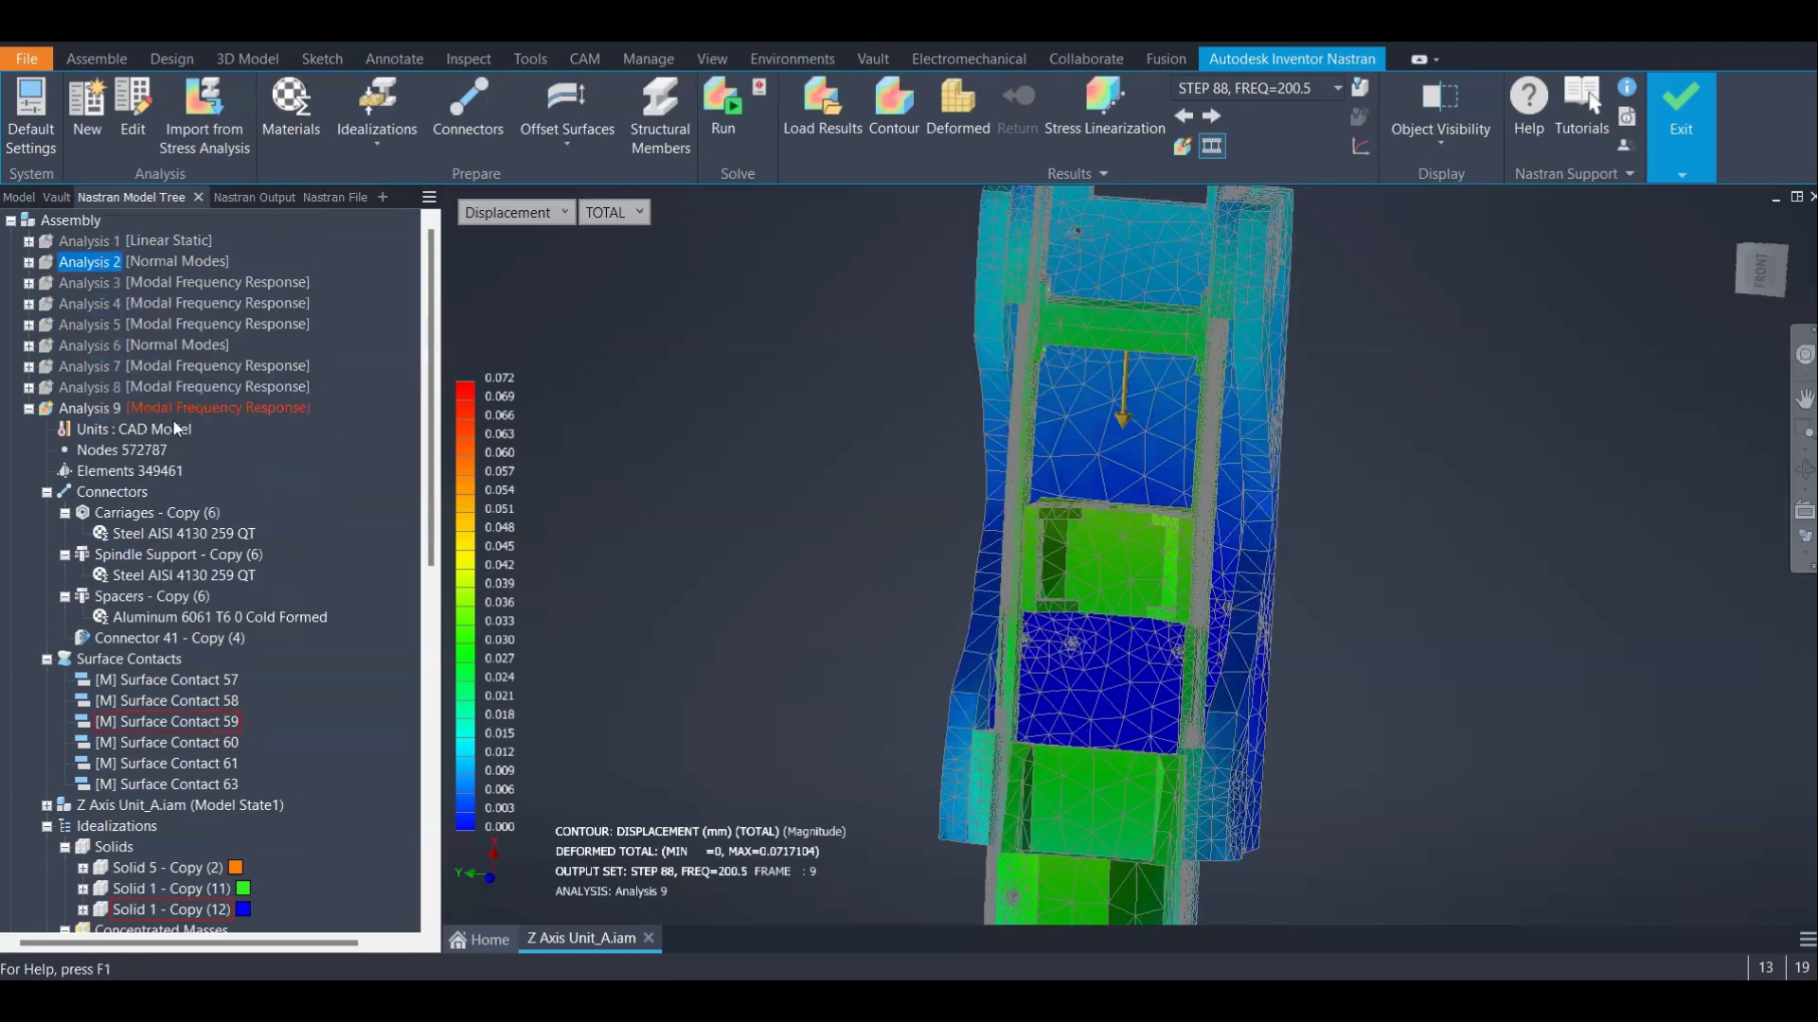
Review the Analysis 9 tree through its damping, modal and dynamics setup entries, and inspect the Modal Setup 2 parameters without changing them
{"action": "scroll", "coordinate": [172, 419], "scroll_direction": "down", "scroll_amount": 3}
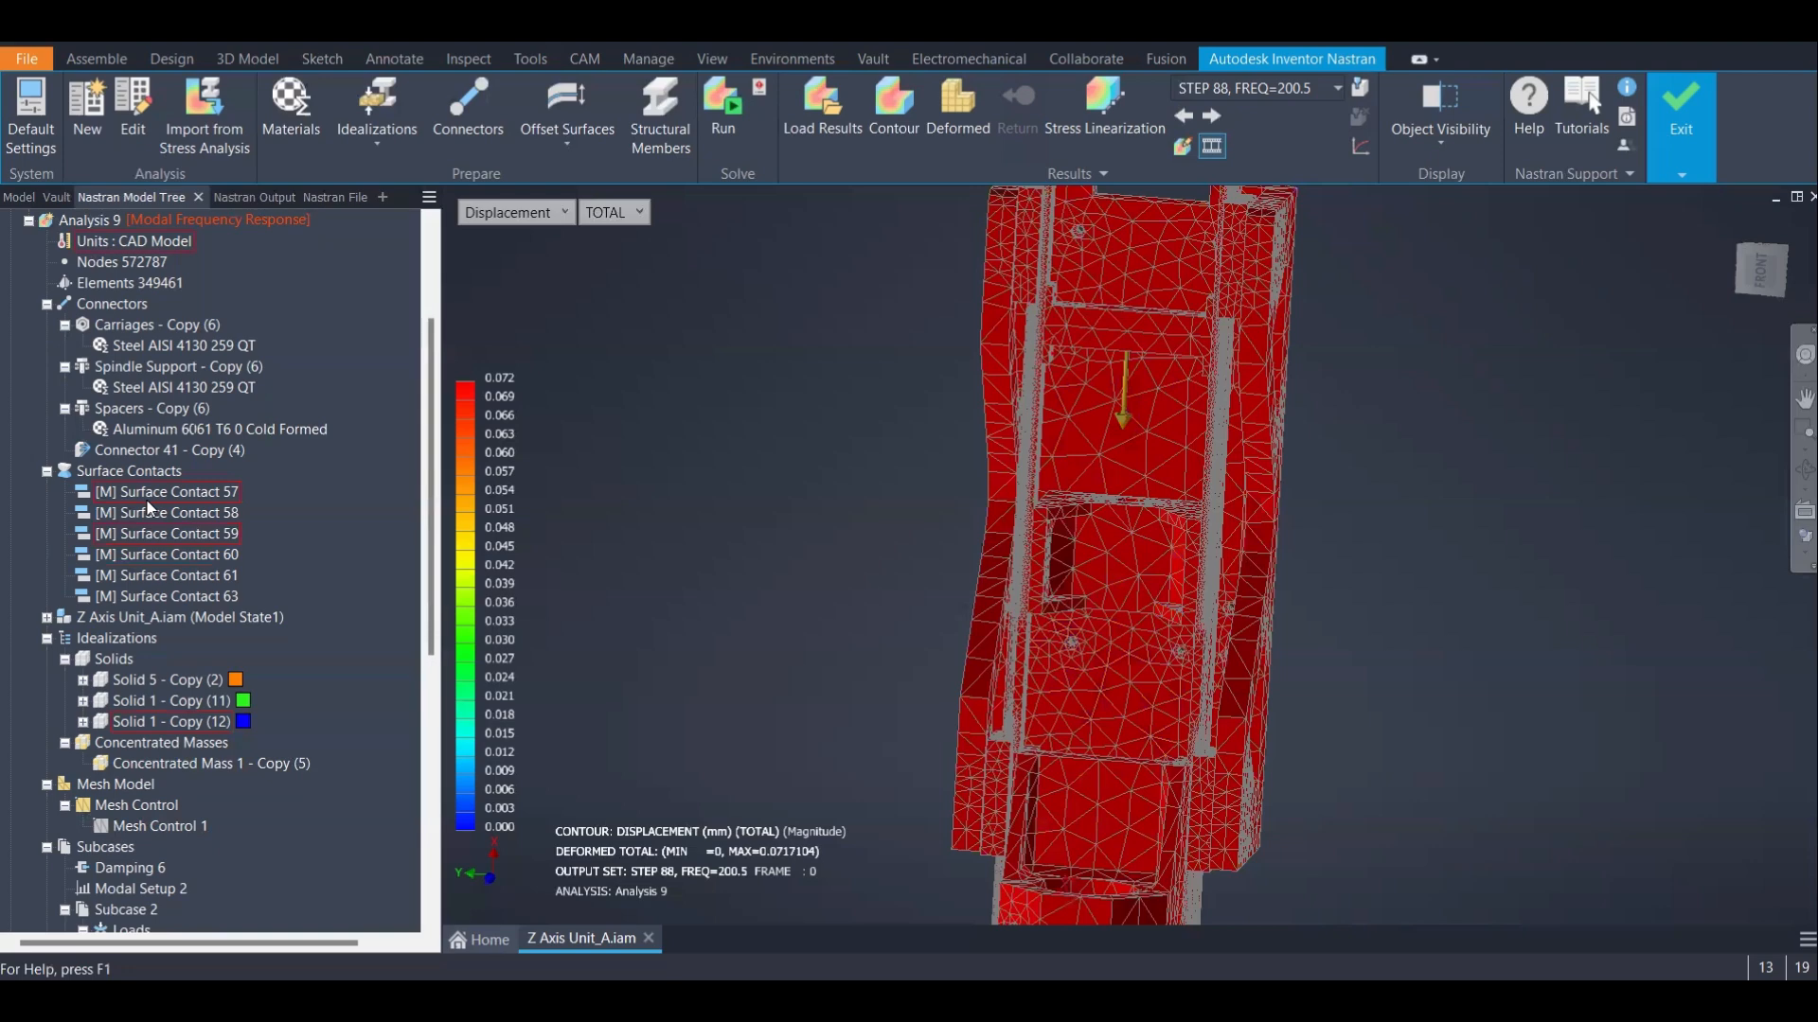
{"action": "scroll", "coordinate": [165, 569], "scroll_direction": "down", "scroll_amount": 3}
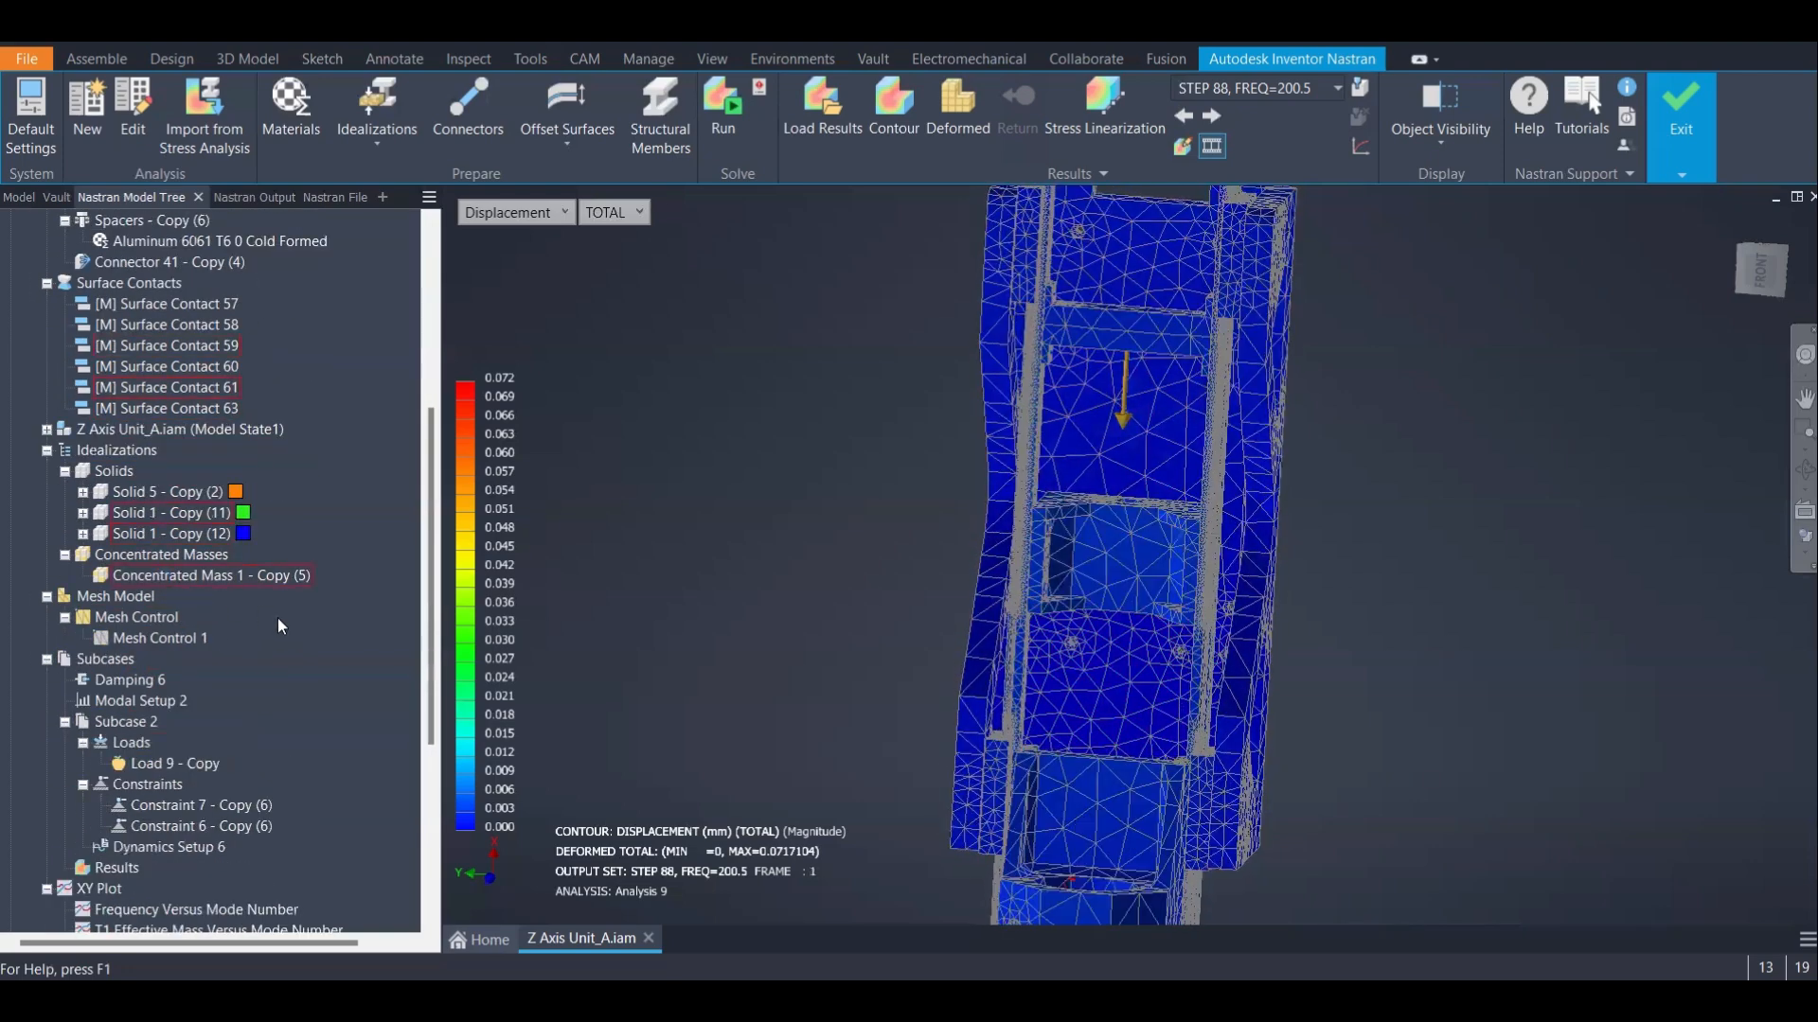
{"action": "scroll", "coordinate": [275, 624], "scroll_direction": "down", "scroll_amount": 2}
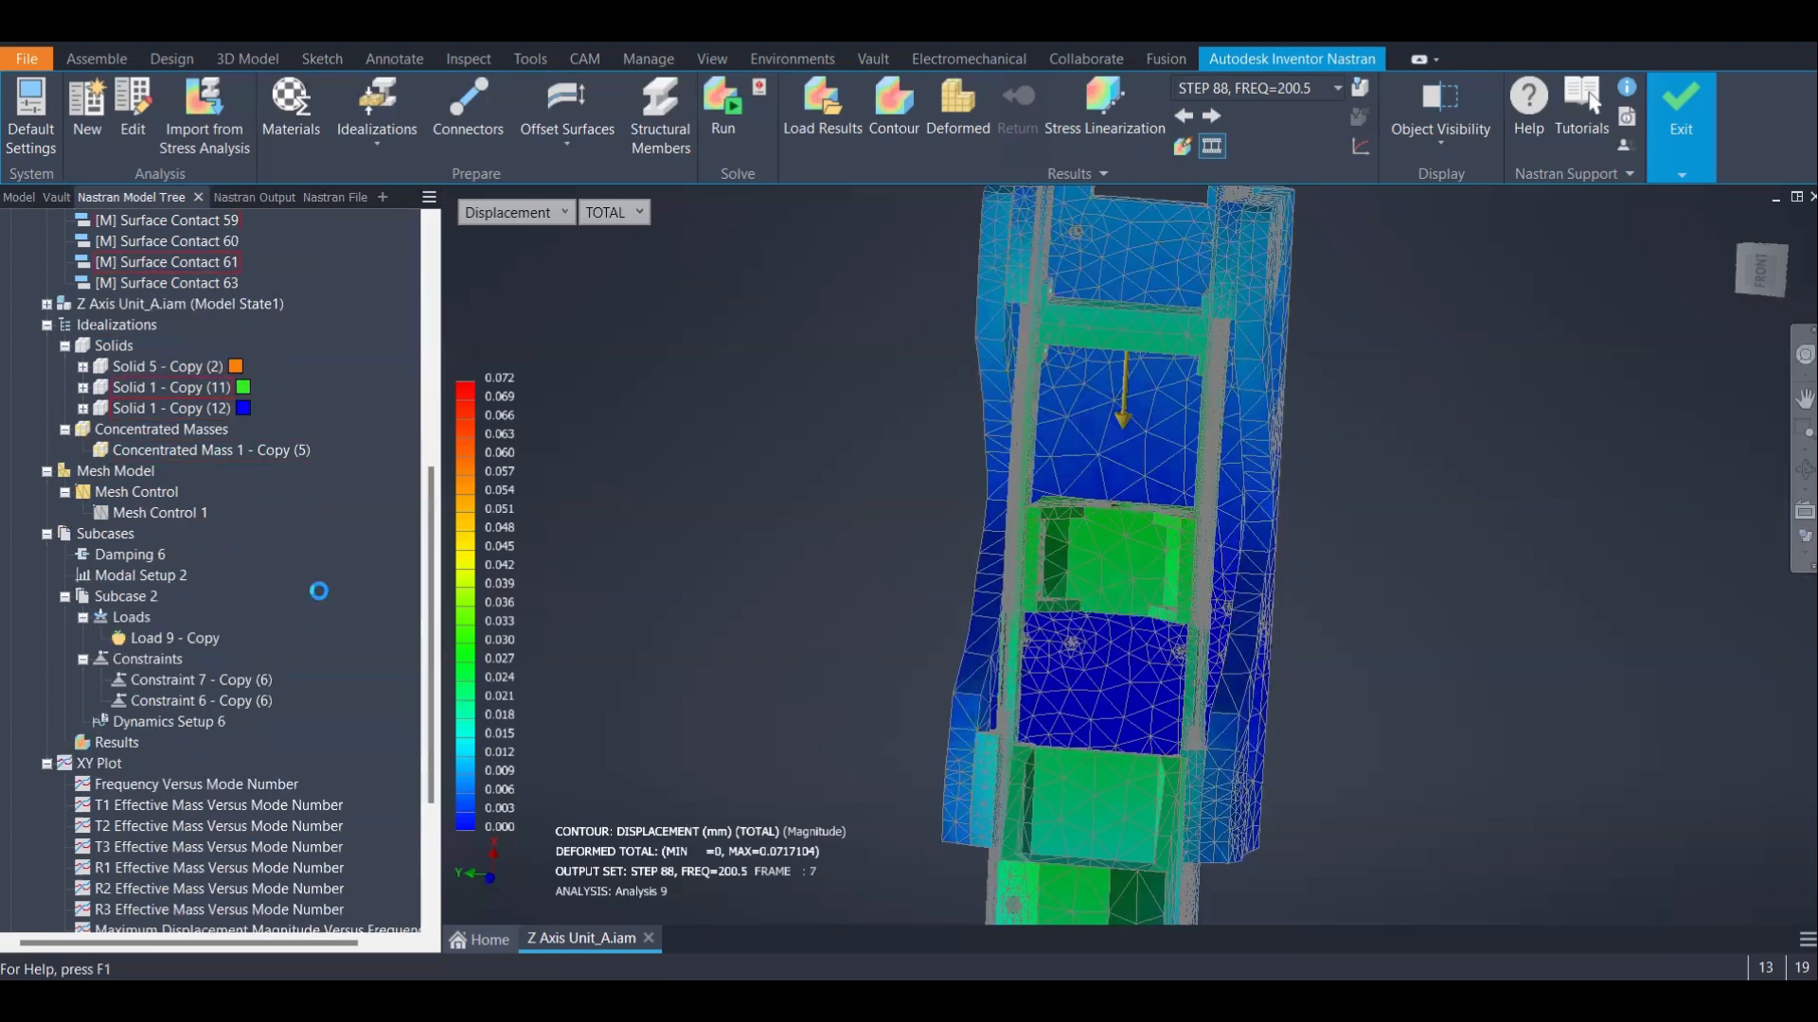
{"action": "scroll", "coordinate": [339, 568], "scroll_direction": "down", "scroll_amount": 1}
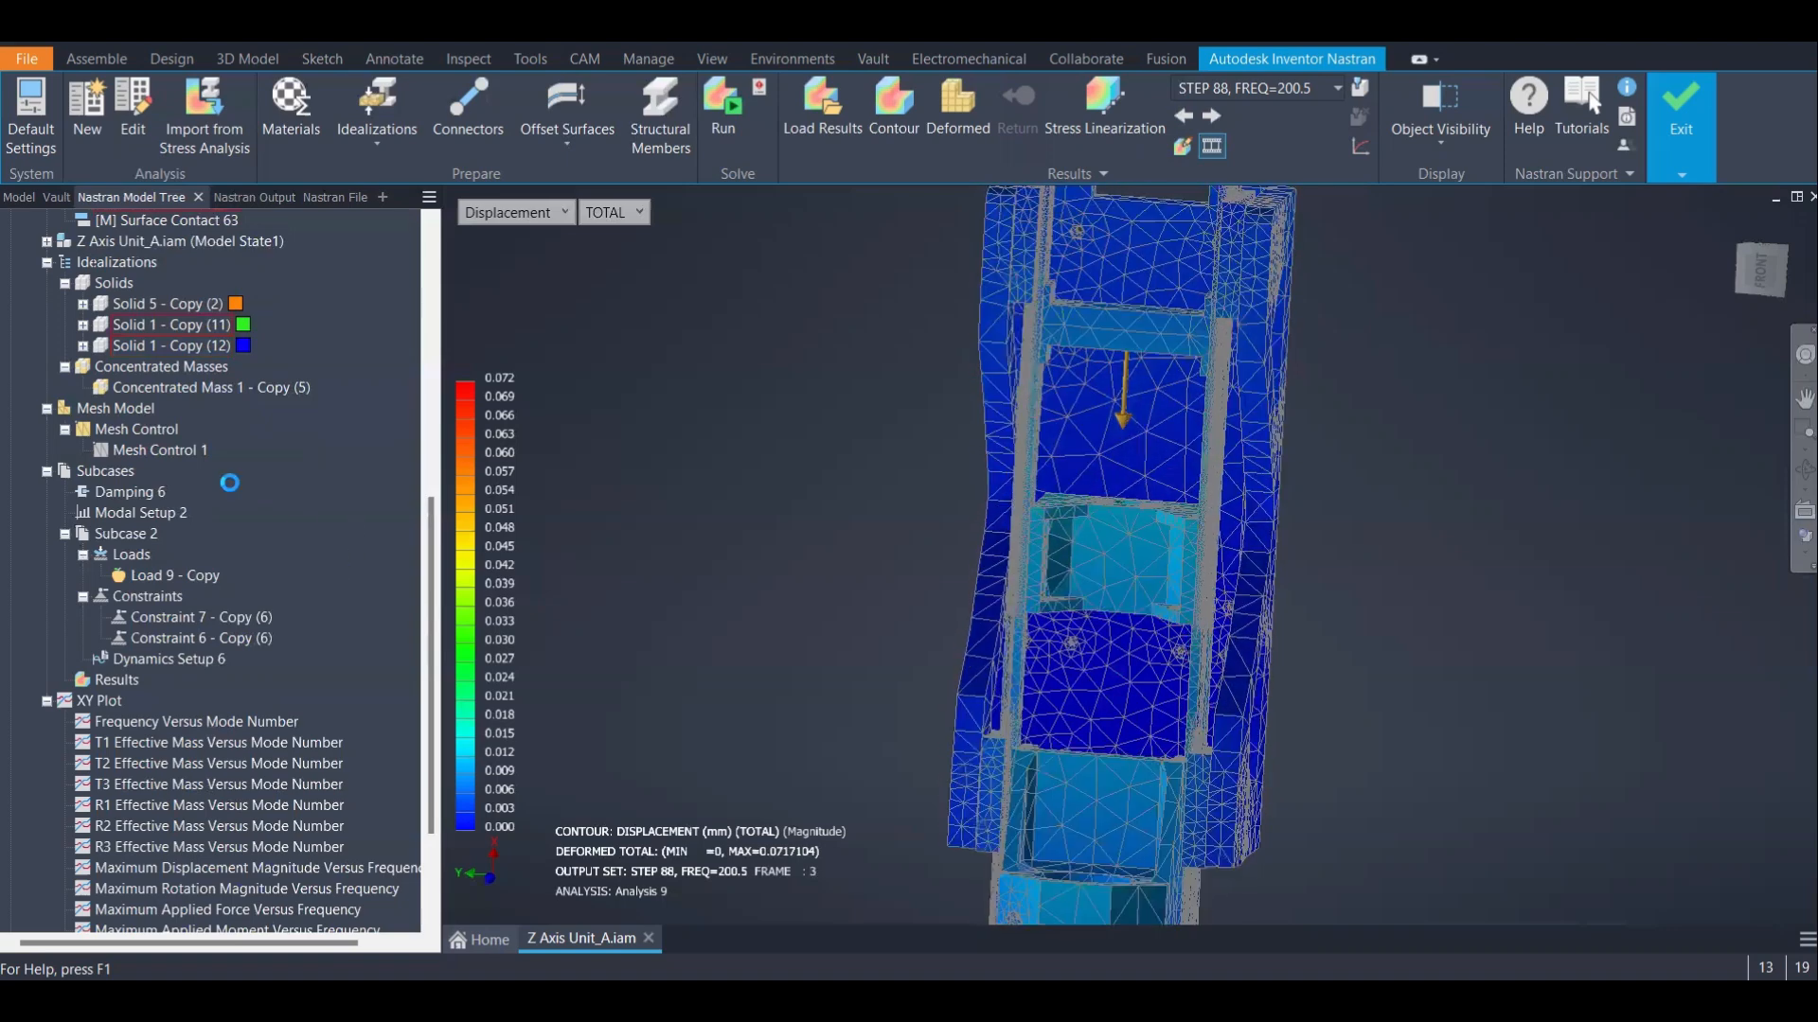
{"action": "left_click", "coordinate": [107, 490]}
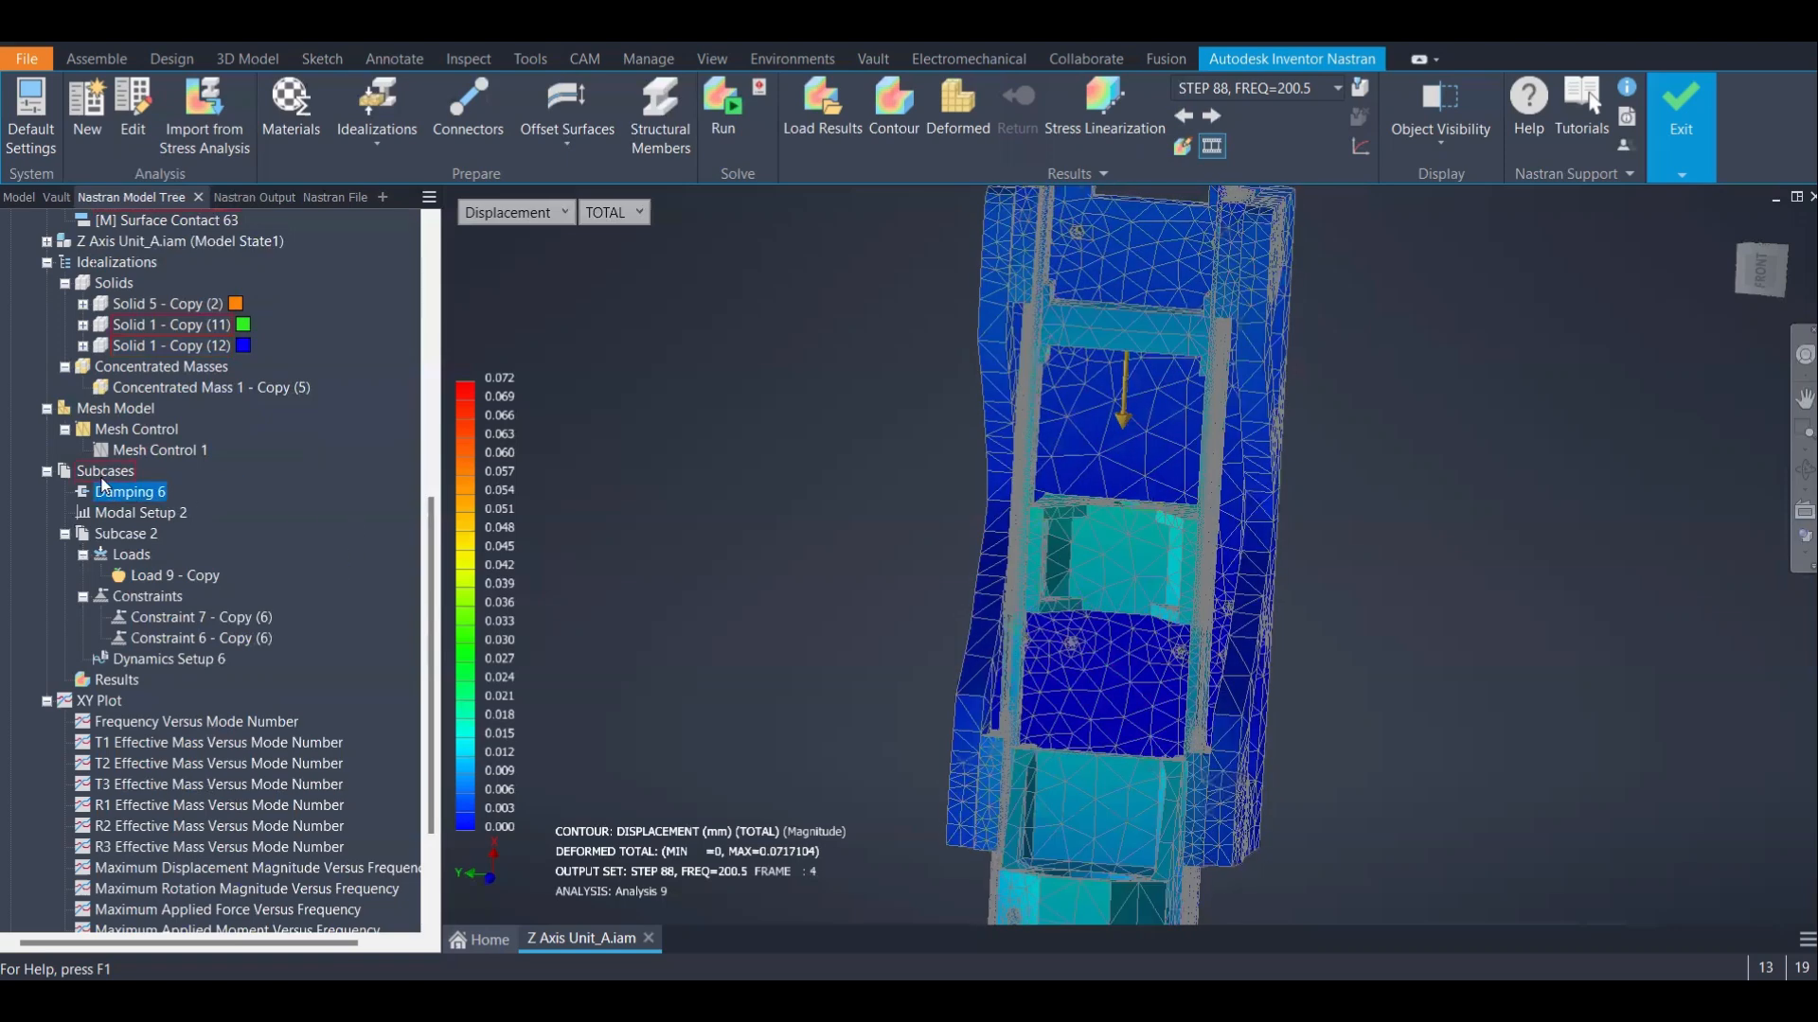
{"action": "left_click", "coordinate": [106, 470]}
{"action": "left_click", "coordinate": [128, 513]}
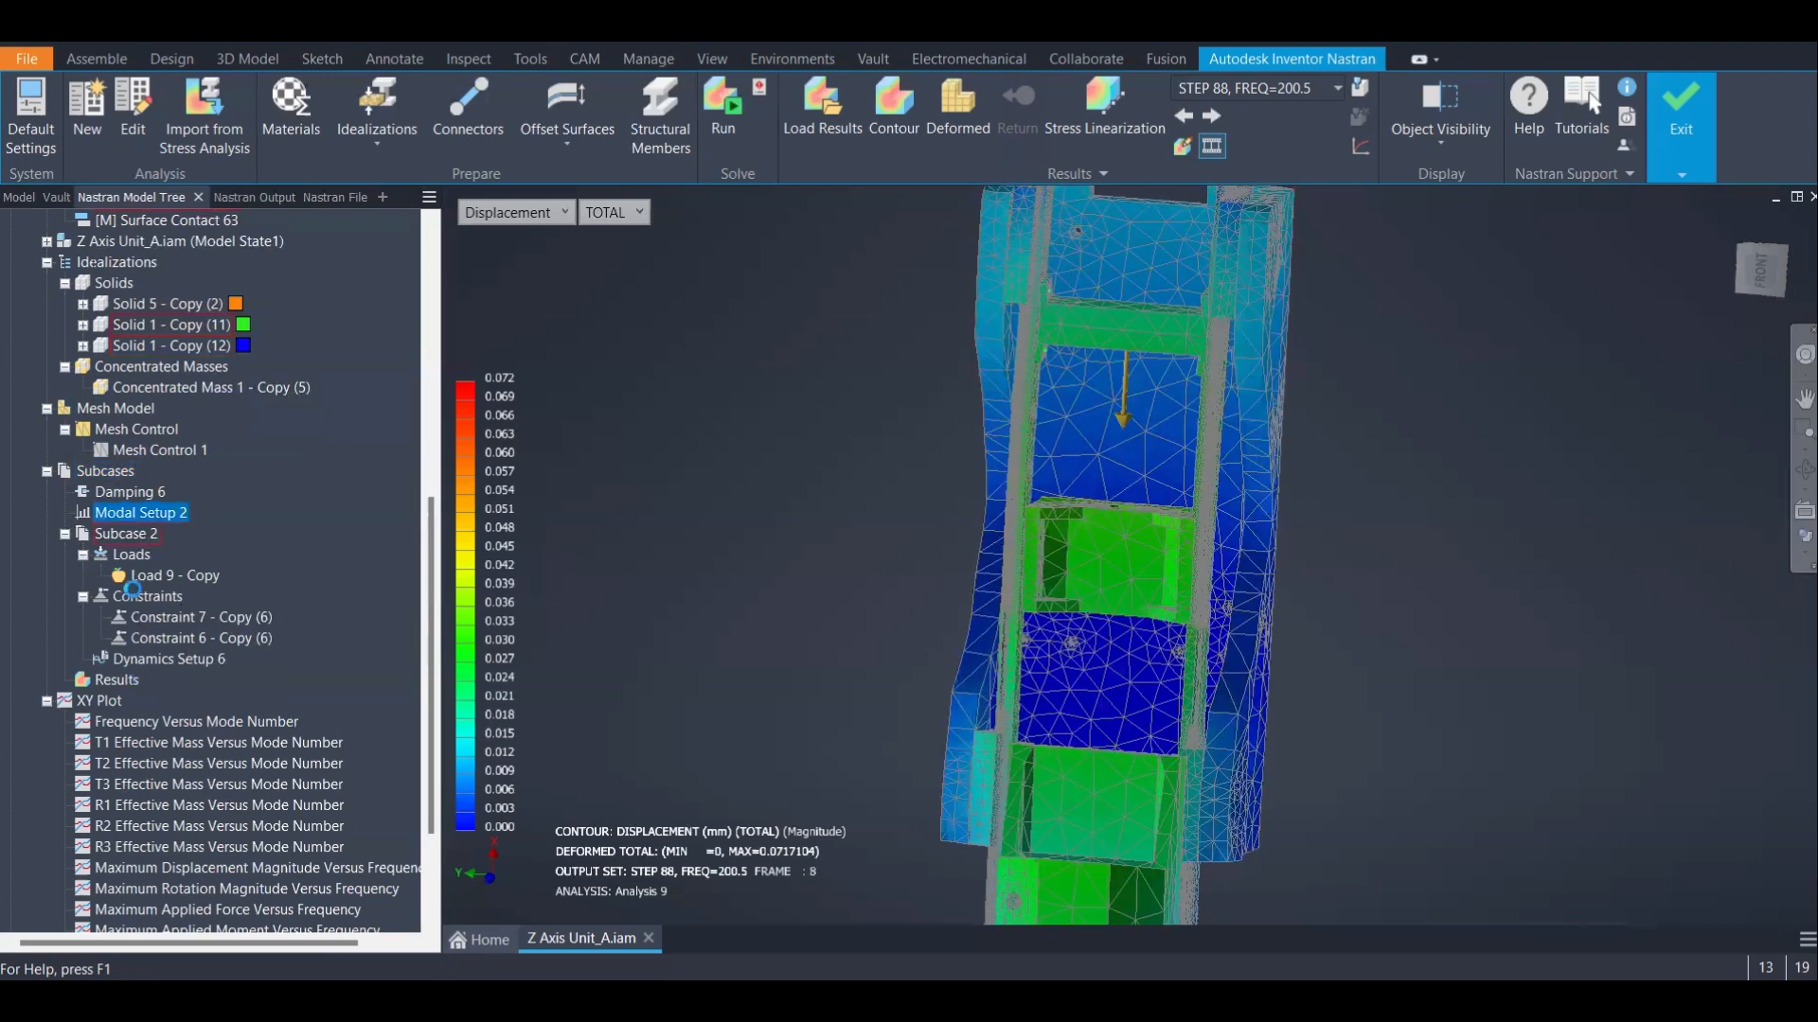
{"action": "left_click", "coordinate": [146, 491]}
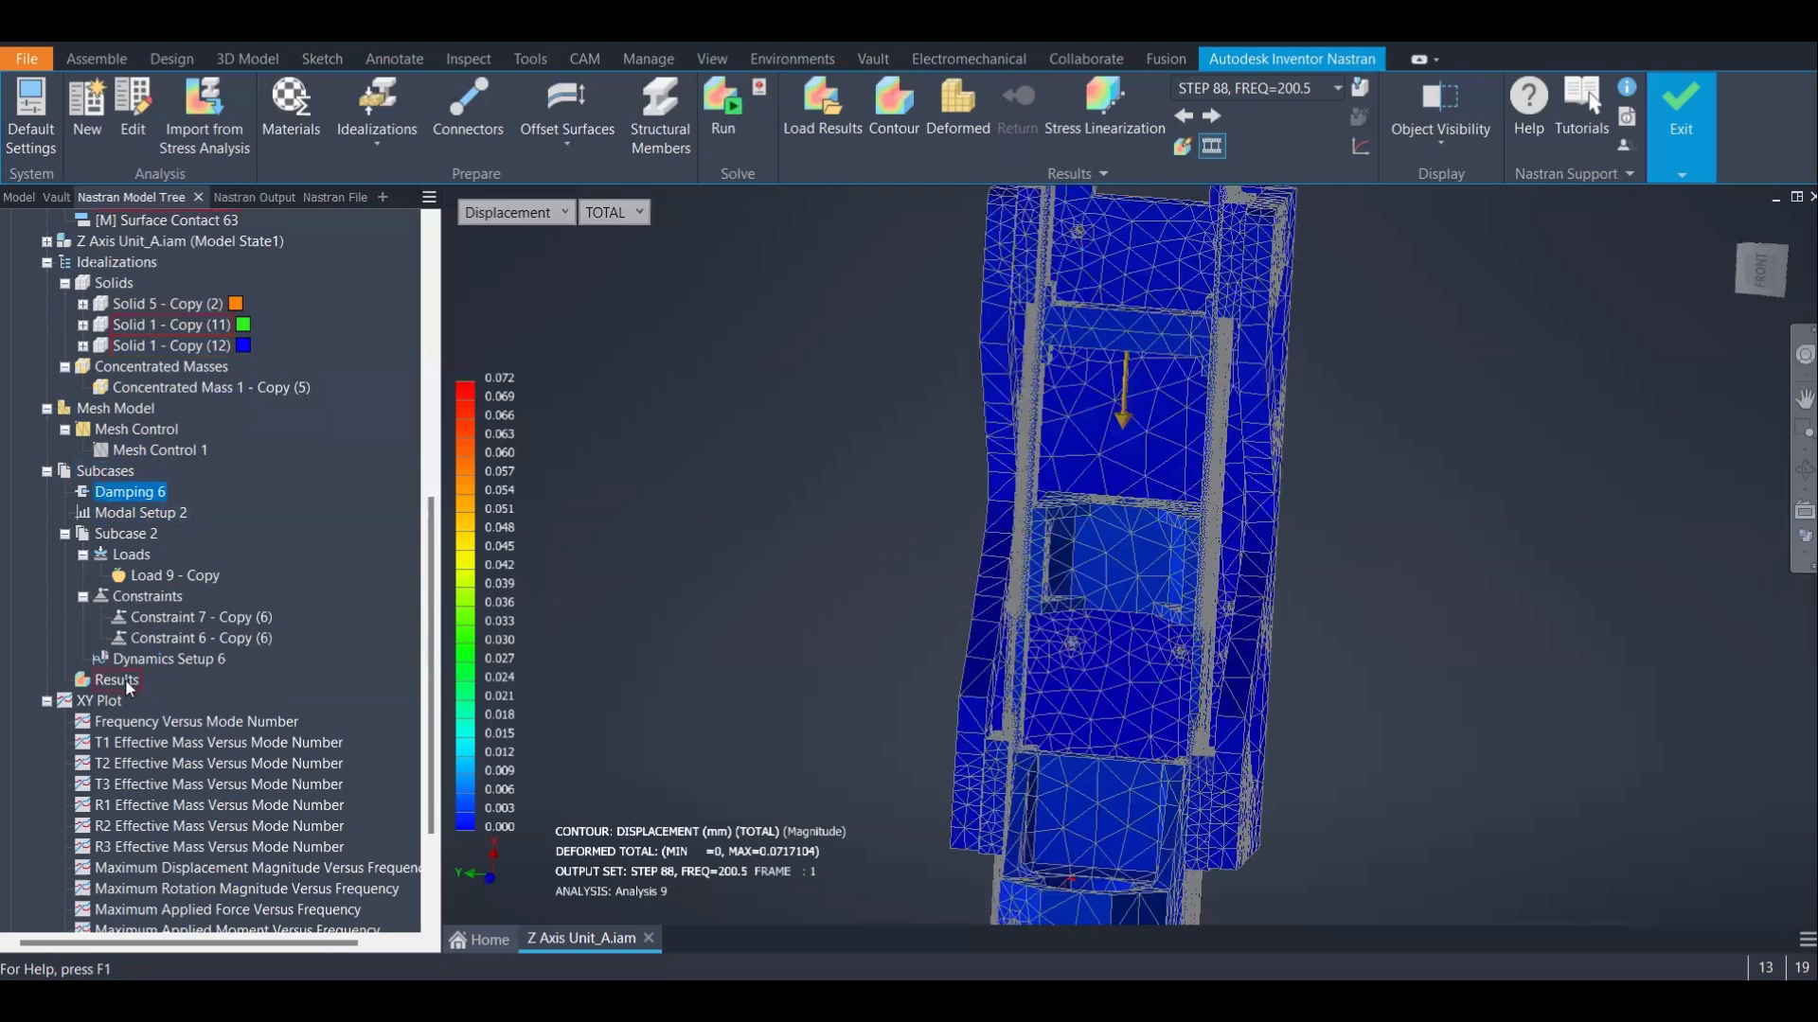
{"action": "left_click", "coordinate": [131, 661]}
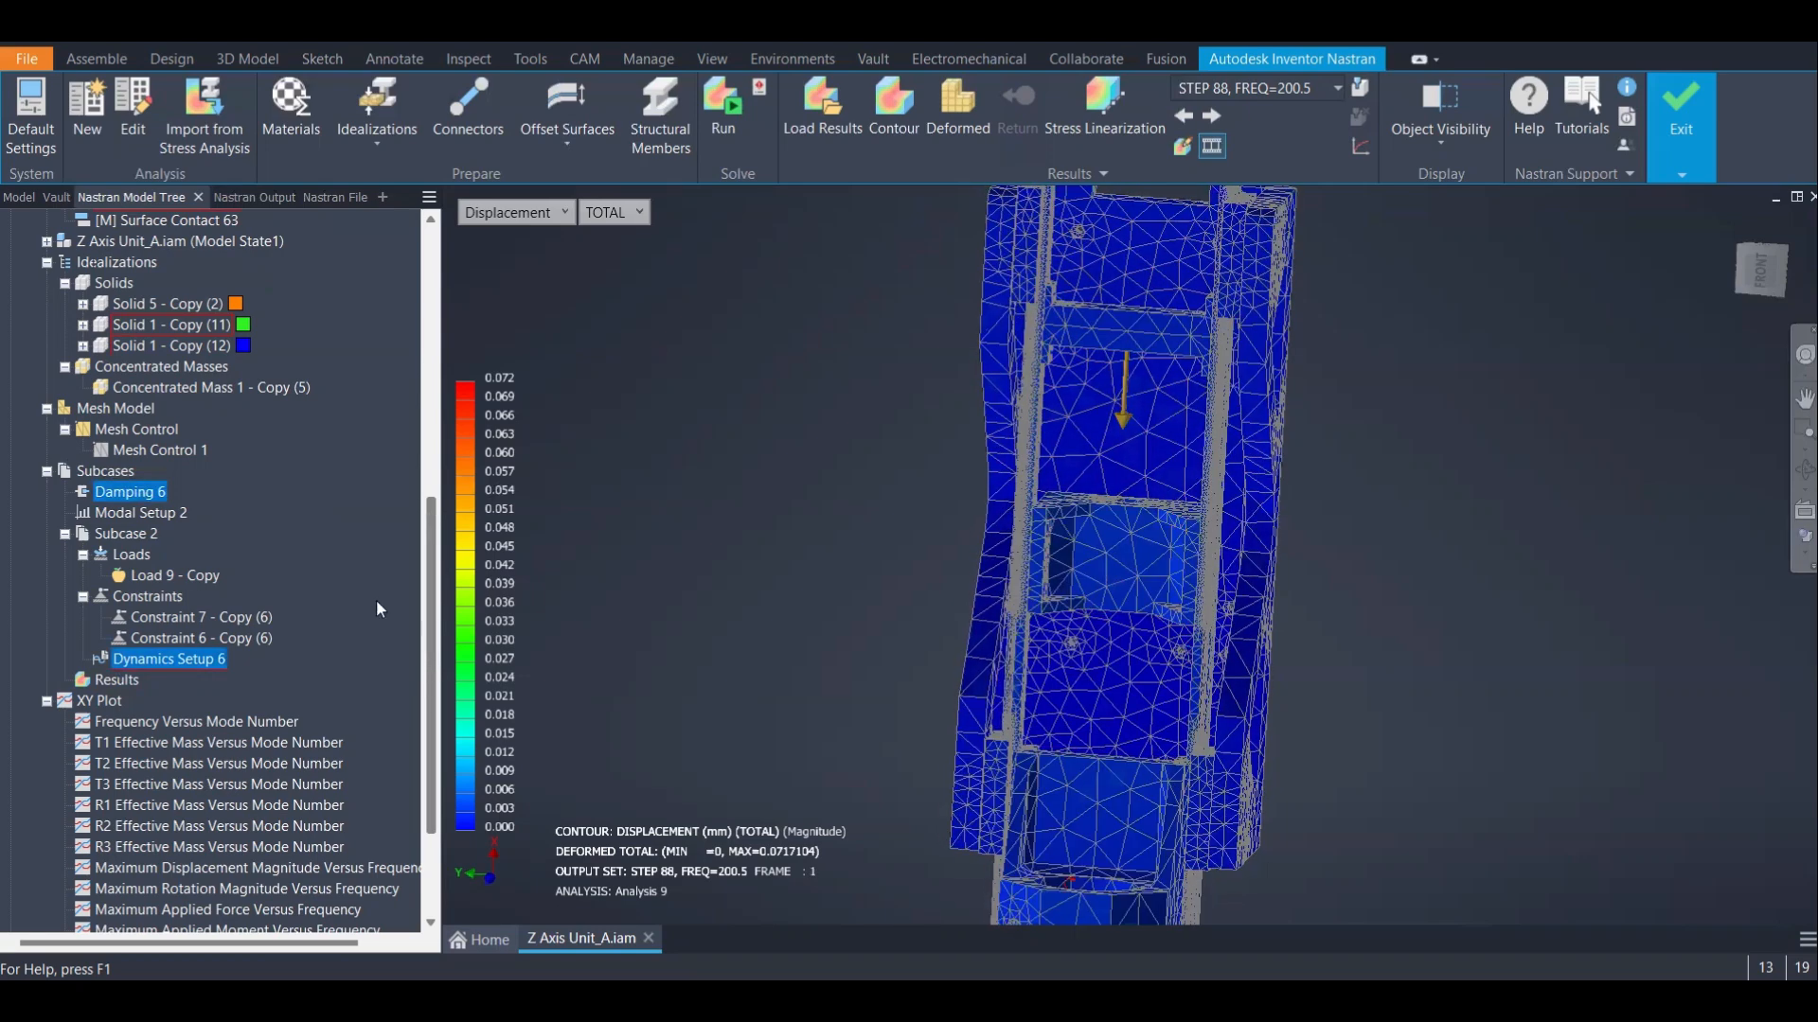
{"action": "left_click", "coordinate": [157, 514]}
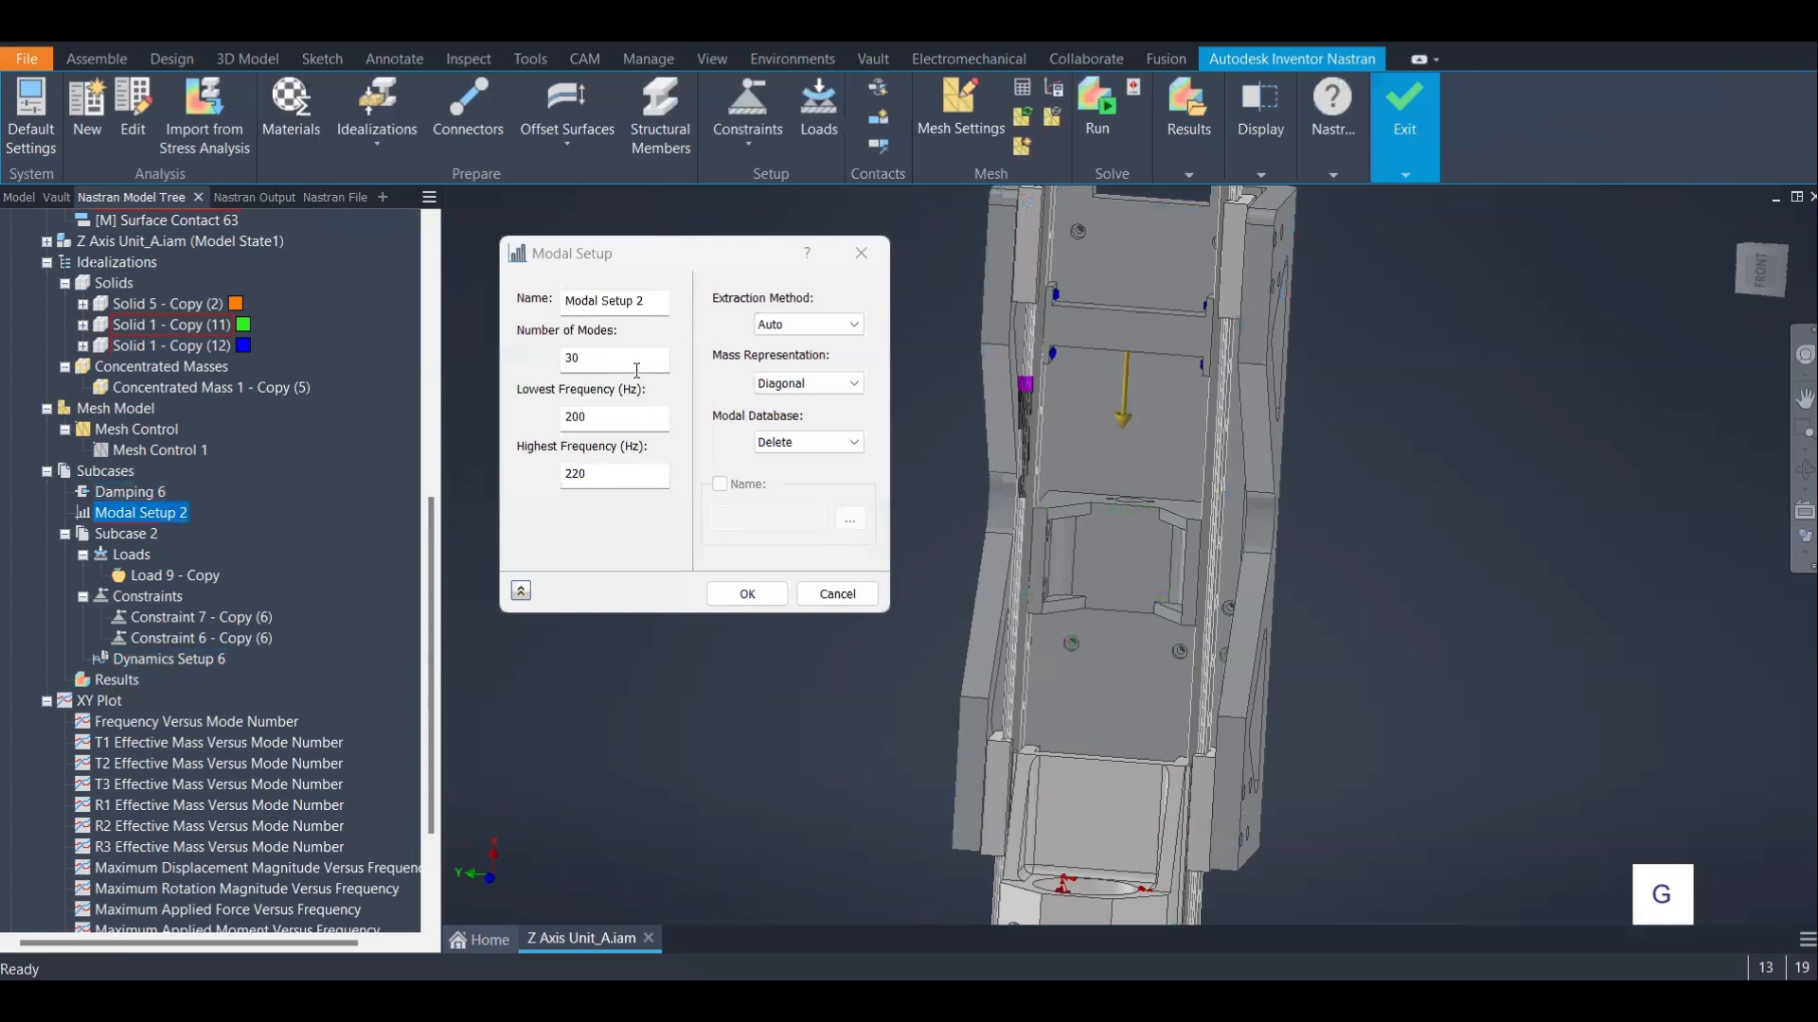
{"action": "left_click", "coordinate": [837, 594]}
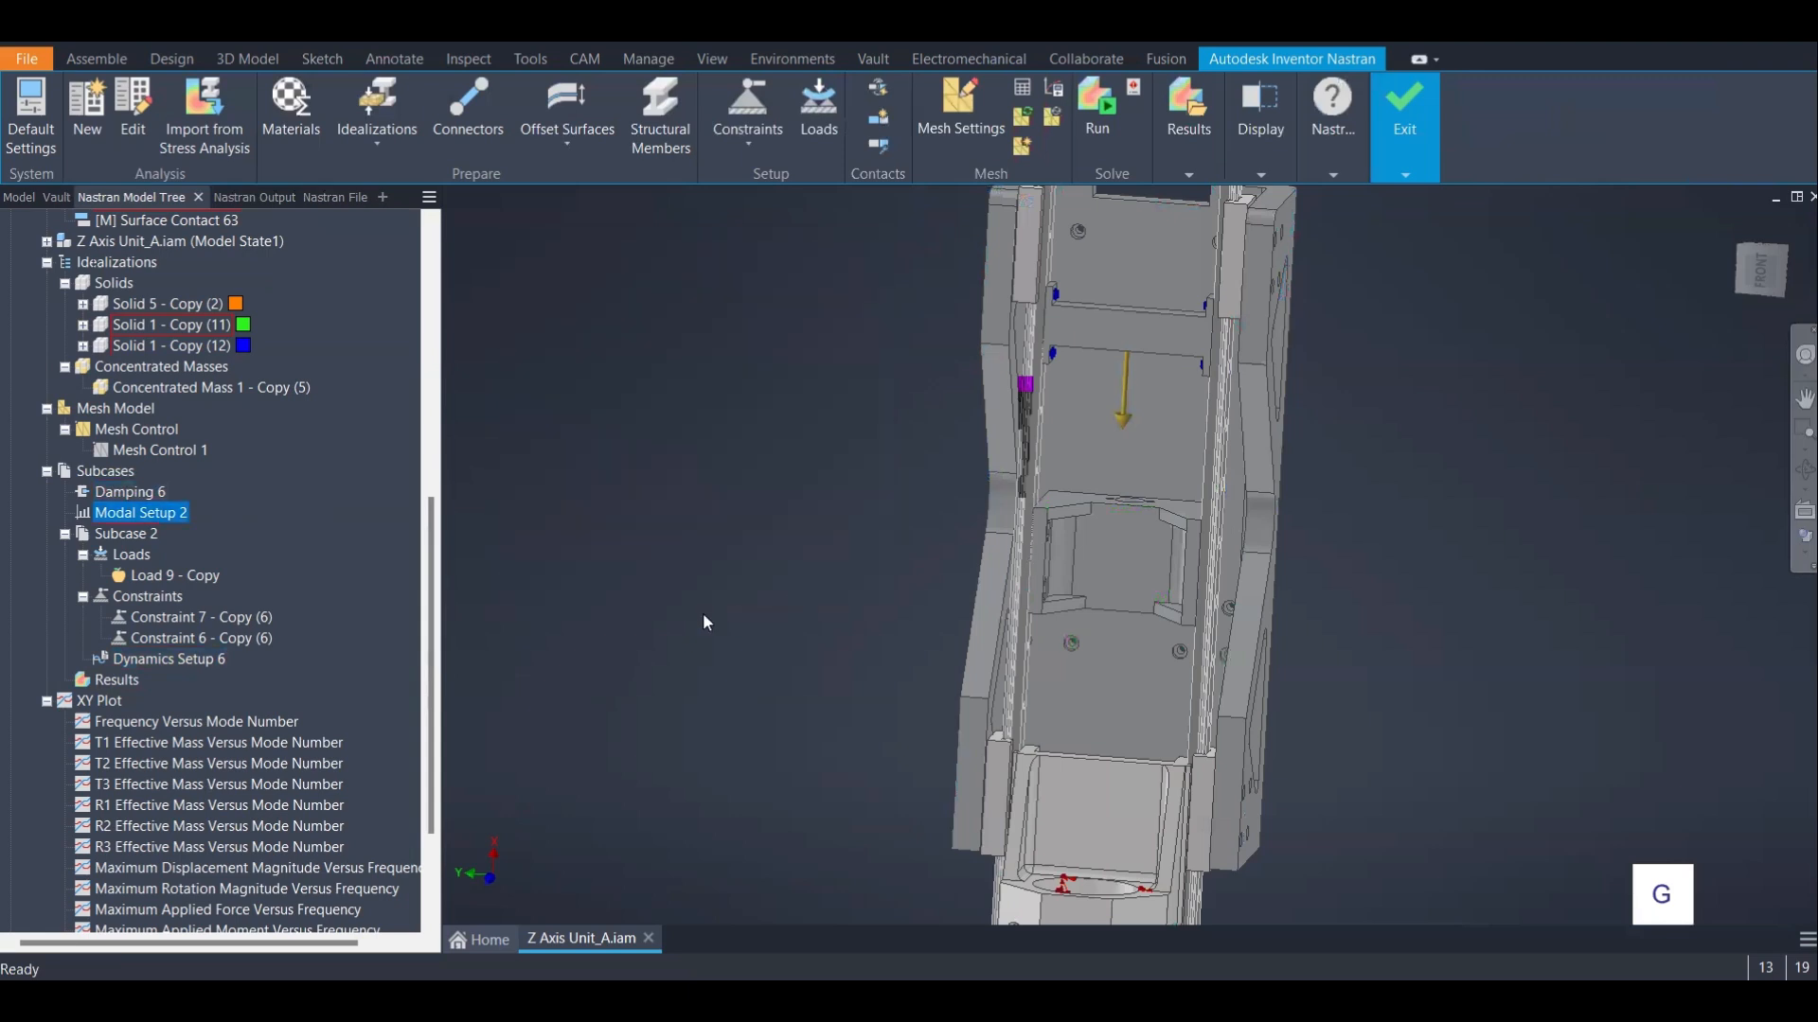
Try enabling modal damping in Damping 6 to inspect its damping value option, and discard the changes
{"action": "double_click", "coordinate": [129, 494]}
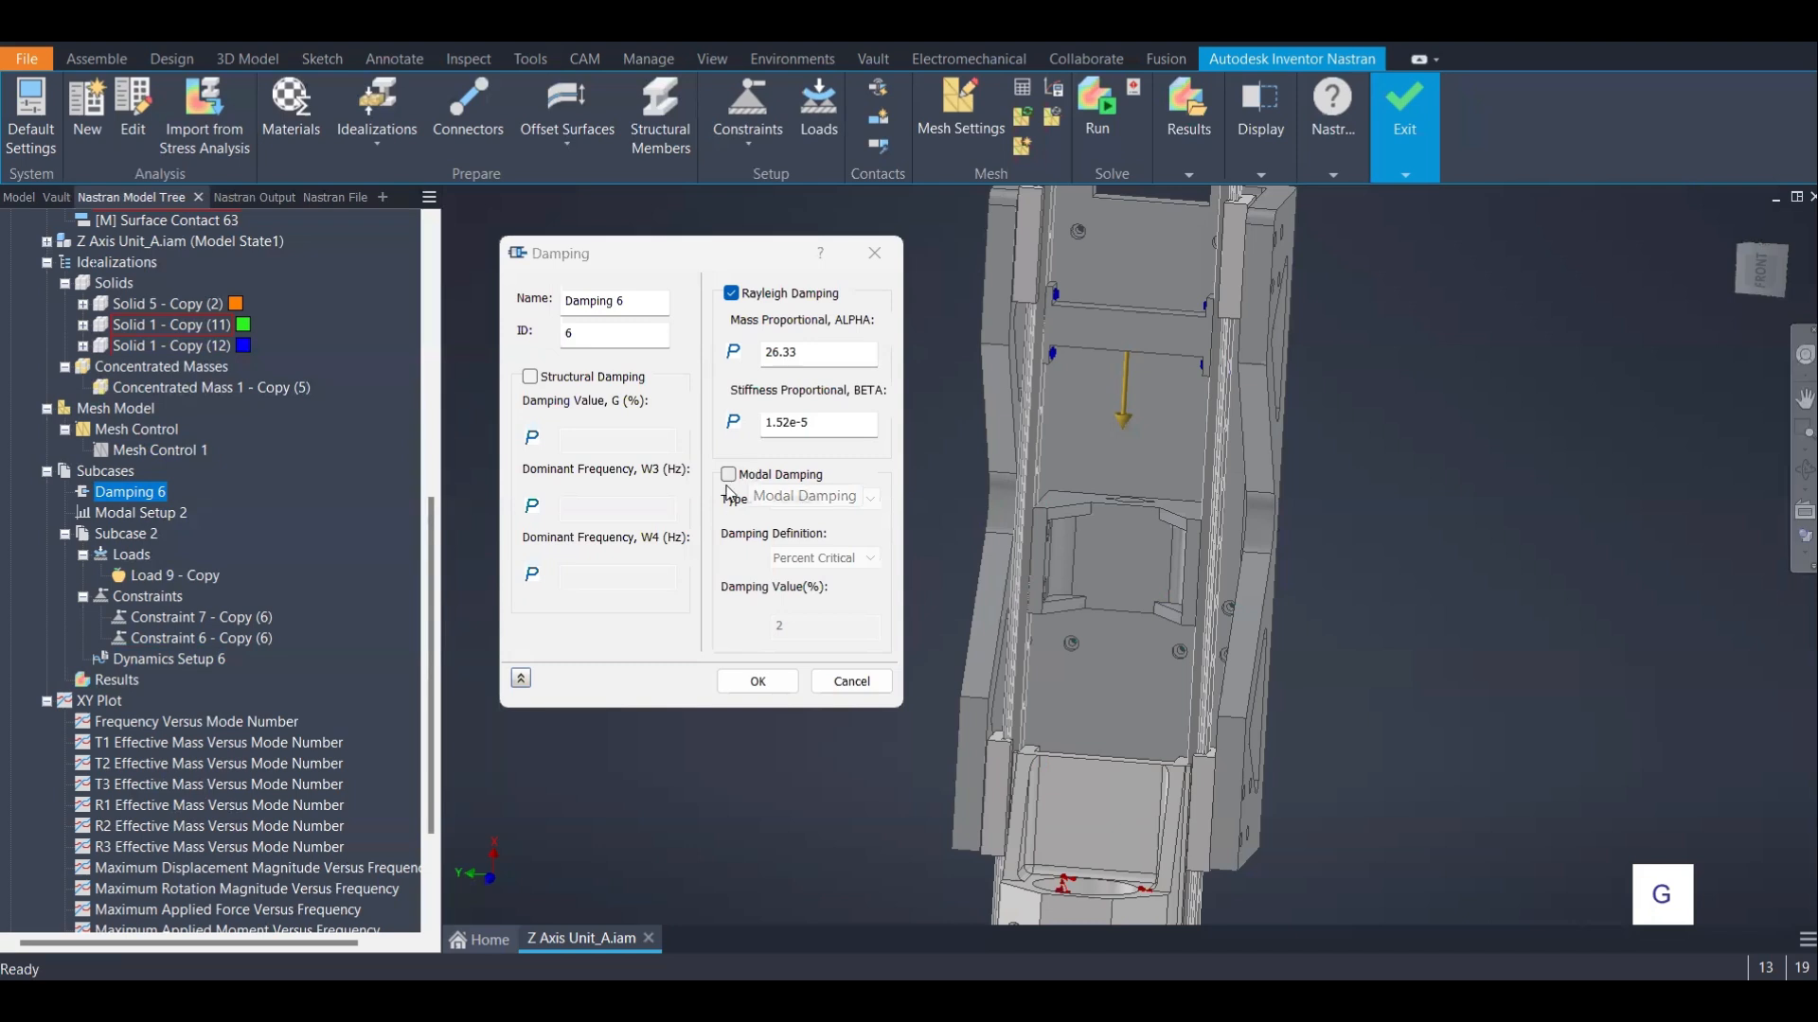
{"action": "left_click", "coordinate": [729, 475]}
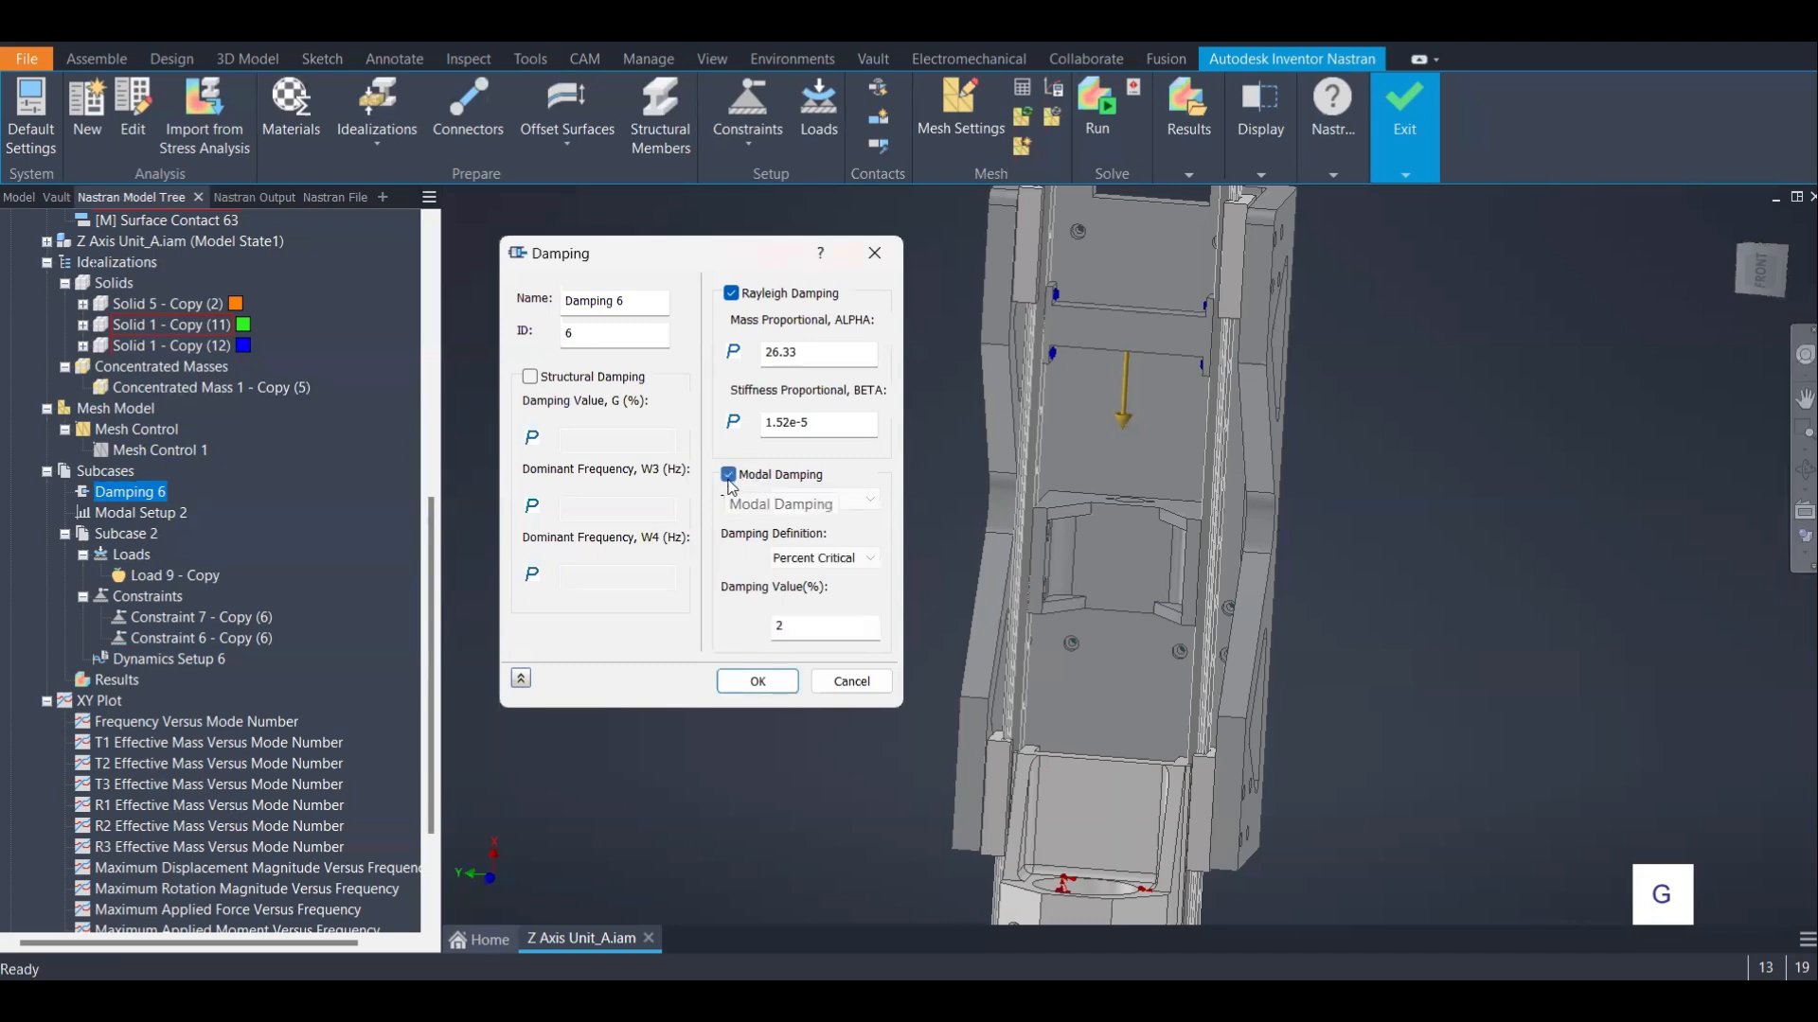
{"action": "double_click", "coordinate": [793, 629]}
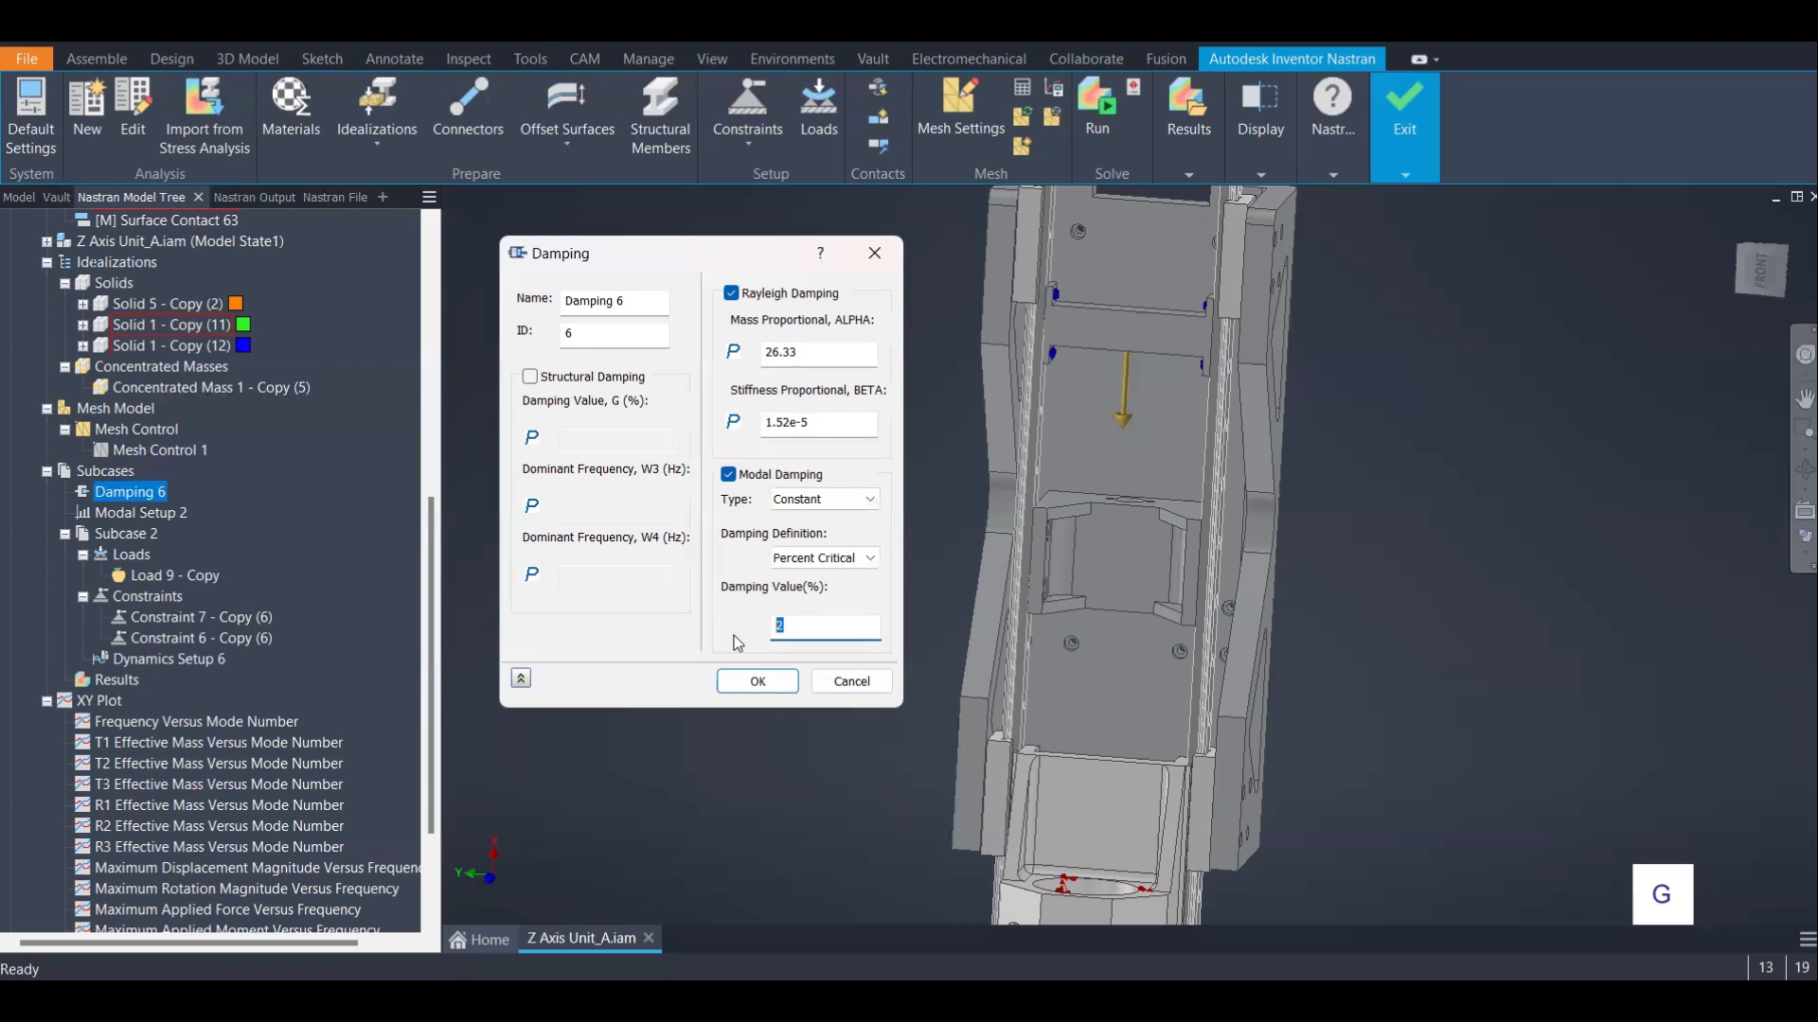
{"action": "left_click", "coordinate": [869, 681]}
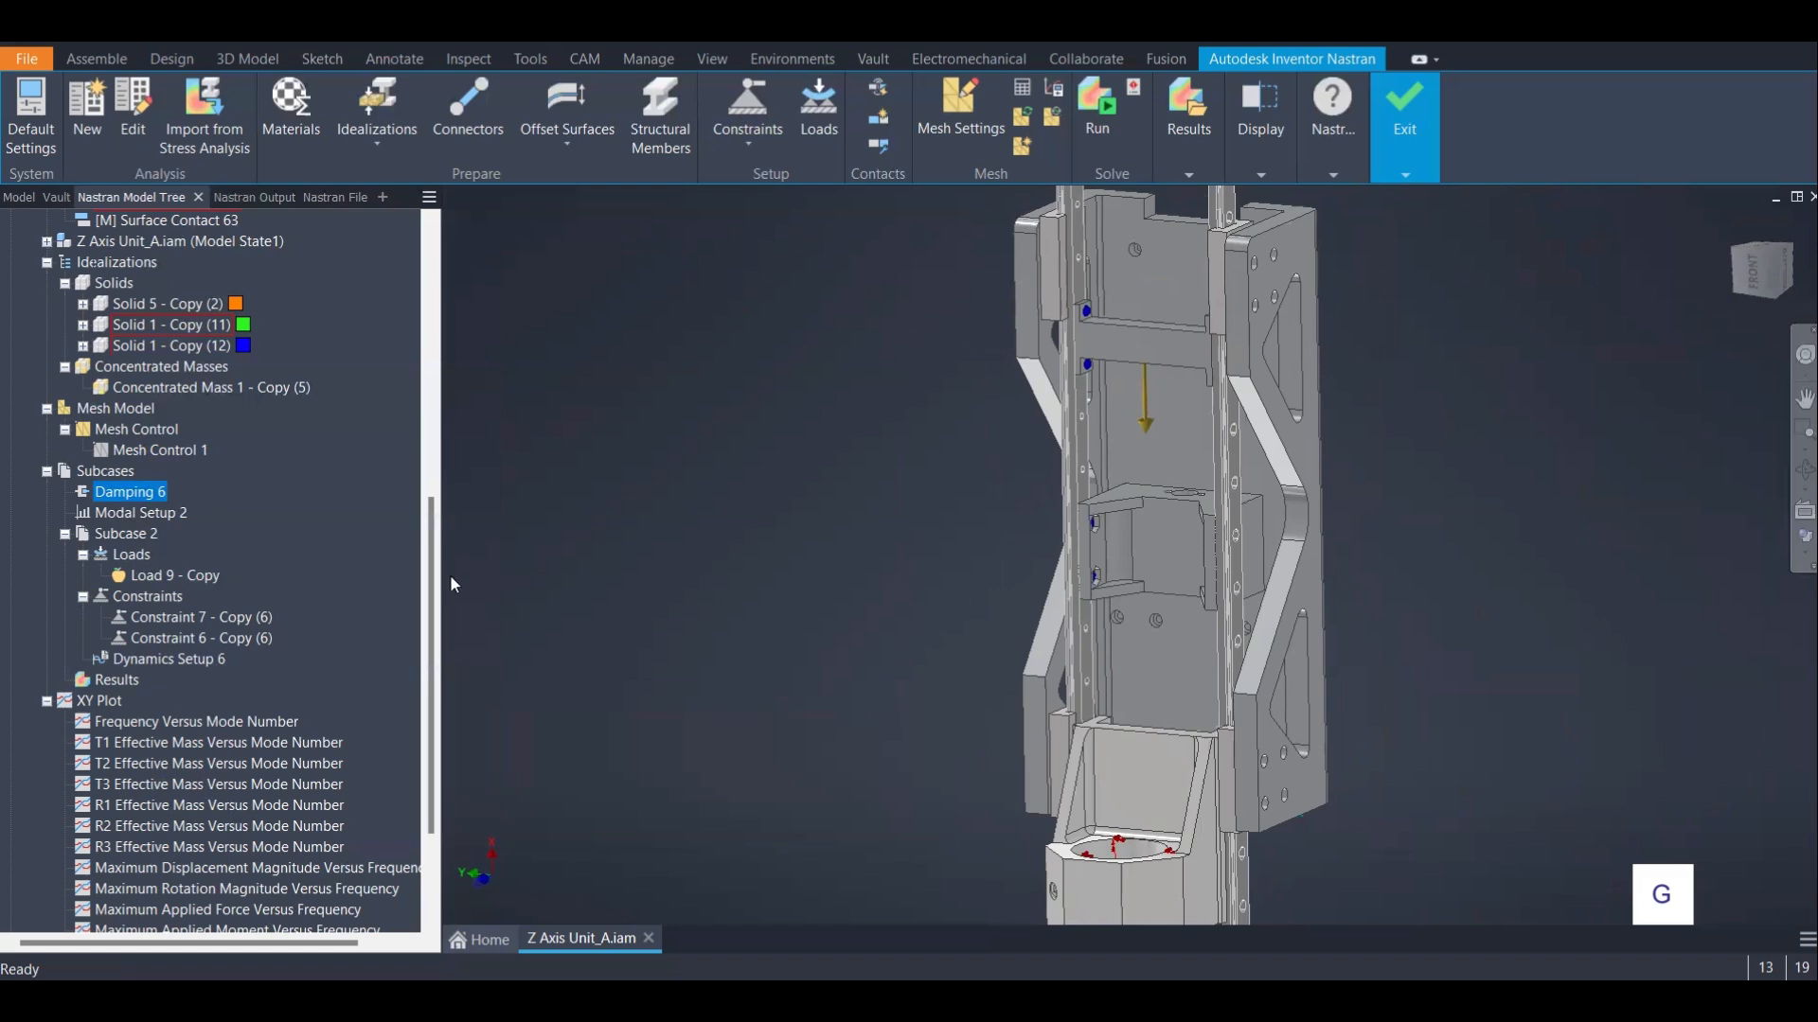
Review Dynamics Setup 6, comparing its frequency limits and the Discrete Frequencies, Frequency Range, Cluster between Modes and Spread around Modes options
{"action": "double_click", "coordinate": [179, 661]}
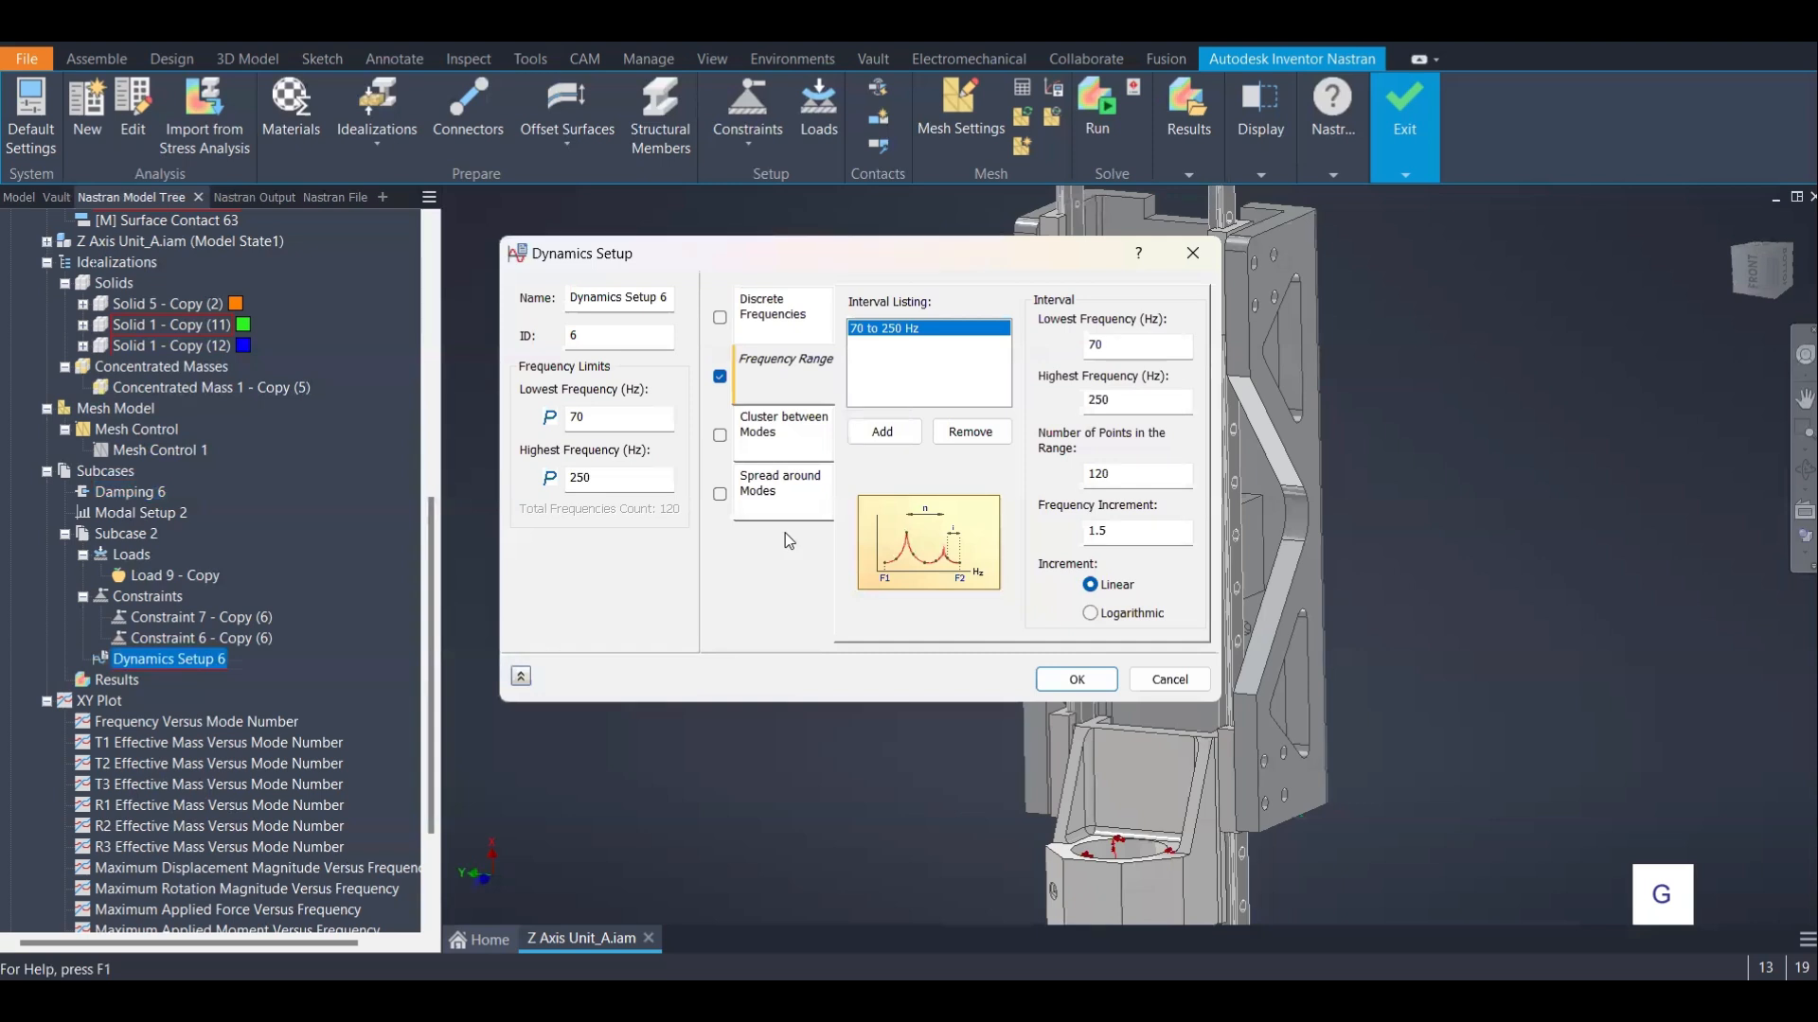
{"action": "left_click_drag", "start_coordinate": [609, 423], "coordinate": [537, 478]}
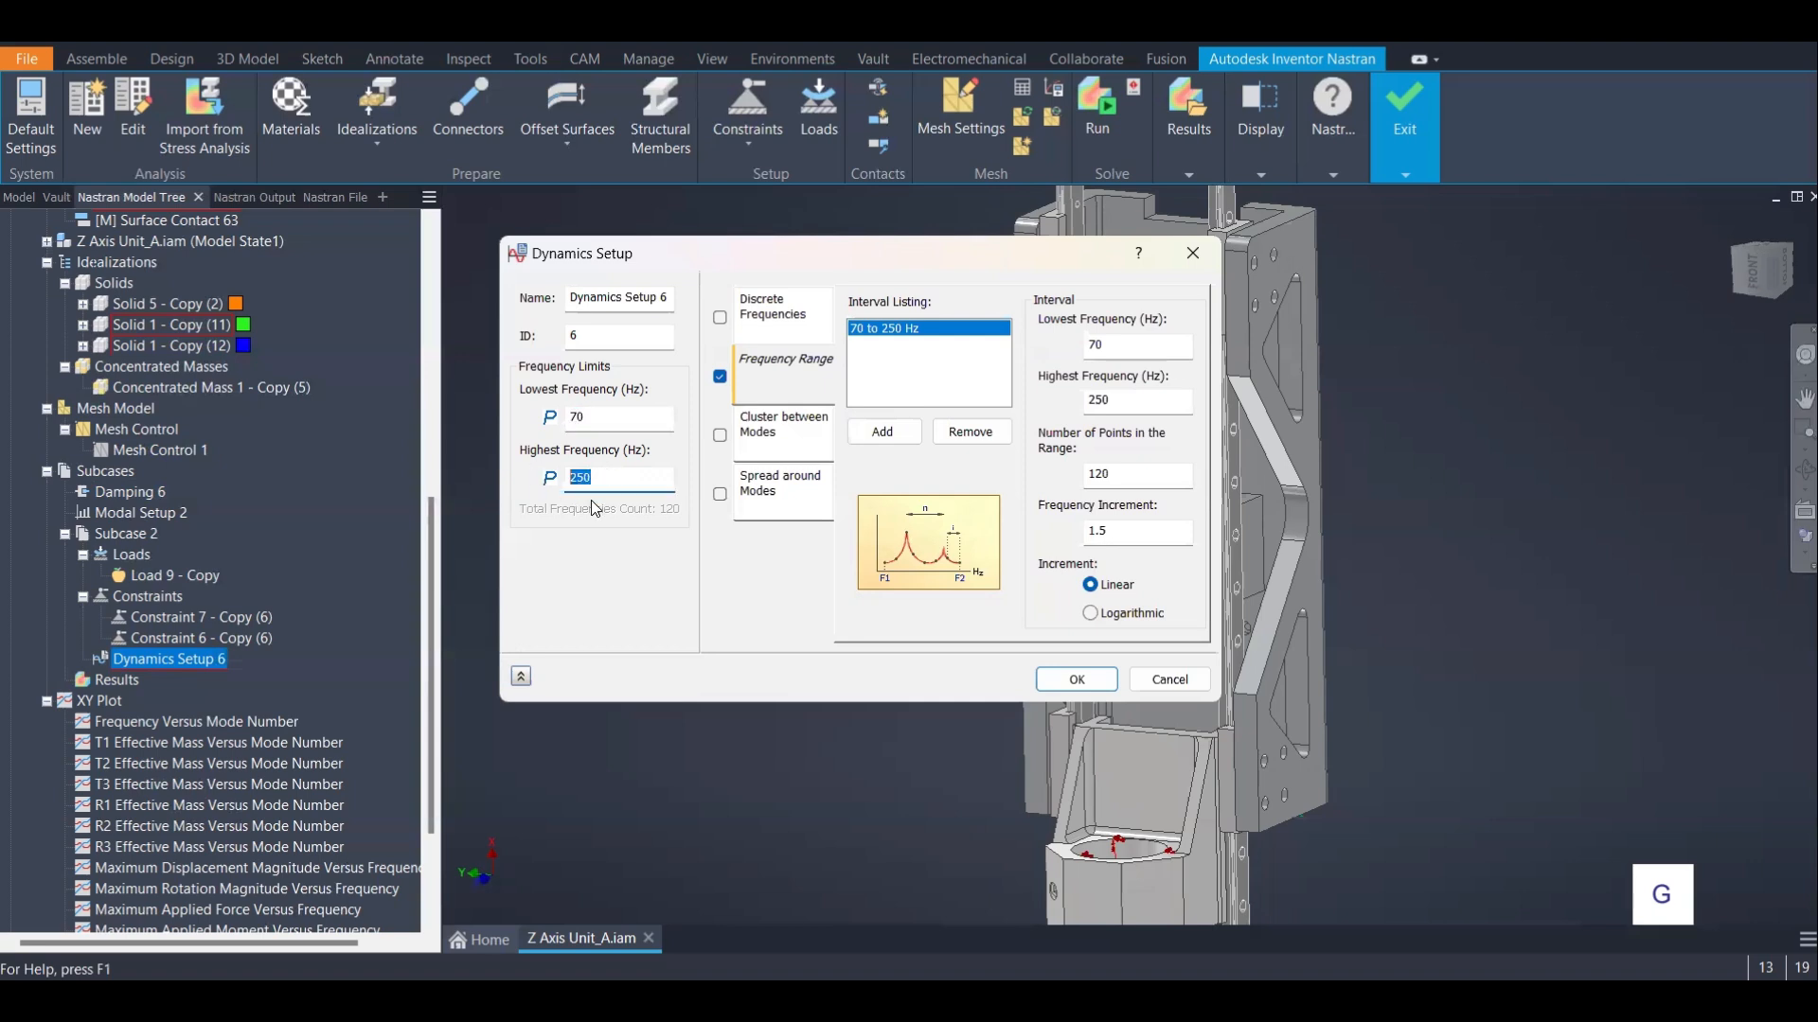
{"action": "left_click", "coordinate": [610, 415]}
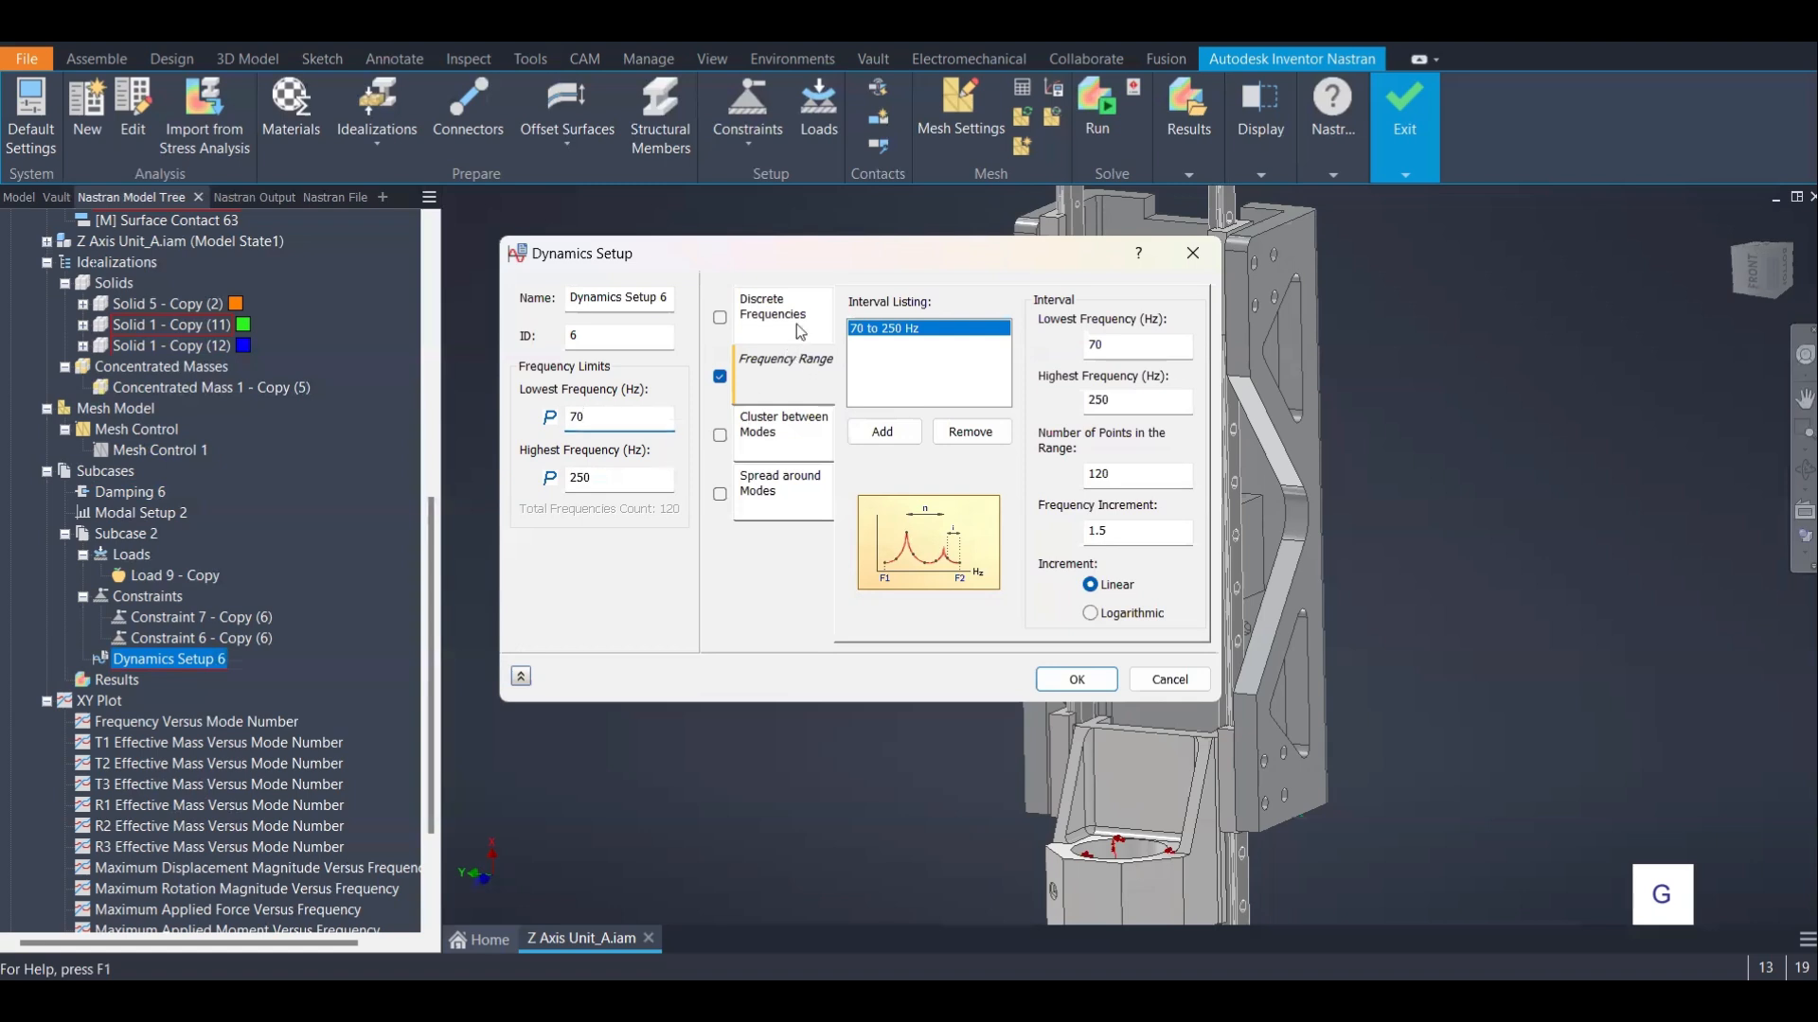
{"action": "left_click", "coordinate": [788, 384]}
{"action": "left_click", "coordinate": [770, 322]}
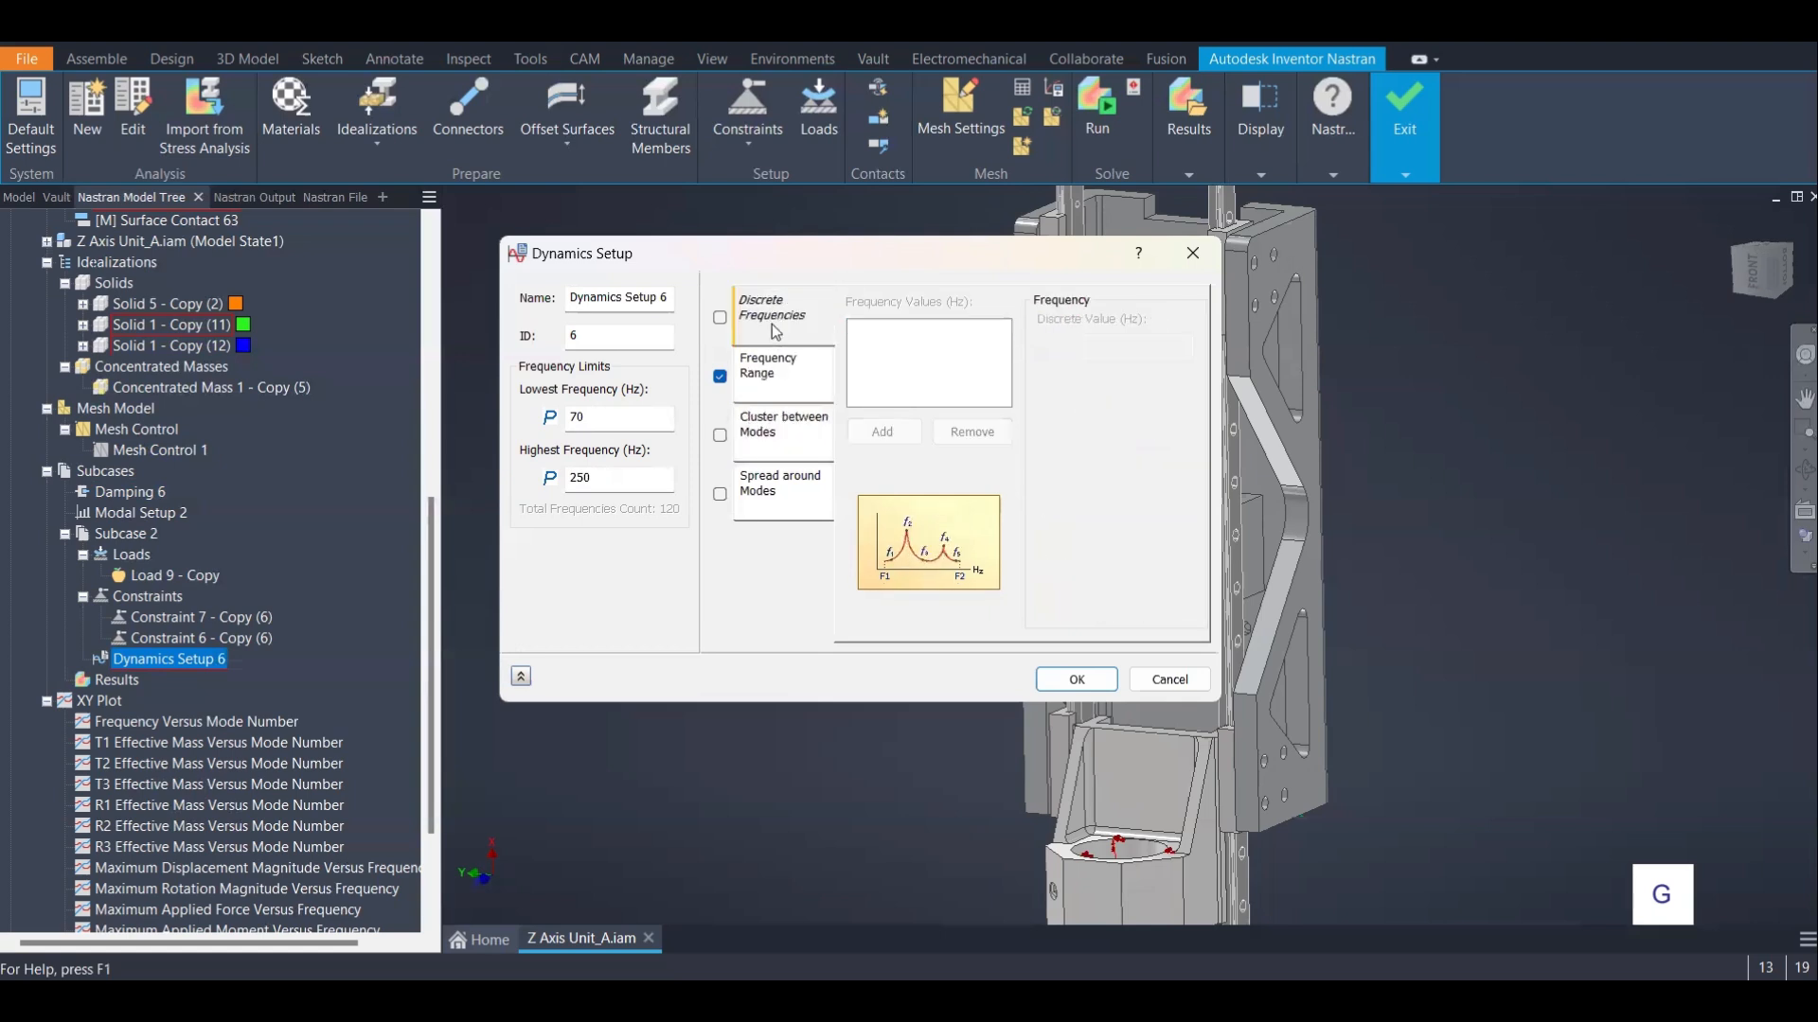
{"action": "left_click", "coordinate": [776, 373]}
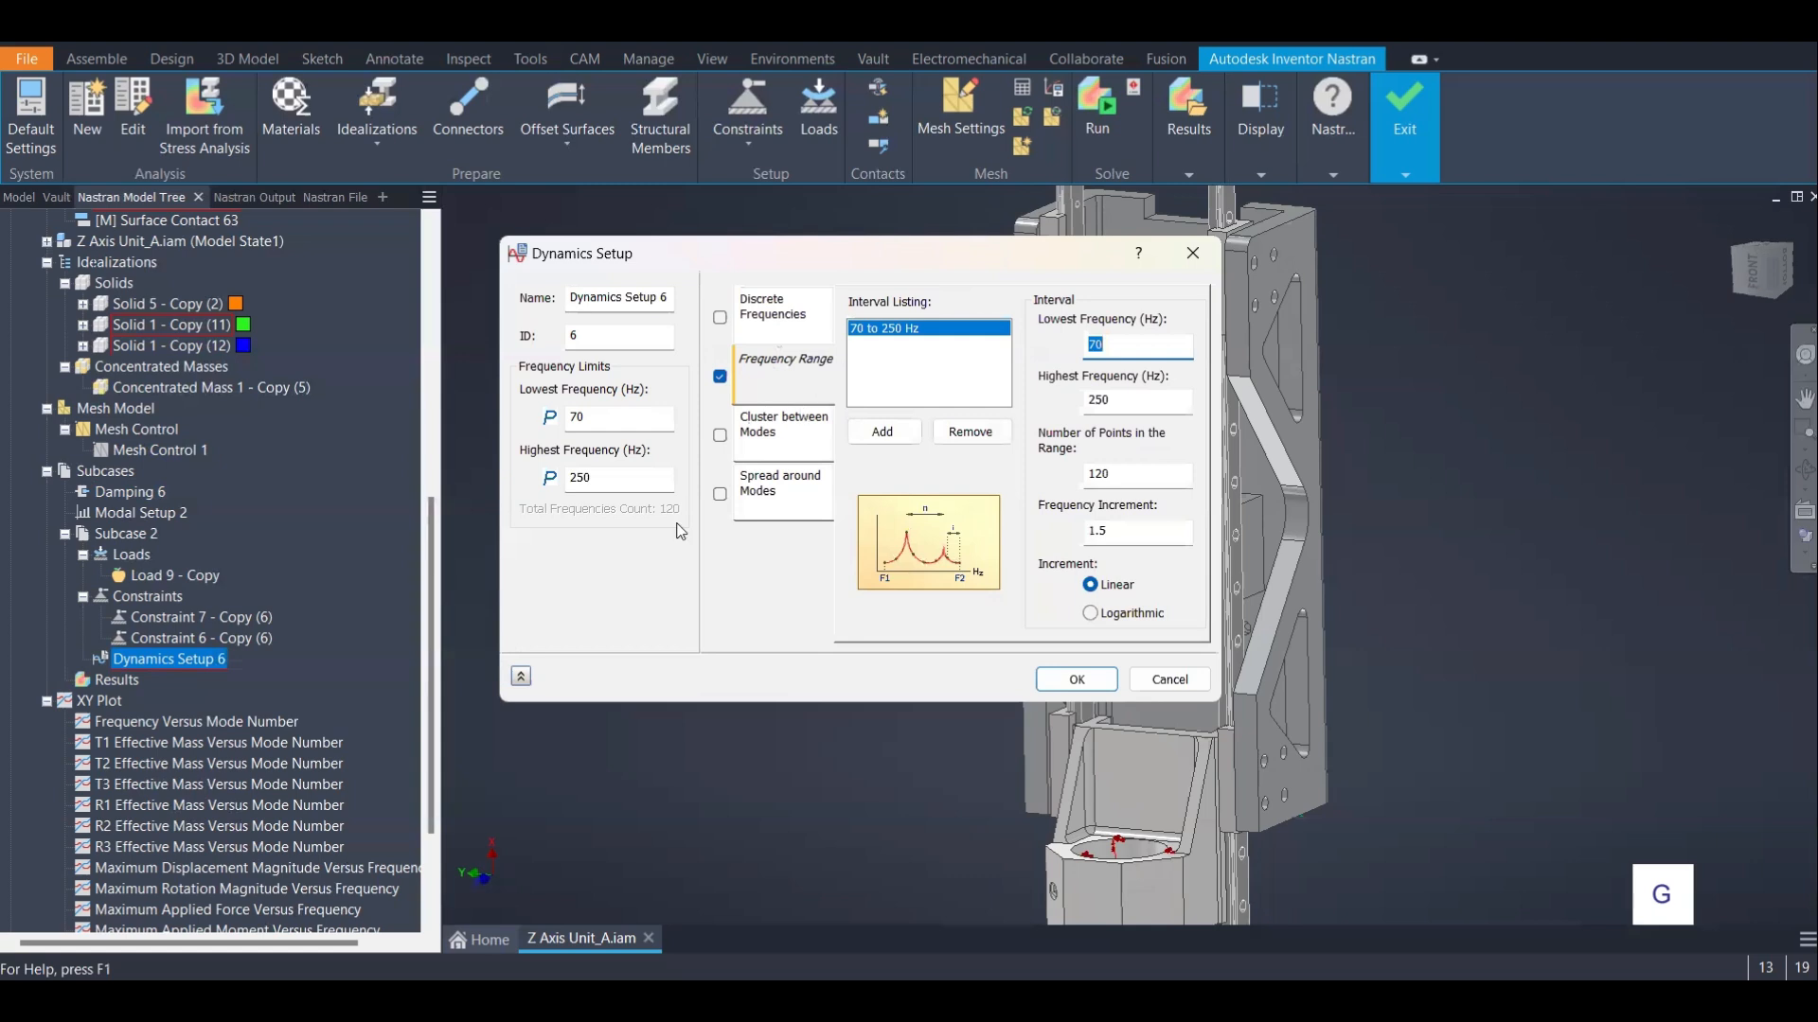
{"action": "left_click", "coordinate": [785, 430]}
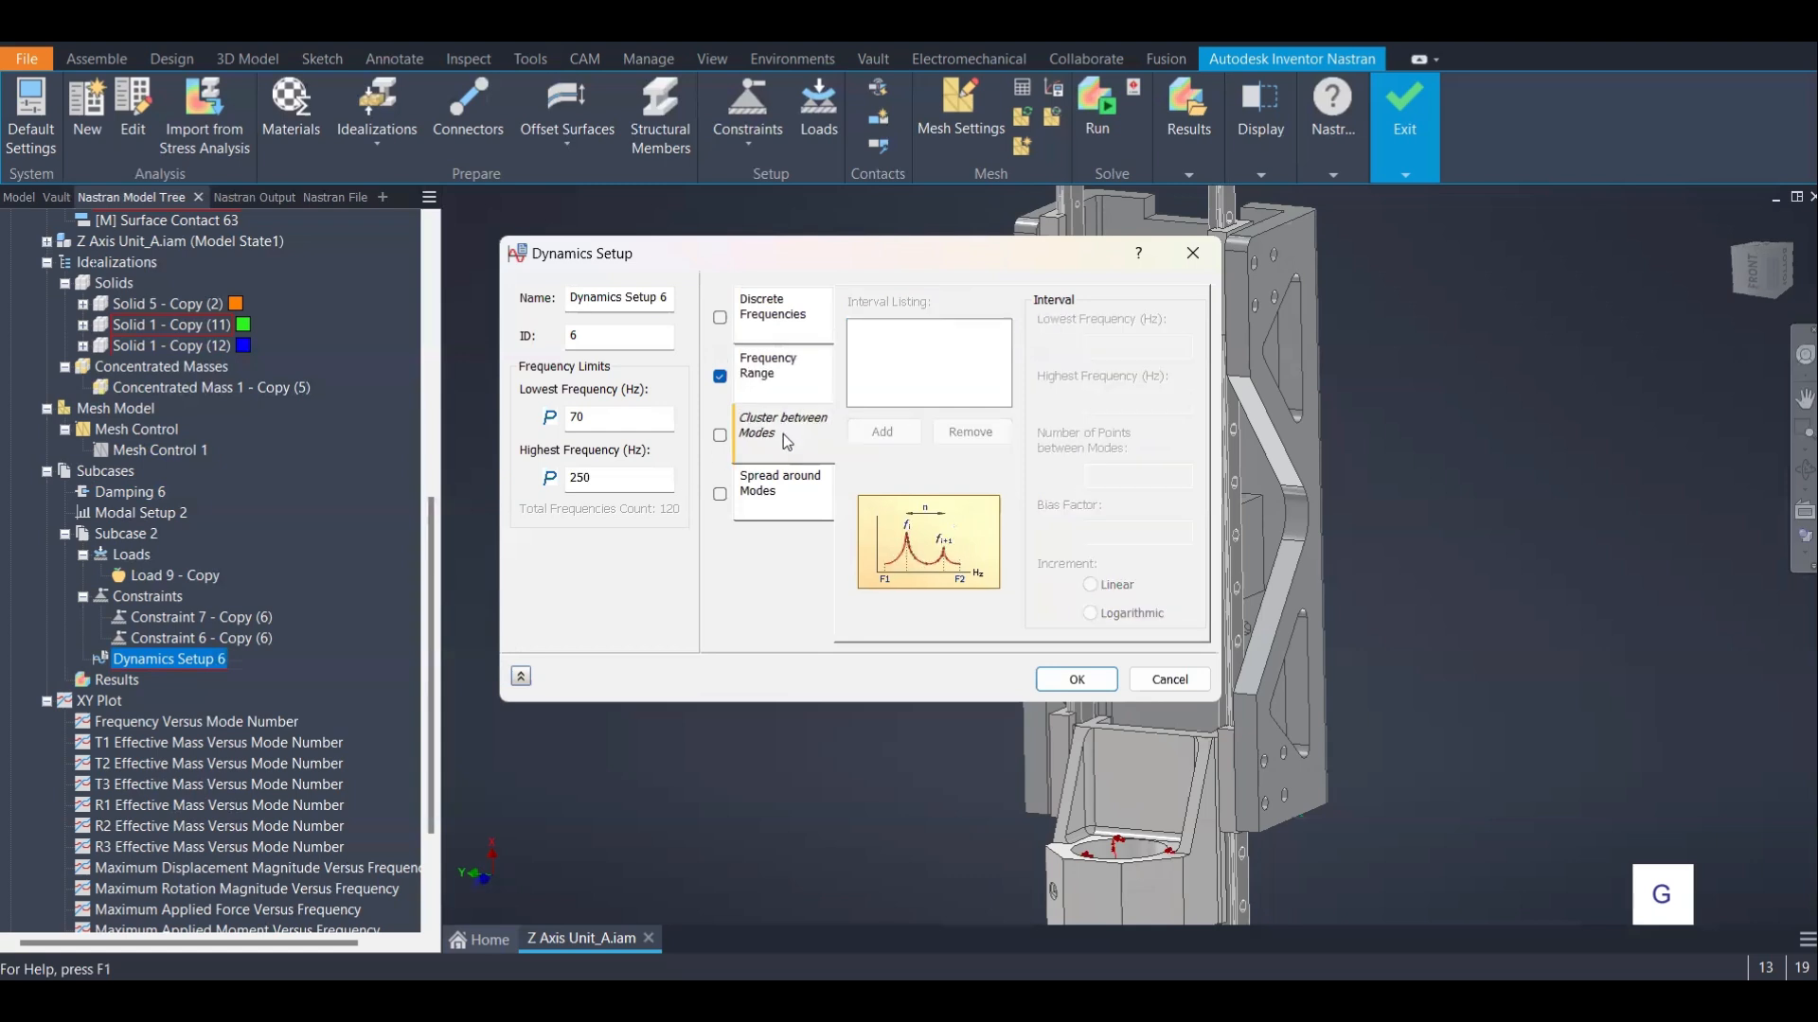
{"action": "left_click", "coordinate": [798, 494]}
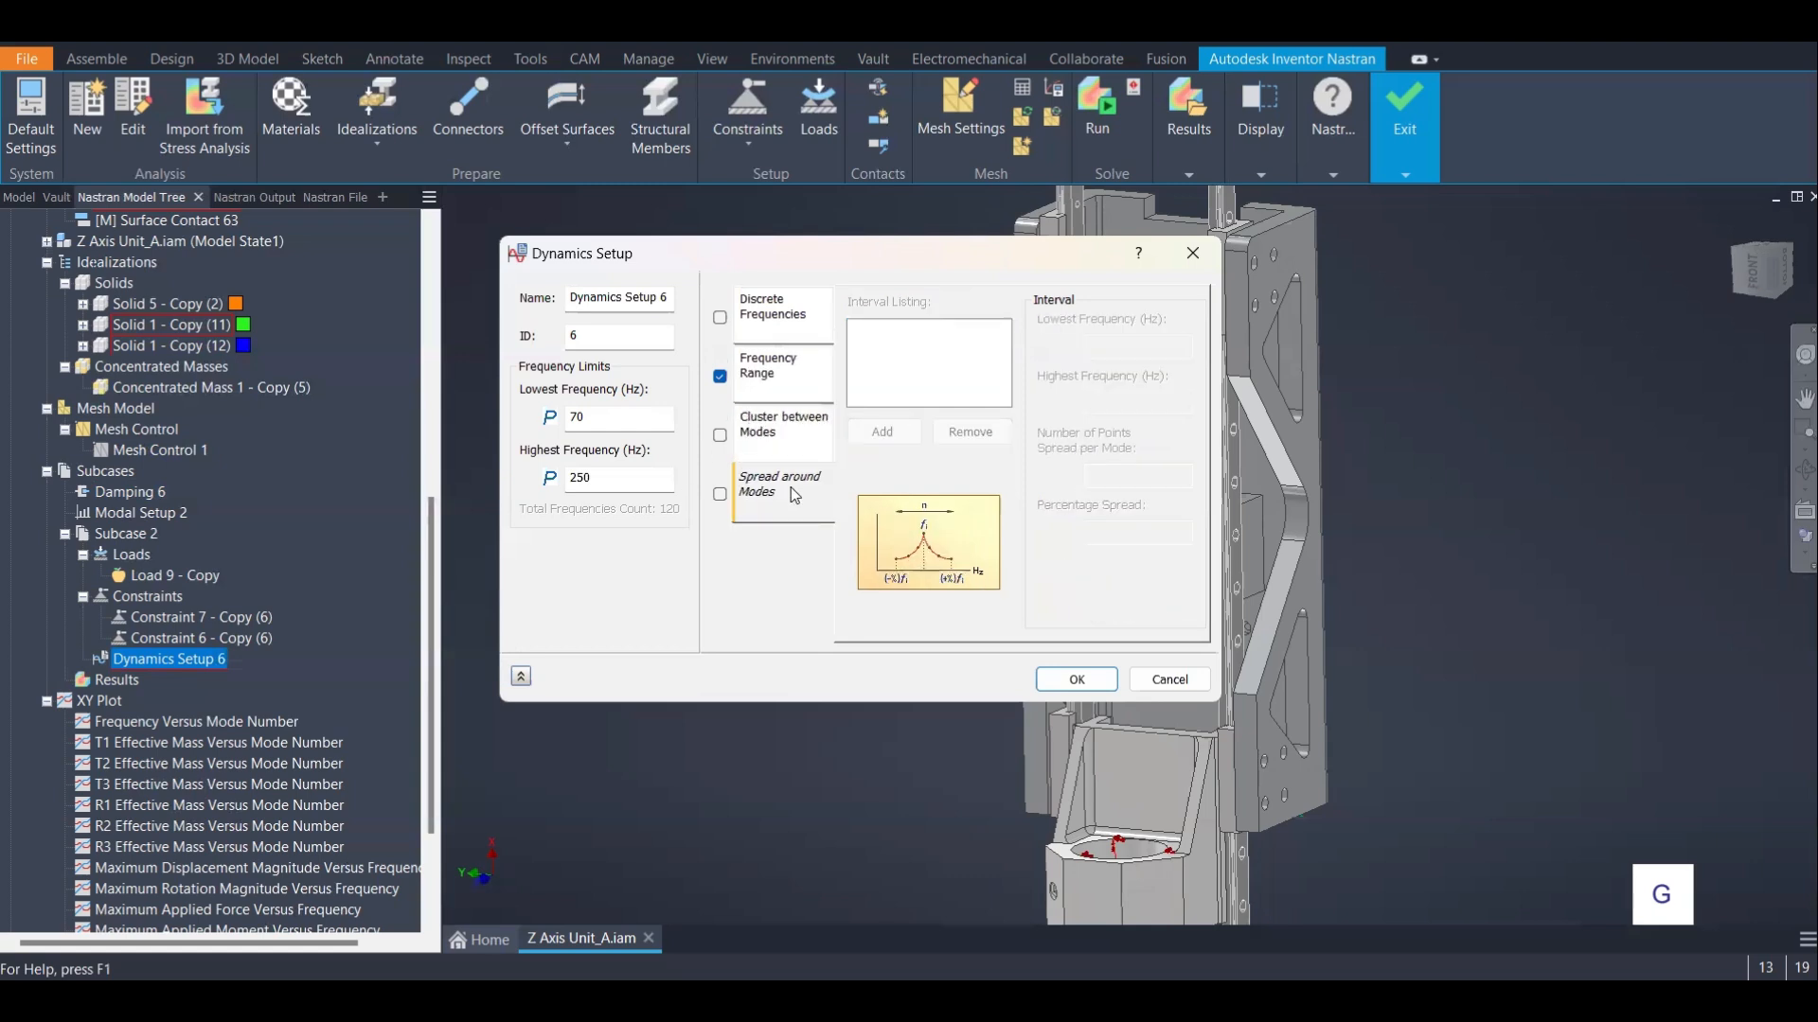
{"action": "left_click", "coordinate": [781, 445]}
{"action": "left_click", "coordinate": [768, 394]}
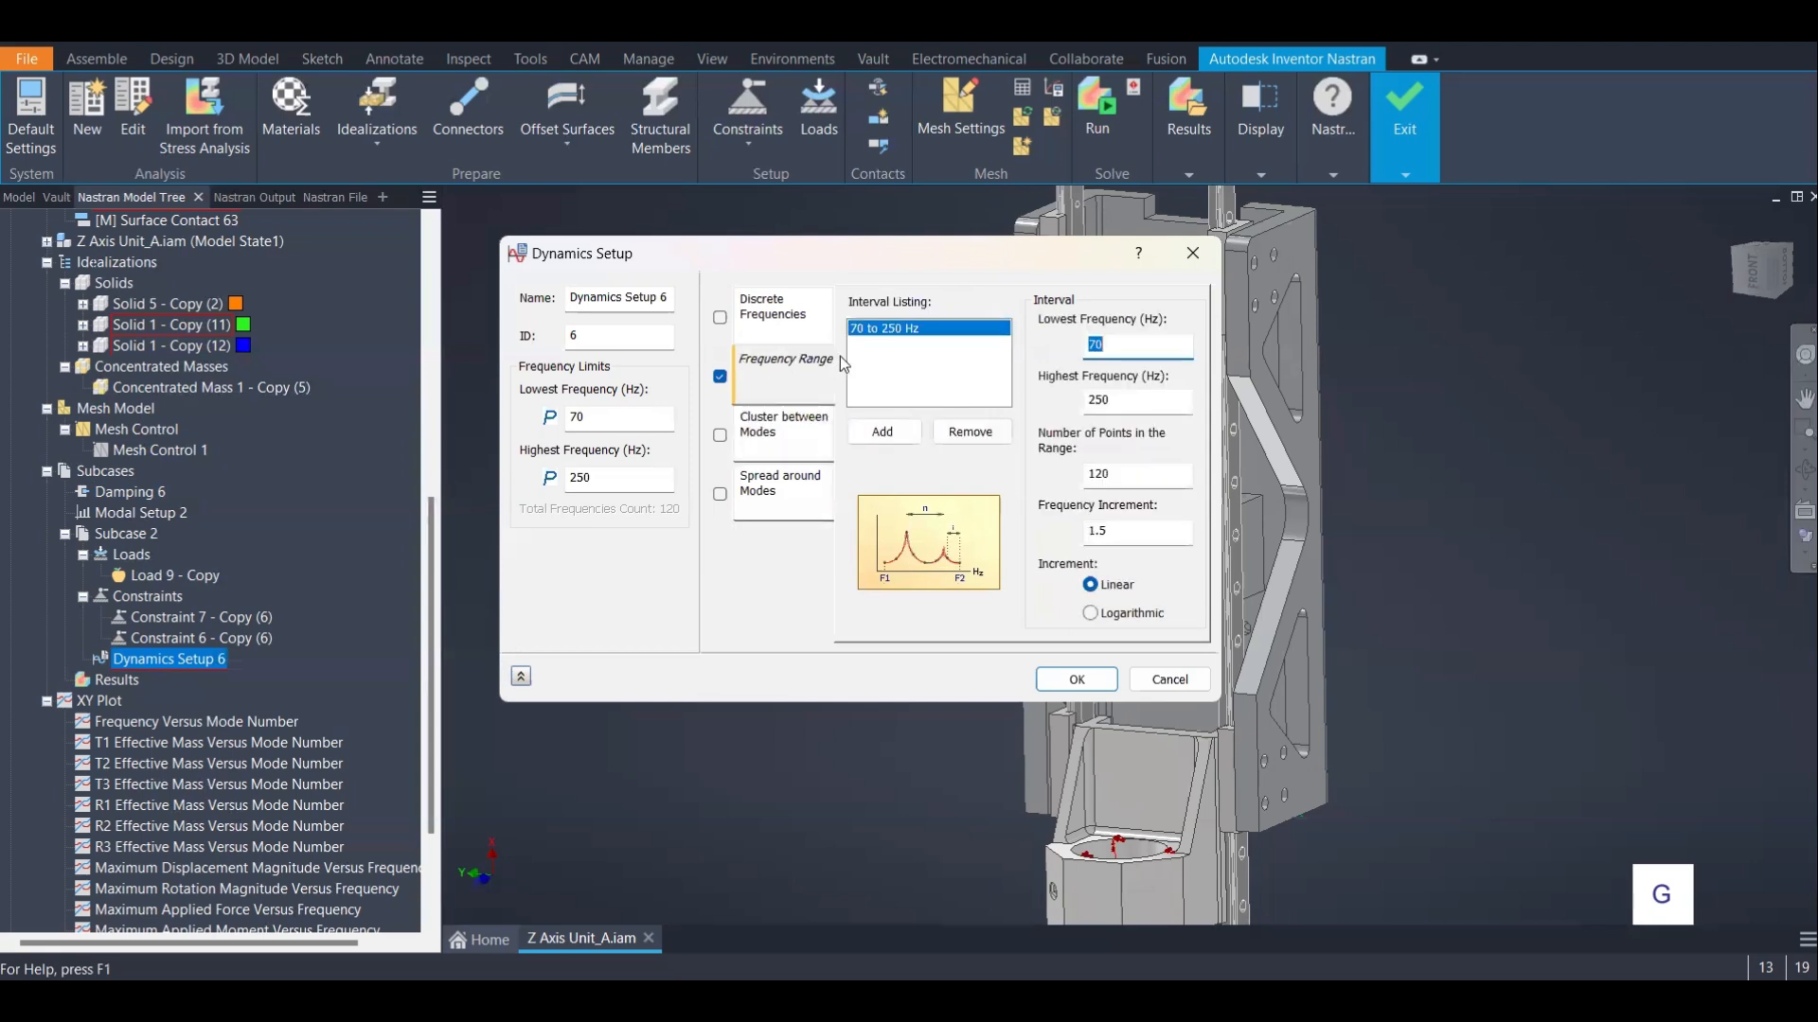
Compare the Frequency Range interval's lowest and highest frequencies with the overall limits, and examine its number of points and frequency increment
{"action": "left_click", "coordinate": [1117, 354]}
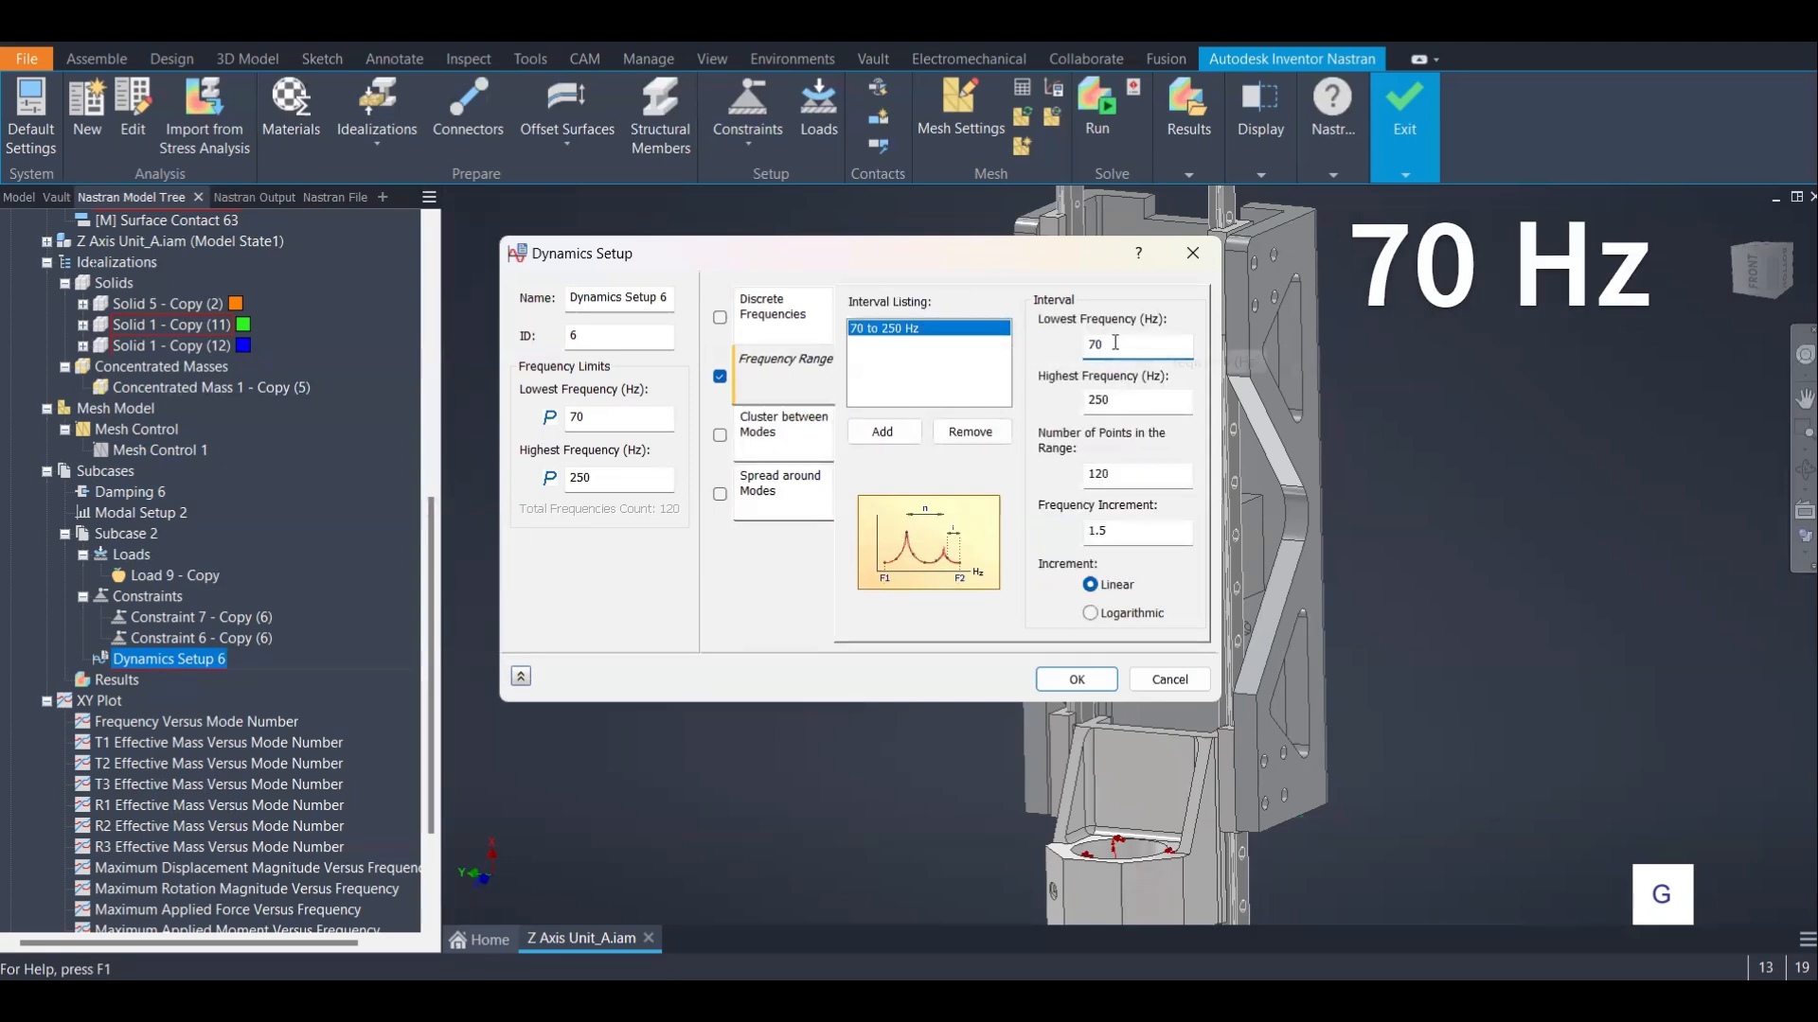
{"action": "double_click", "coordinate": [1105, 345]}
{"action": "double_click", "coordinate": [571, 418]}
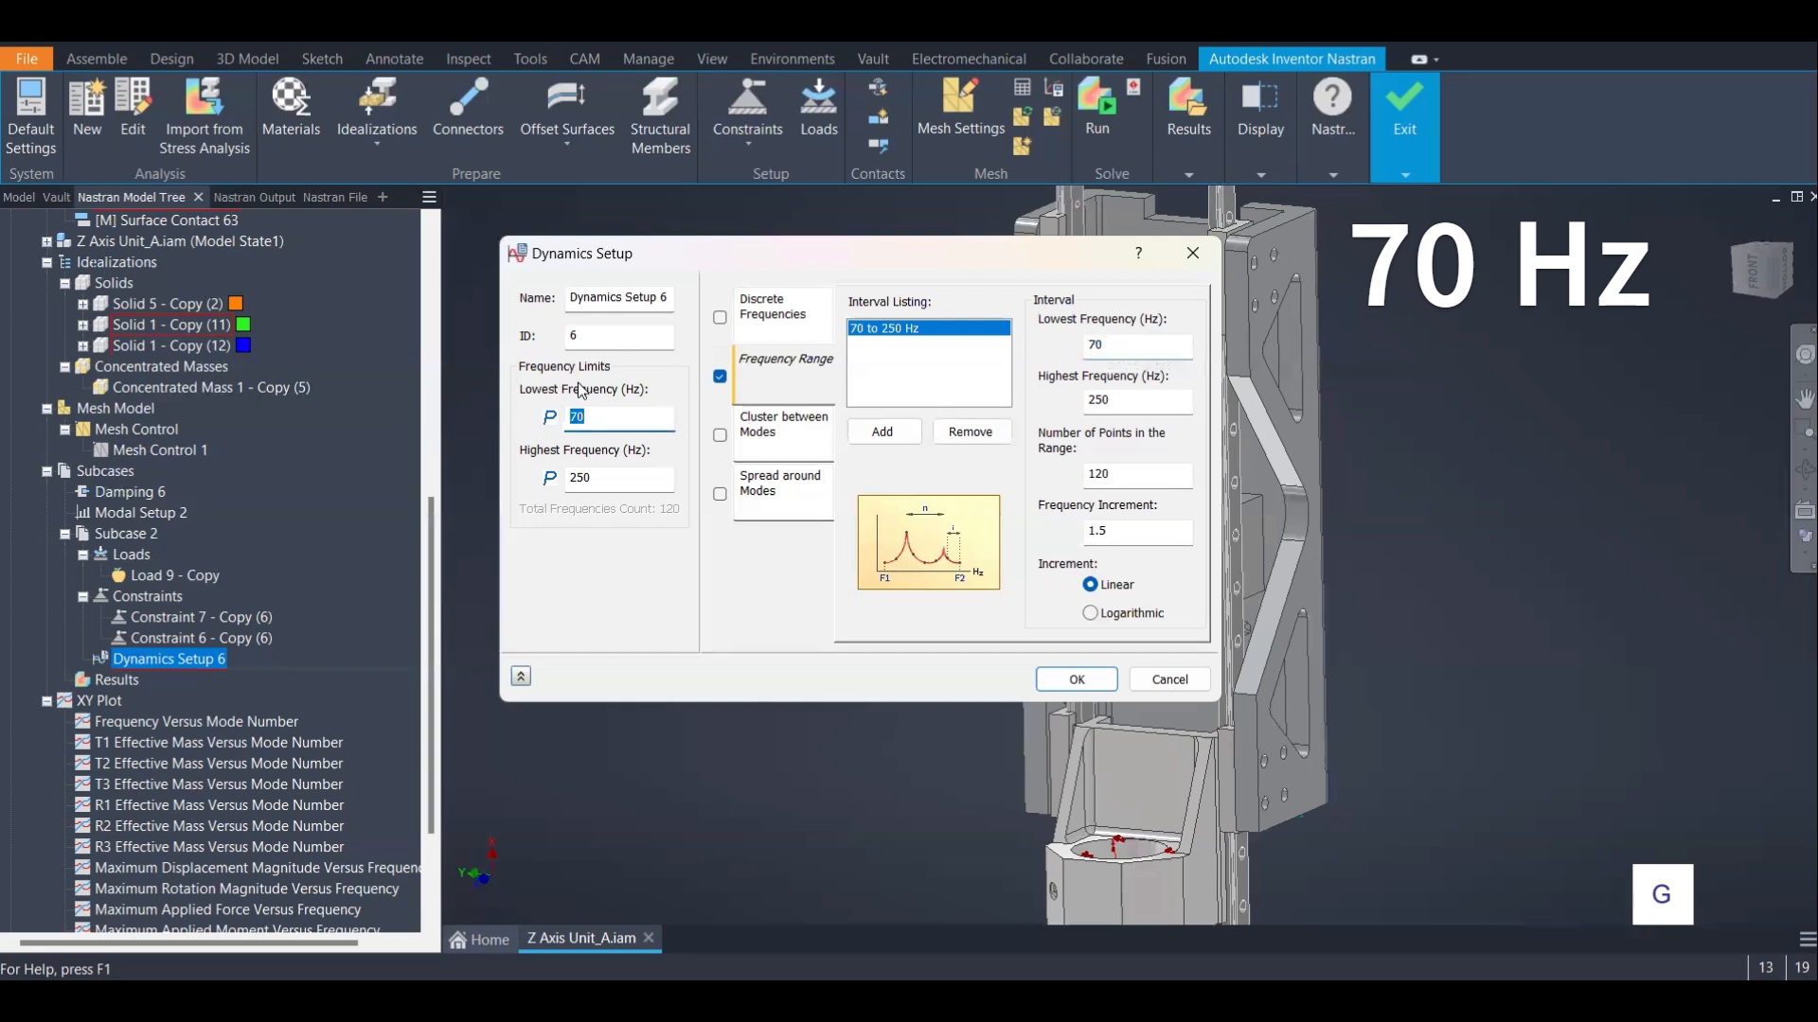
{"action": "left_click", "coordinate": [1102, 345]}
{"action": "left_click_drag", "start_coordinate": [1062, 353], "coordinate": [1058, 356]}
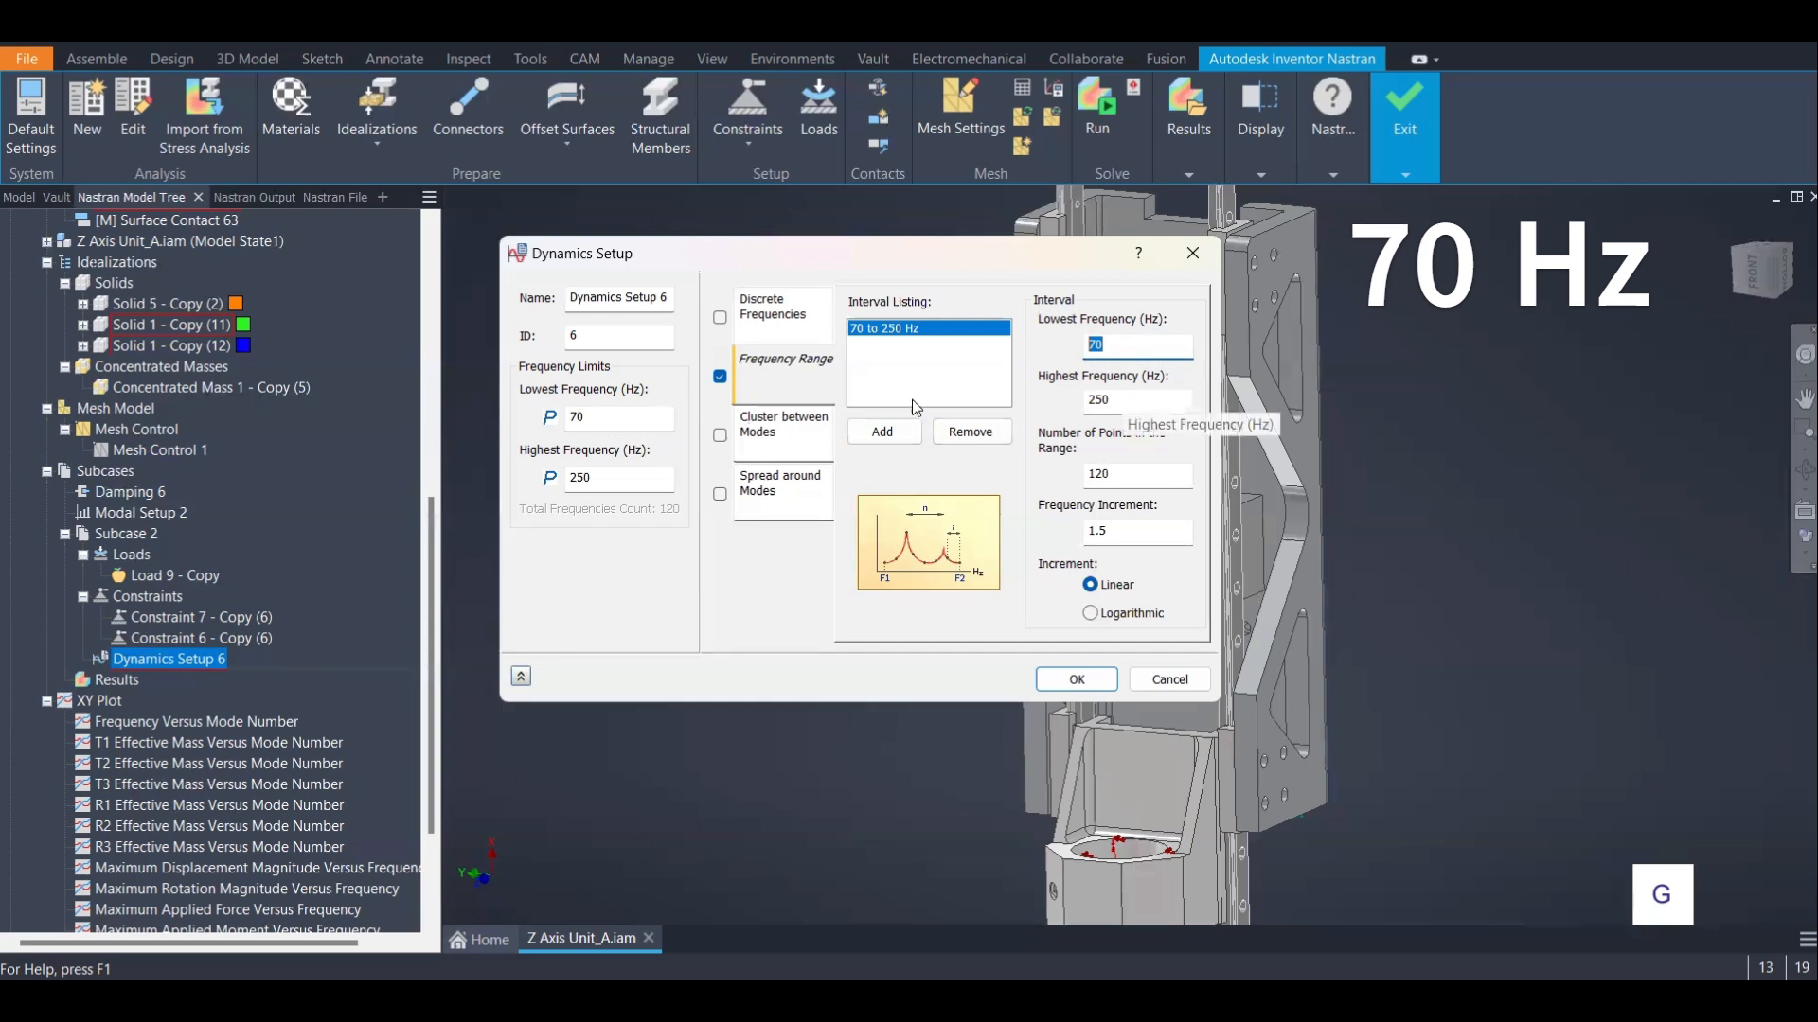
{"action": "left_click", "coordinate": [596, 479]}
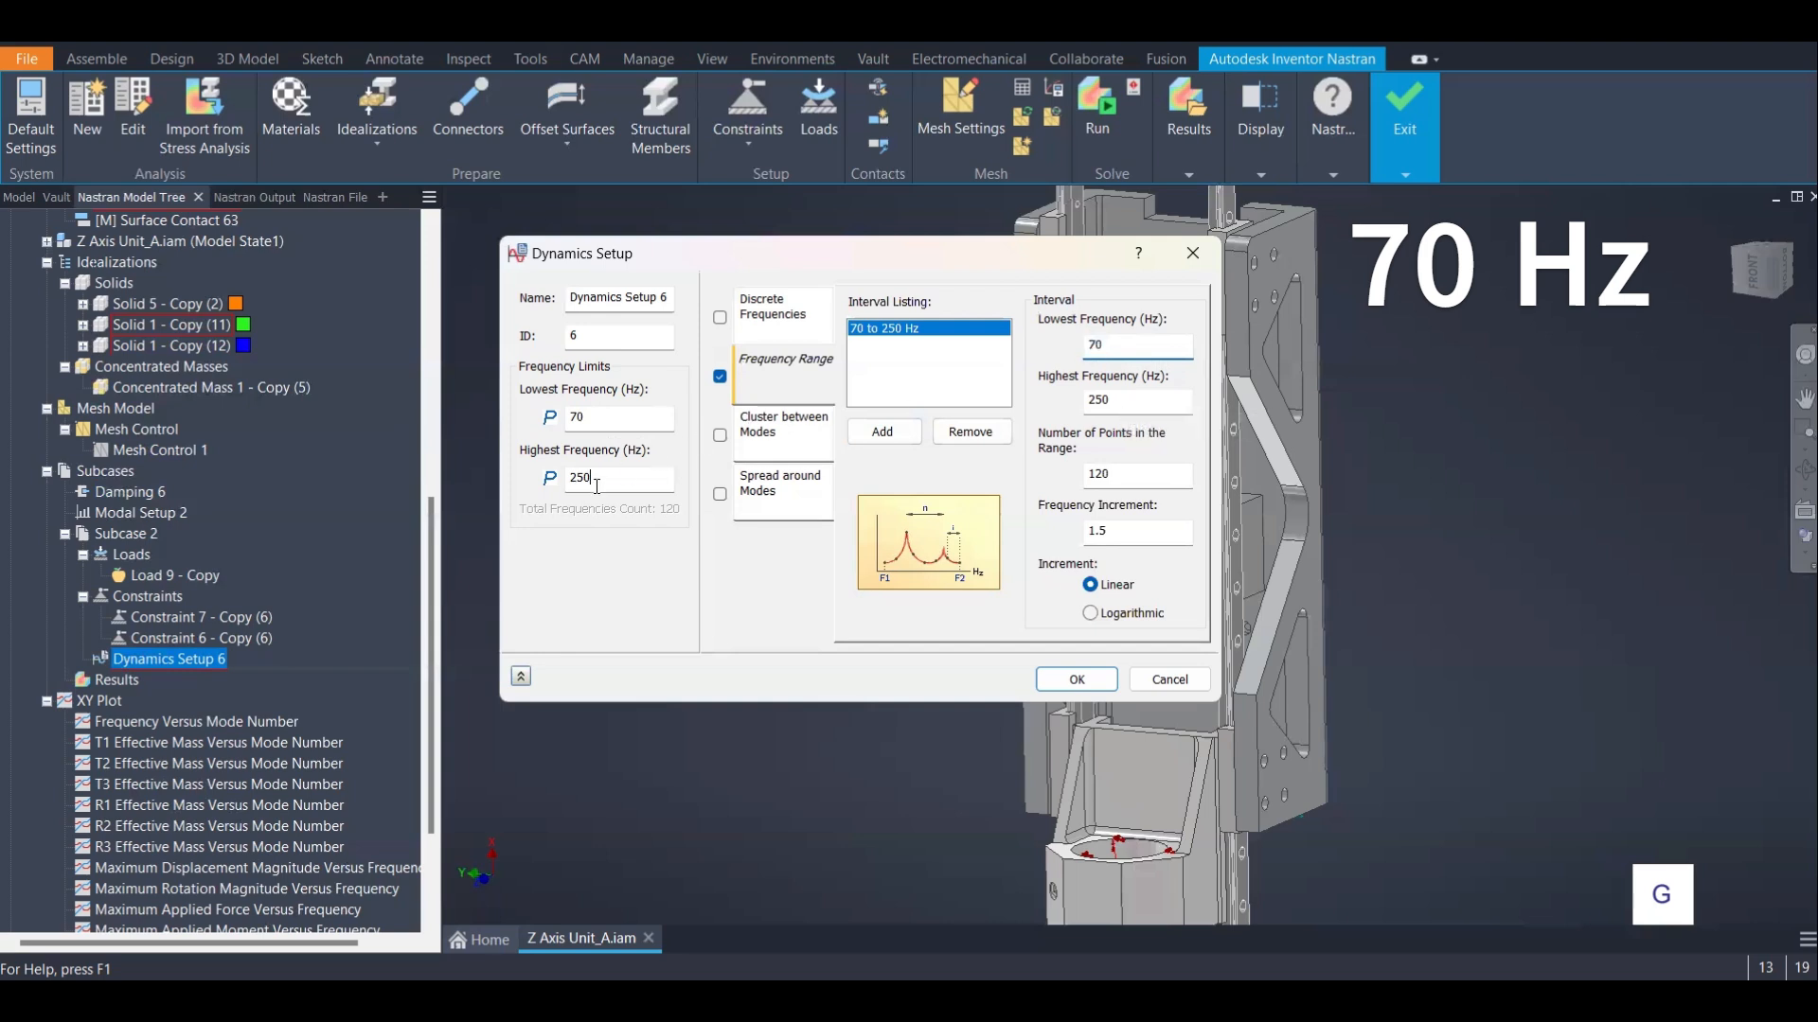
{"action": "left_click", "coordinate": [1125, 403]}
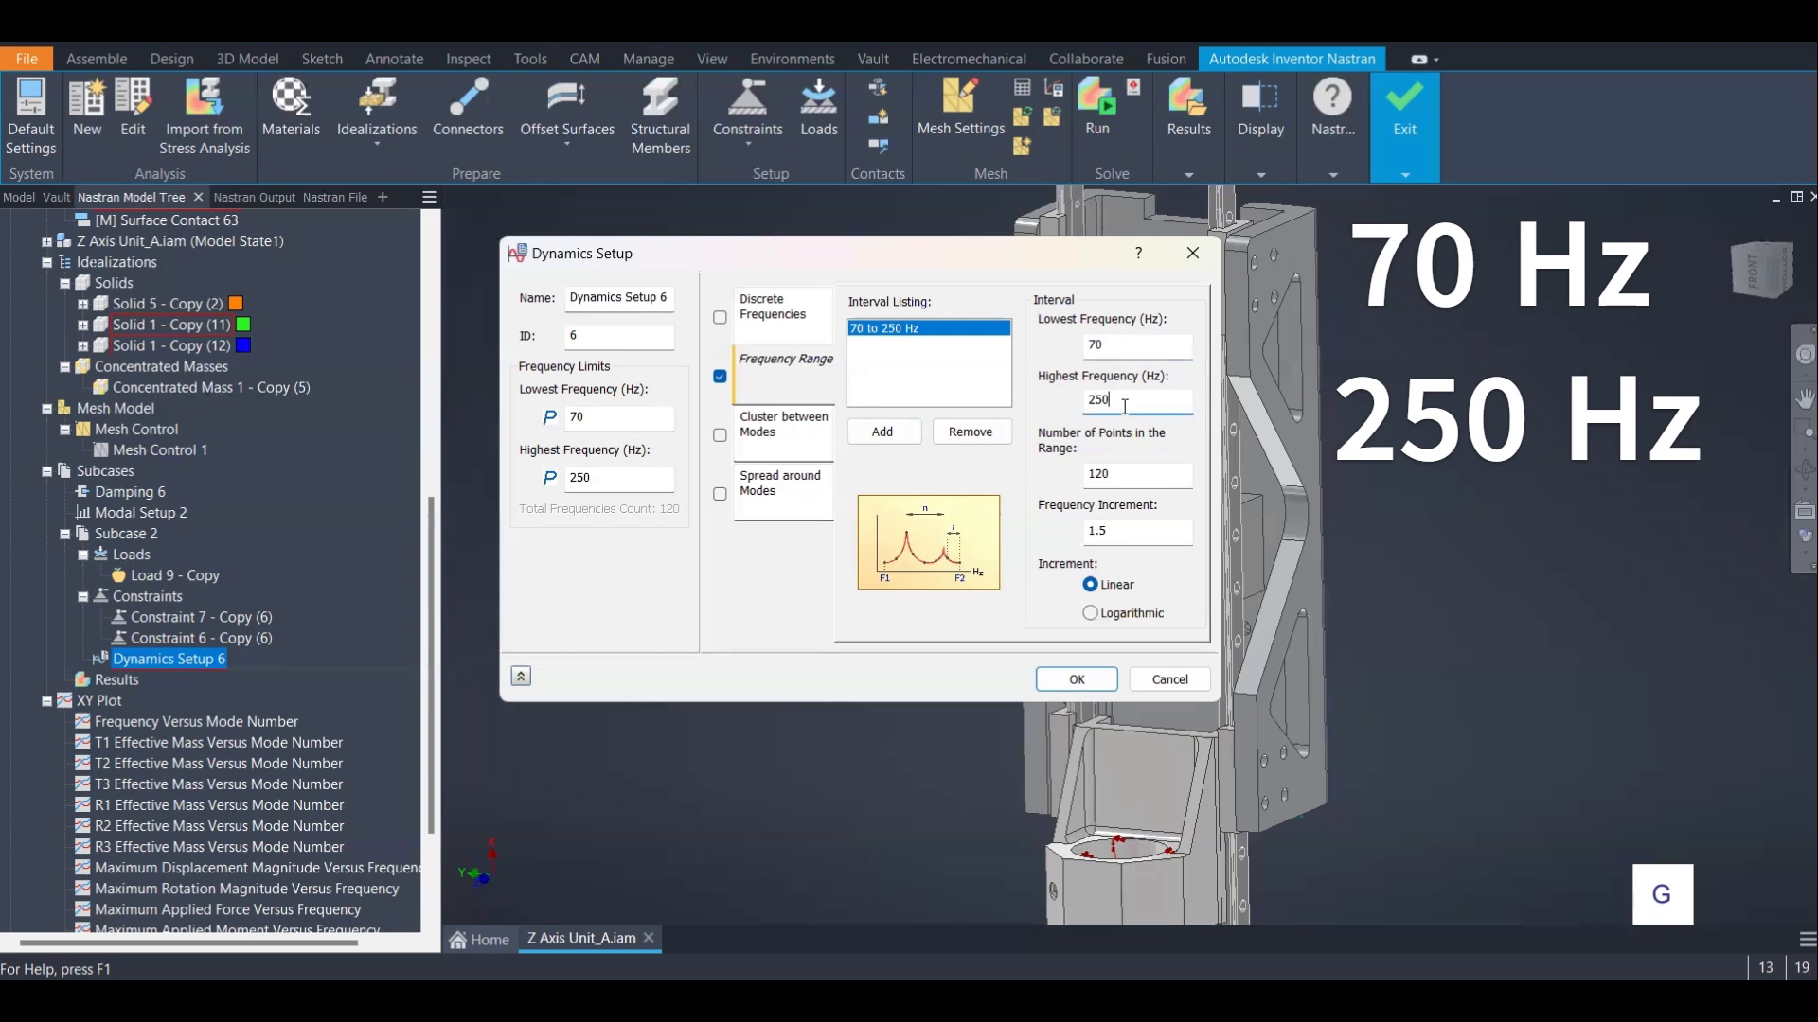
{"action": "left_click", "coordinate": [599, 479]}
{"action": "left_click", "coordinate": [1151, 483]}
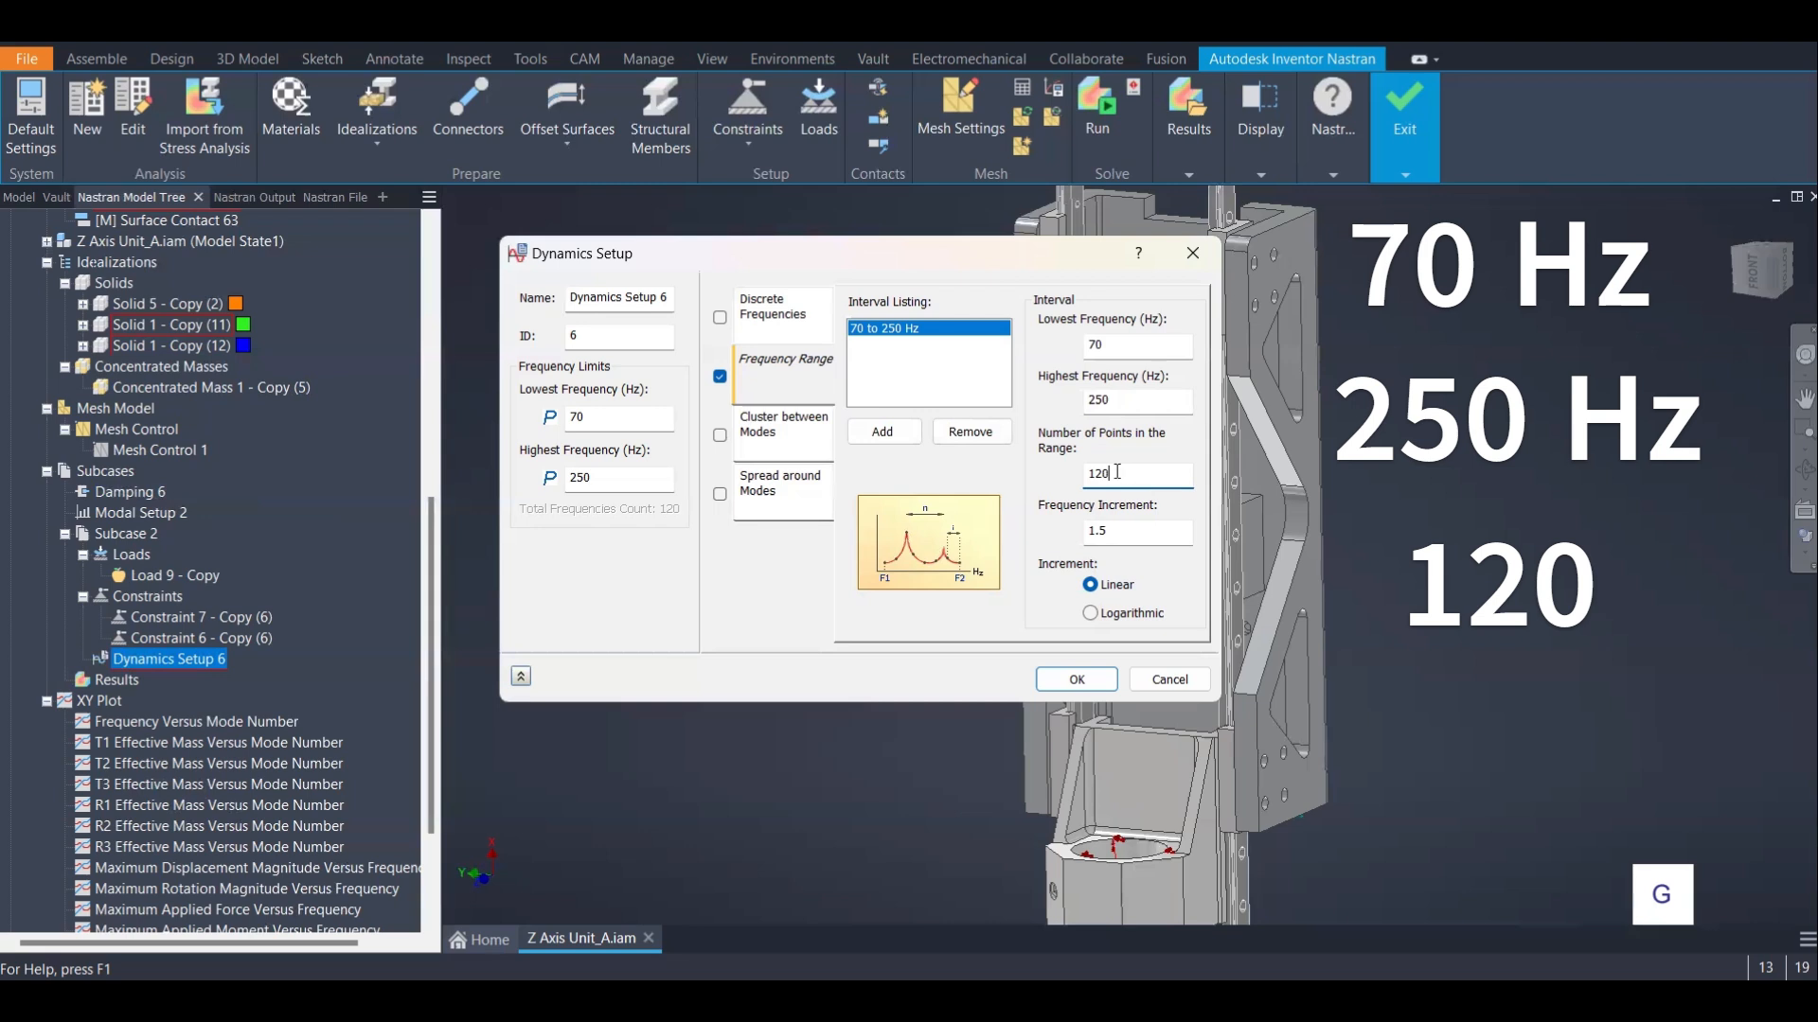
{"action": "left_click", "coordinate": [1117, 343]}
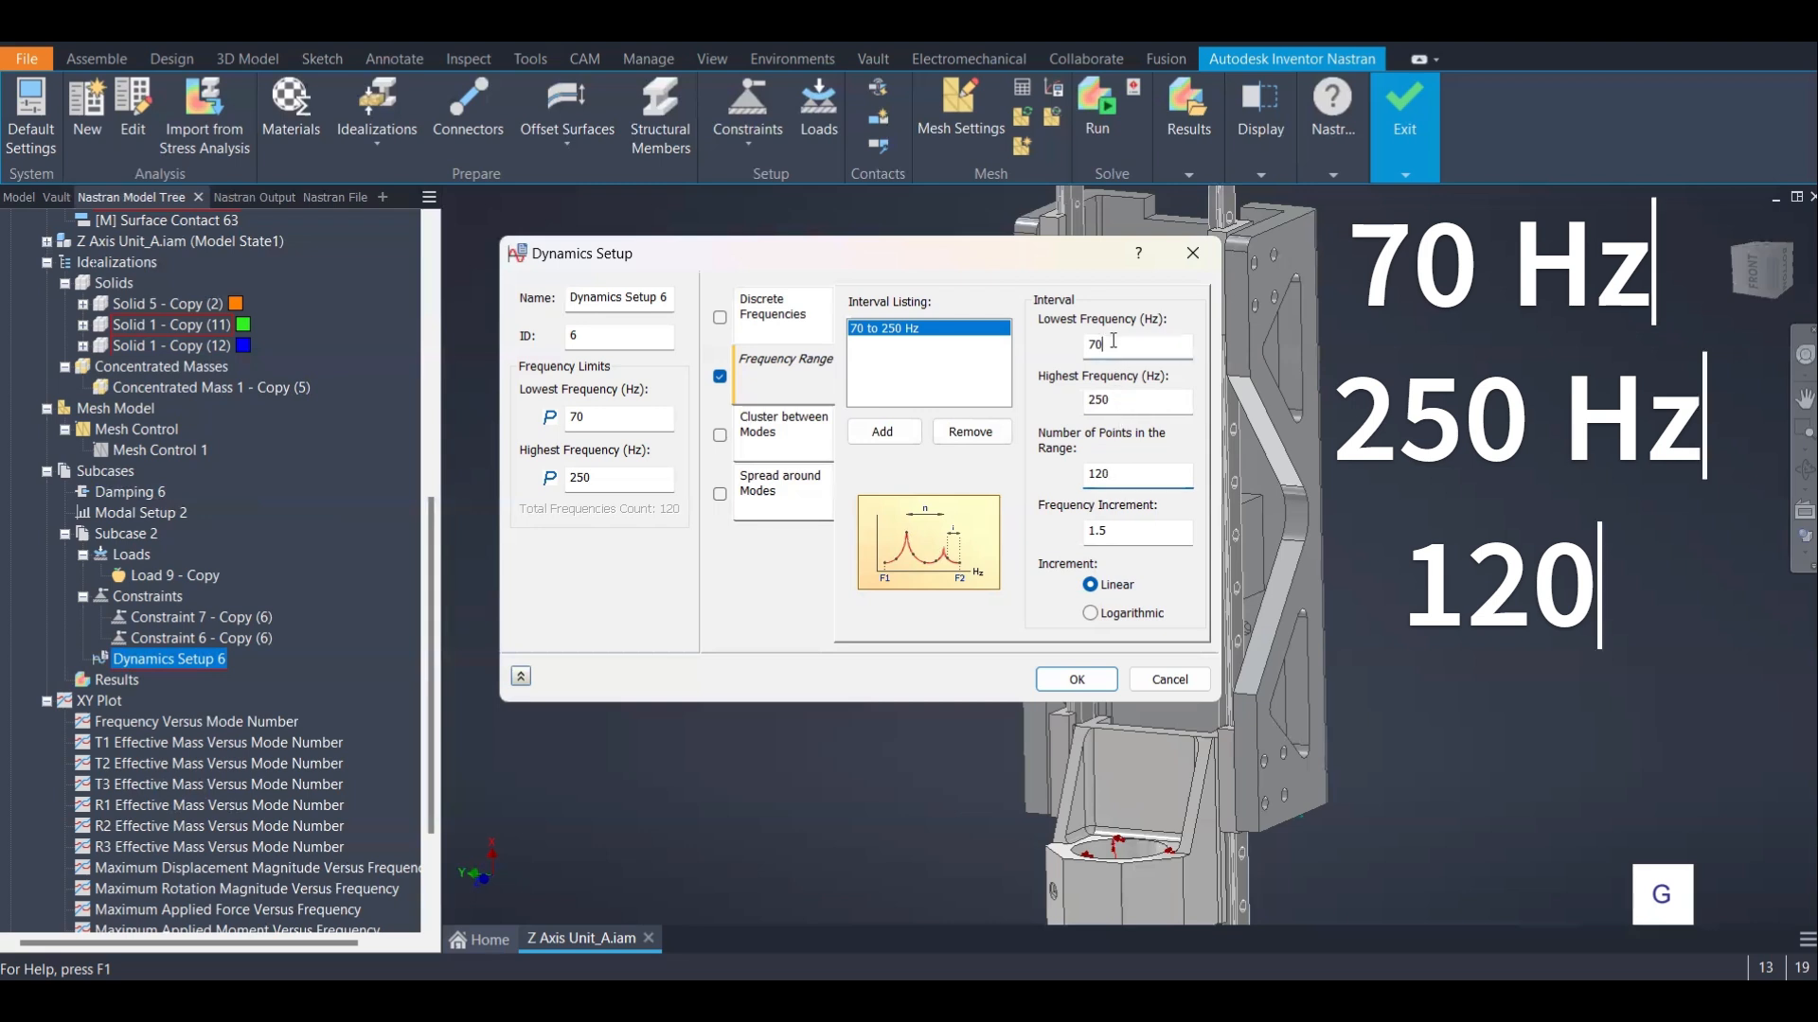
{"action": "left_click", "coordinate": [1124, 405]}
{"action": "left_click", "coordinate": [1124, 531]}
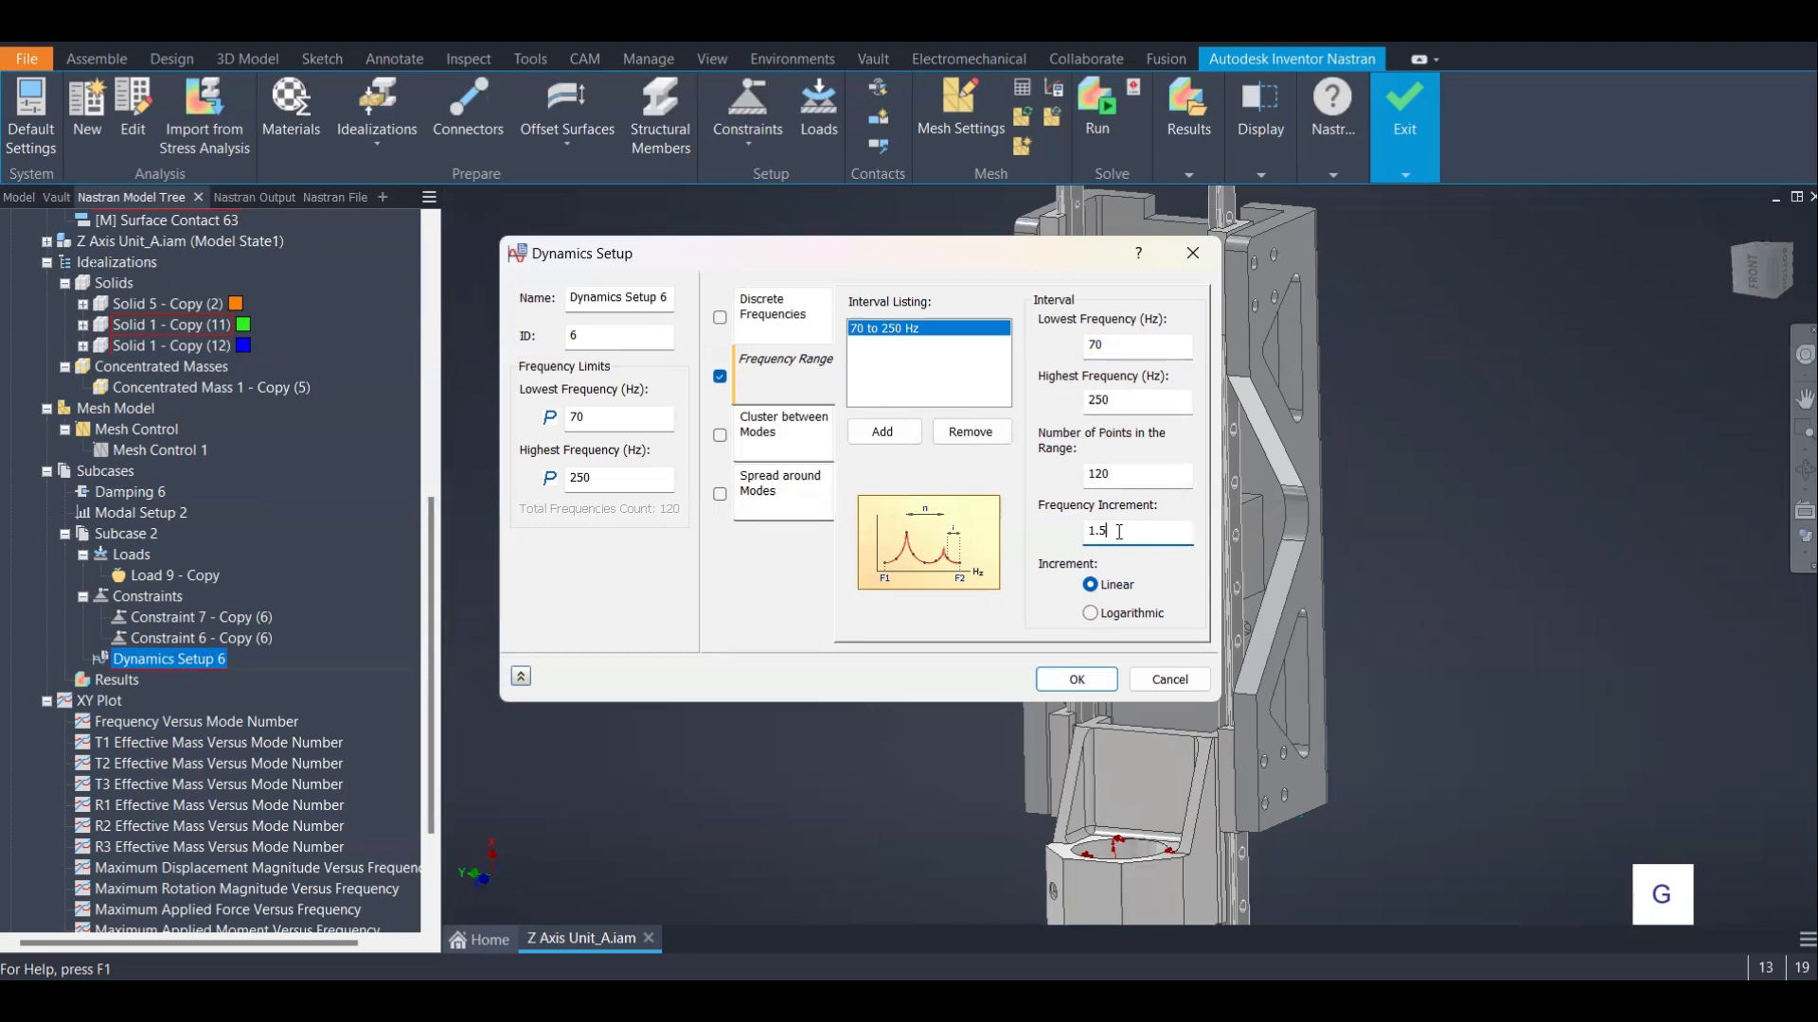
{"action": "left_click", "coordinate": [880, 366]}
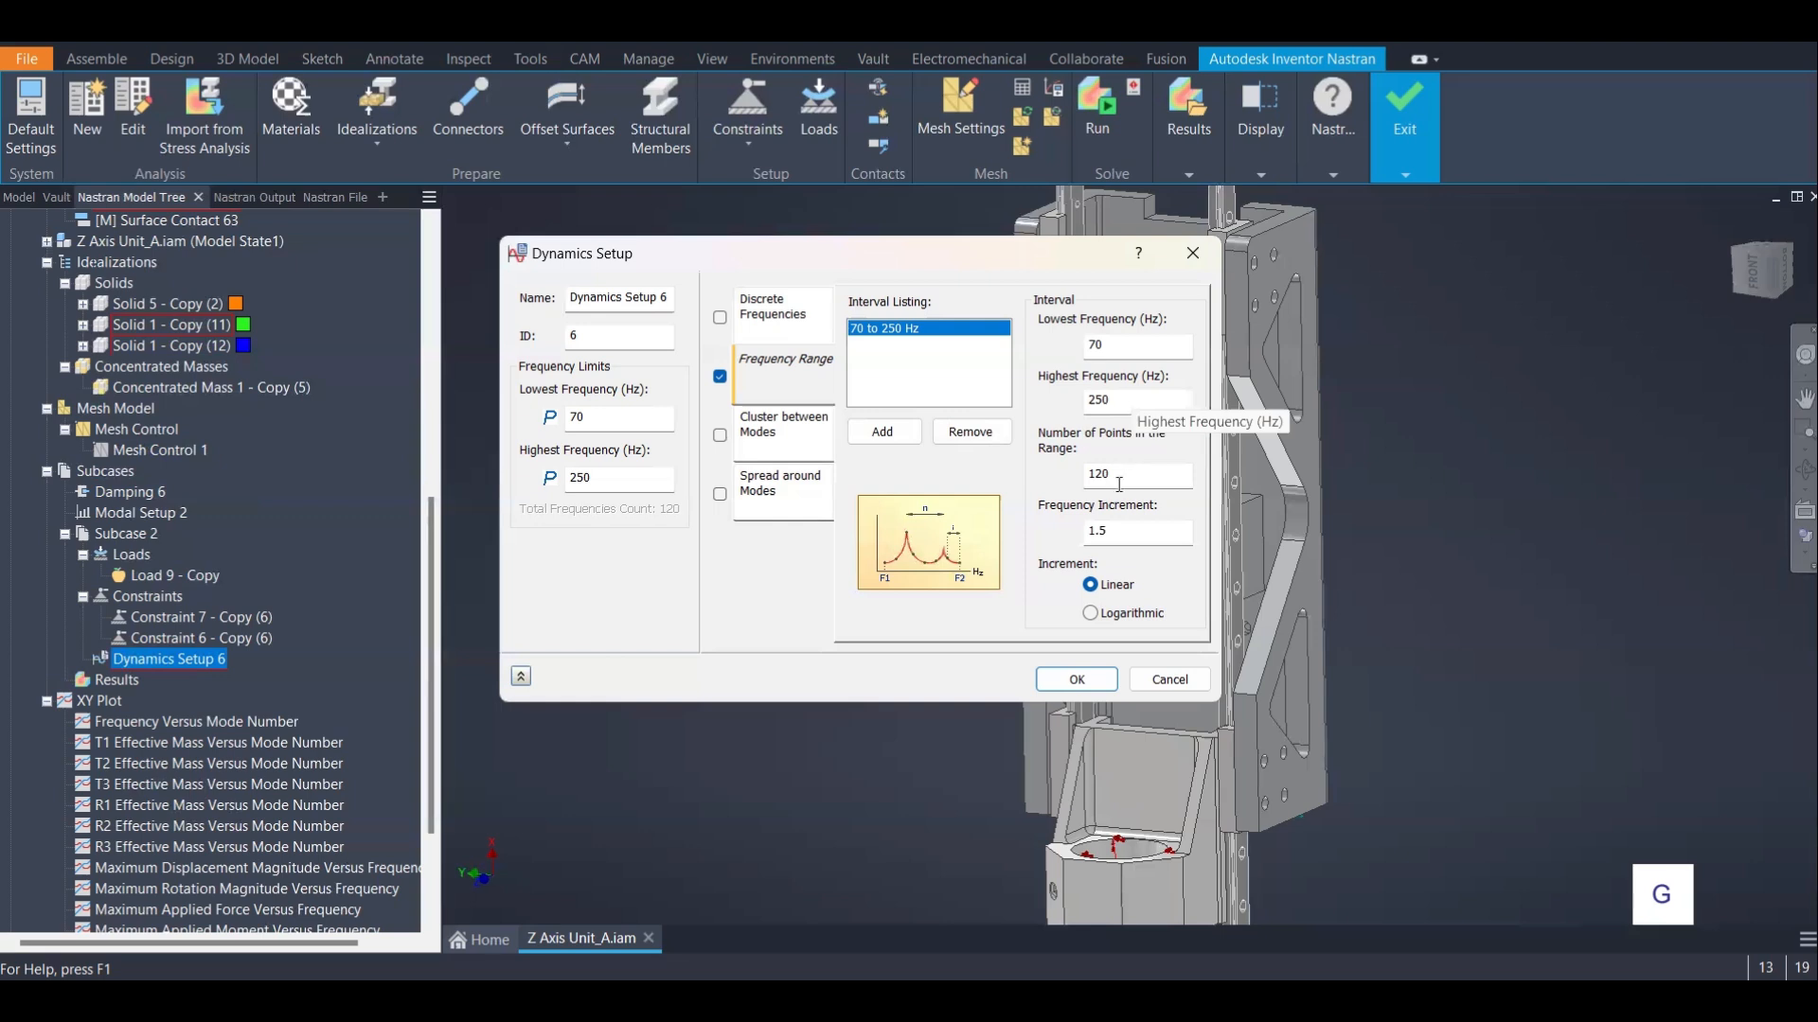
Leave Dynamics Setup 6 unchanged, display the total displacement contour for STEP 88, FREQ=200.5, and inspect the deformed spindle mount
{"action": "left_click", "coordinate": [1167, 680]}
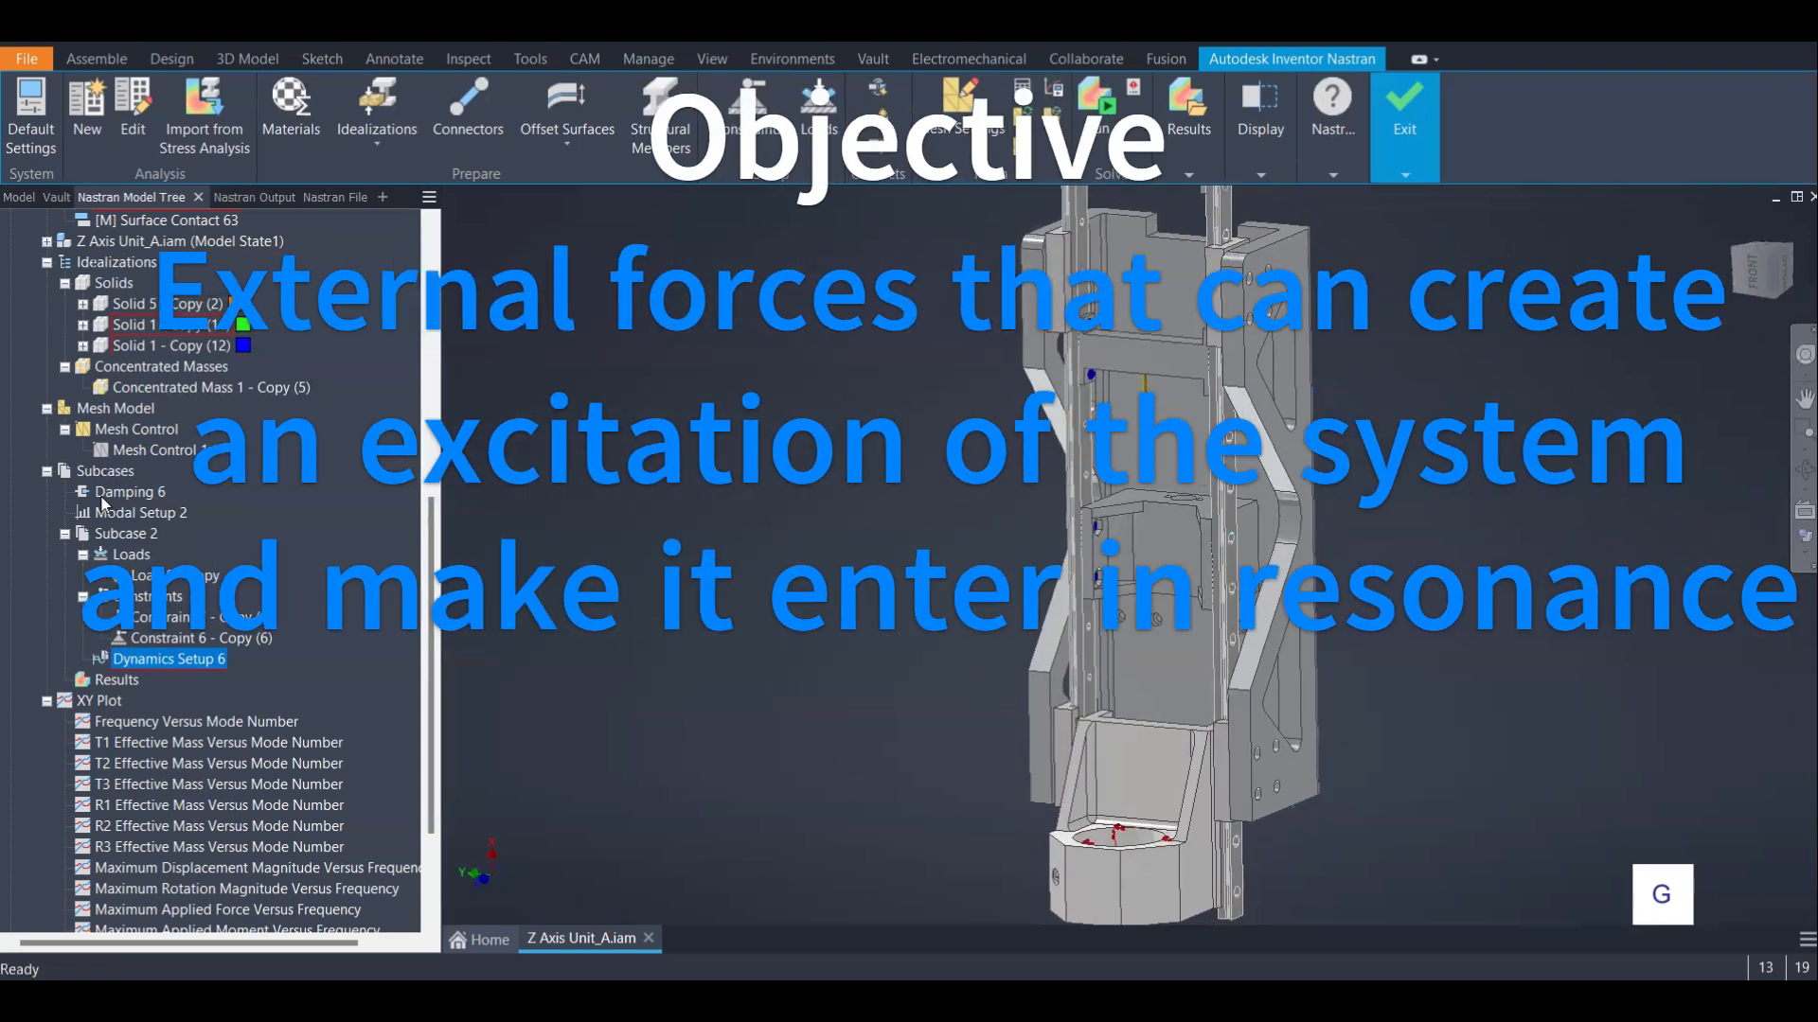
{"action": "right_click", "coordinate": [109, 682]}
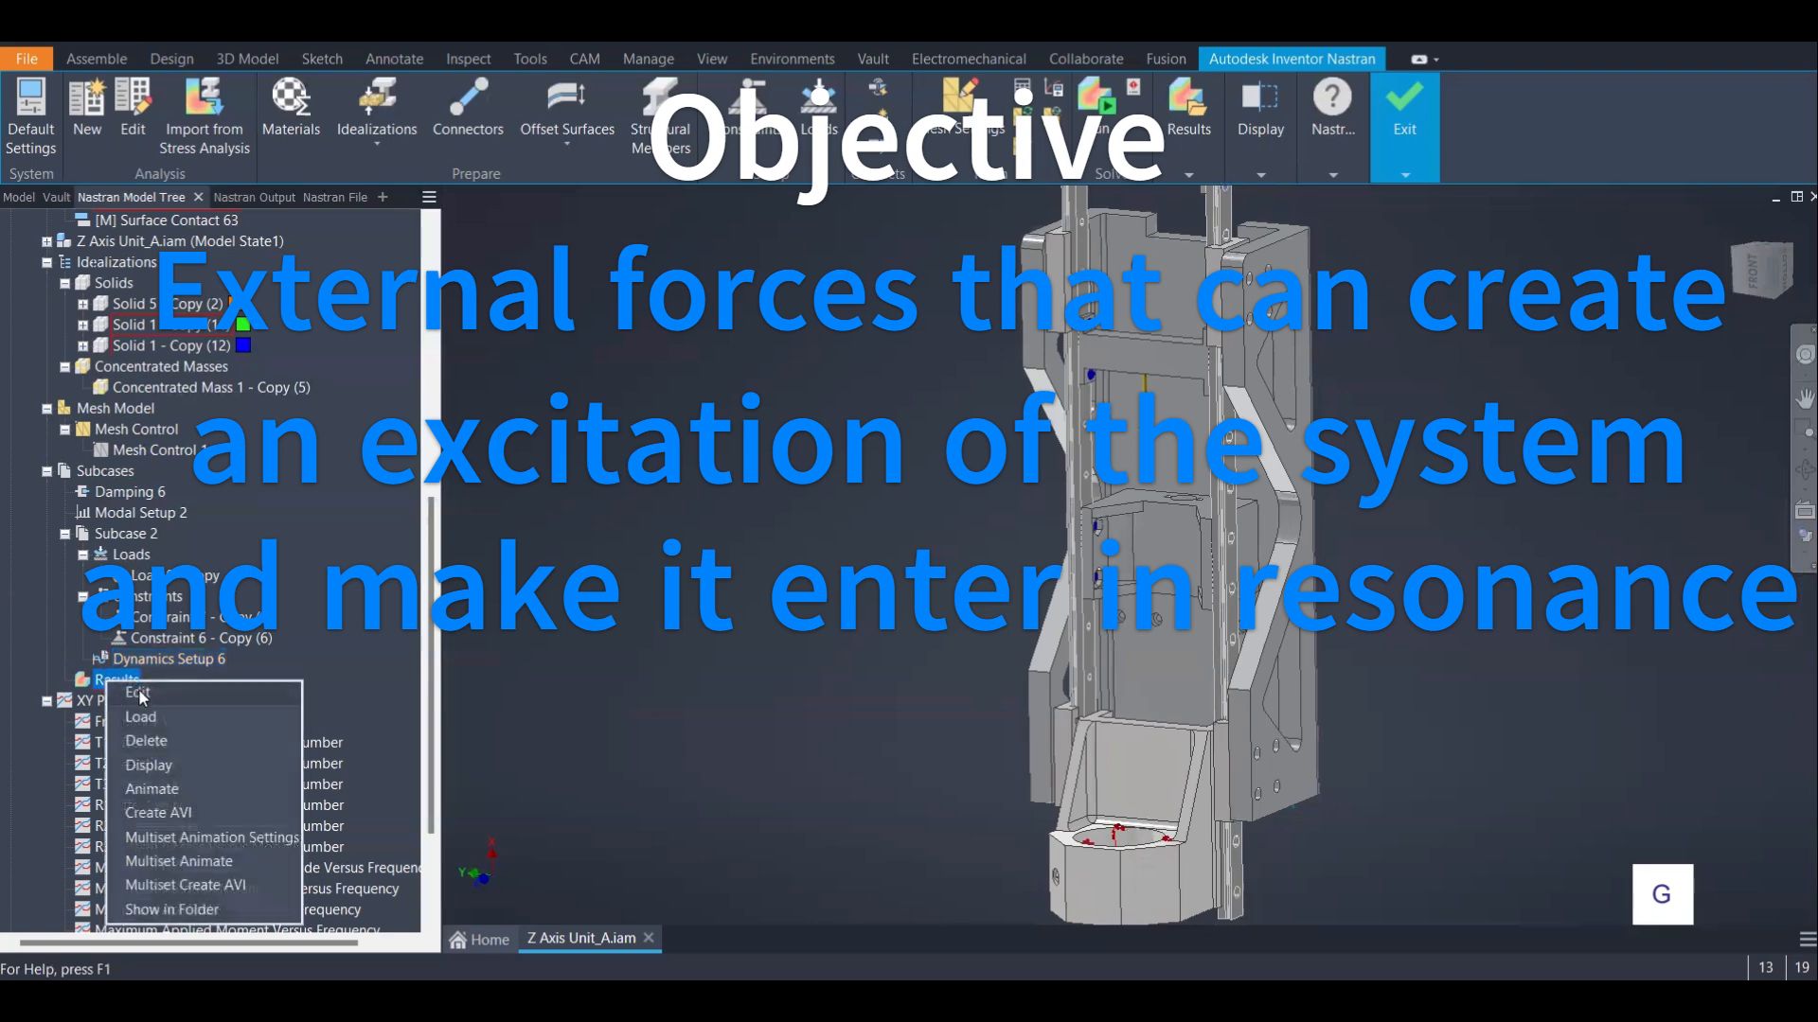
{"action": "left_click", "coordinate": [139, 694]}
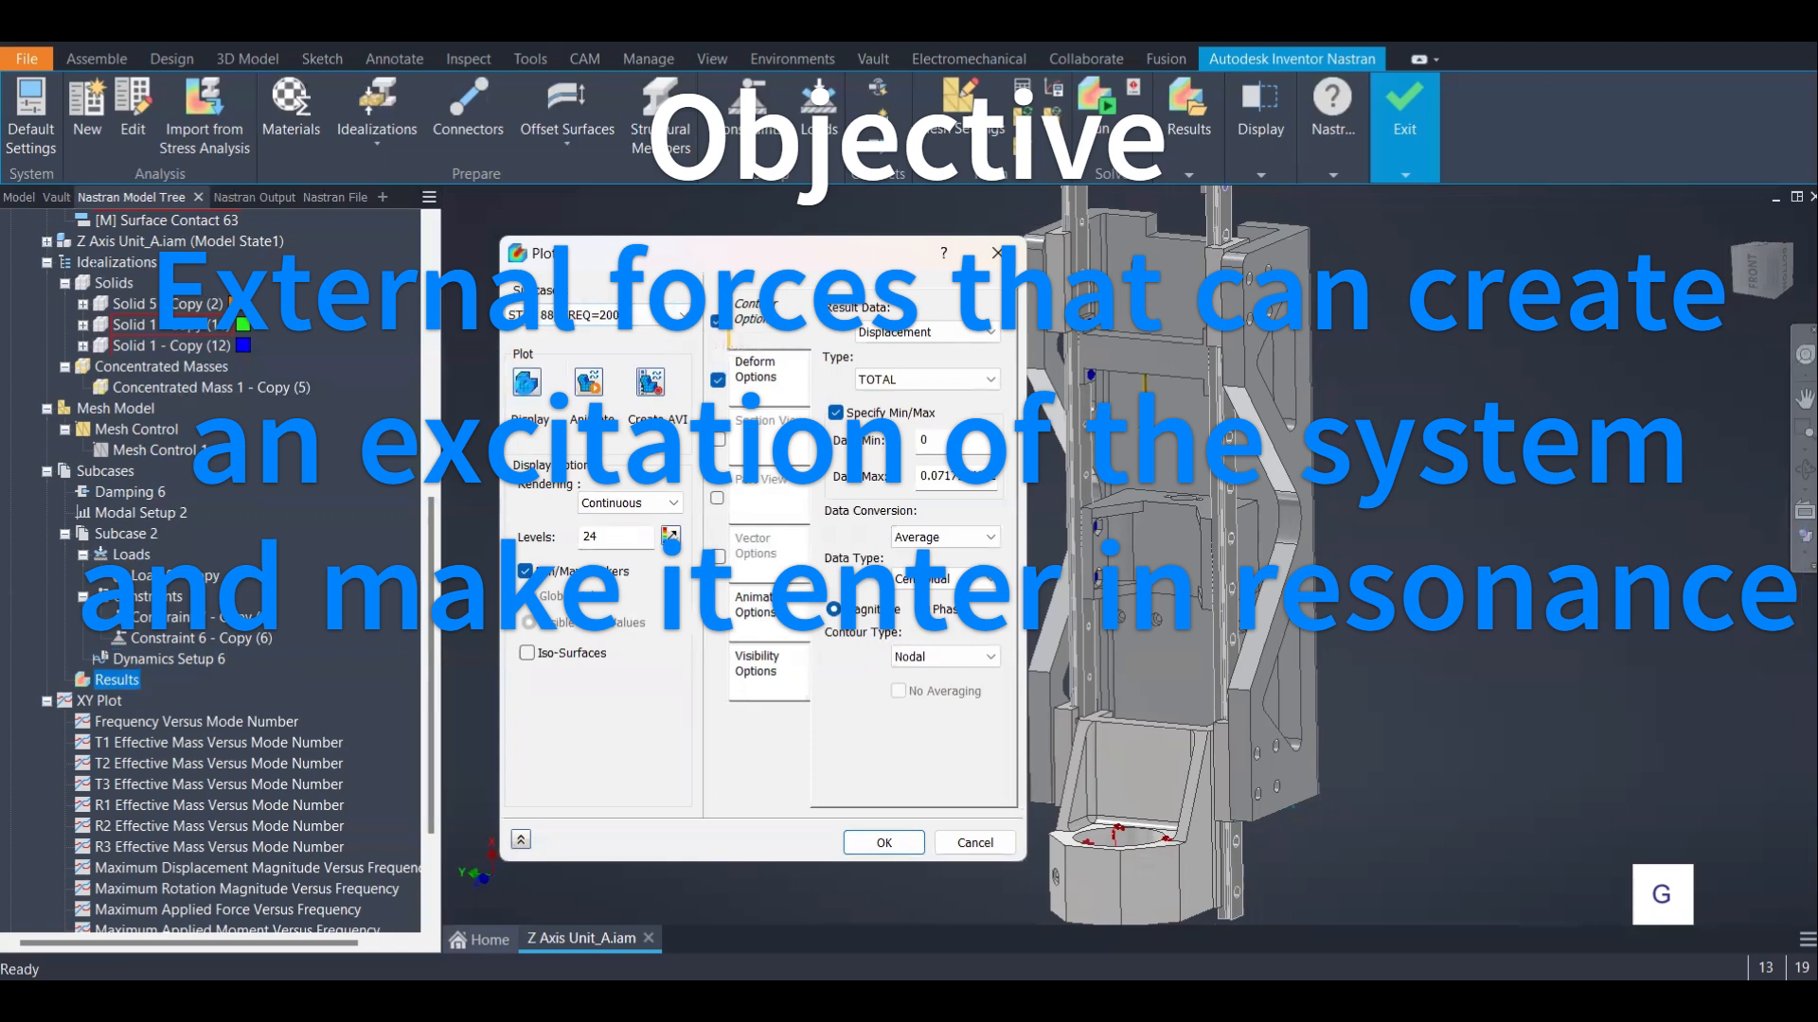
{"action": "left_click", "coordinate": [528, 388]}
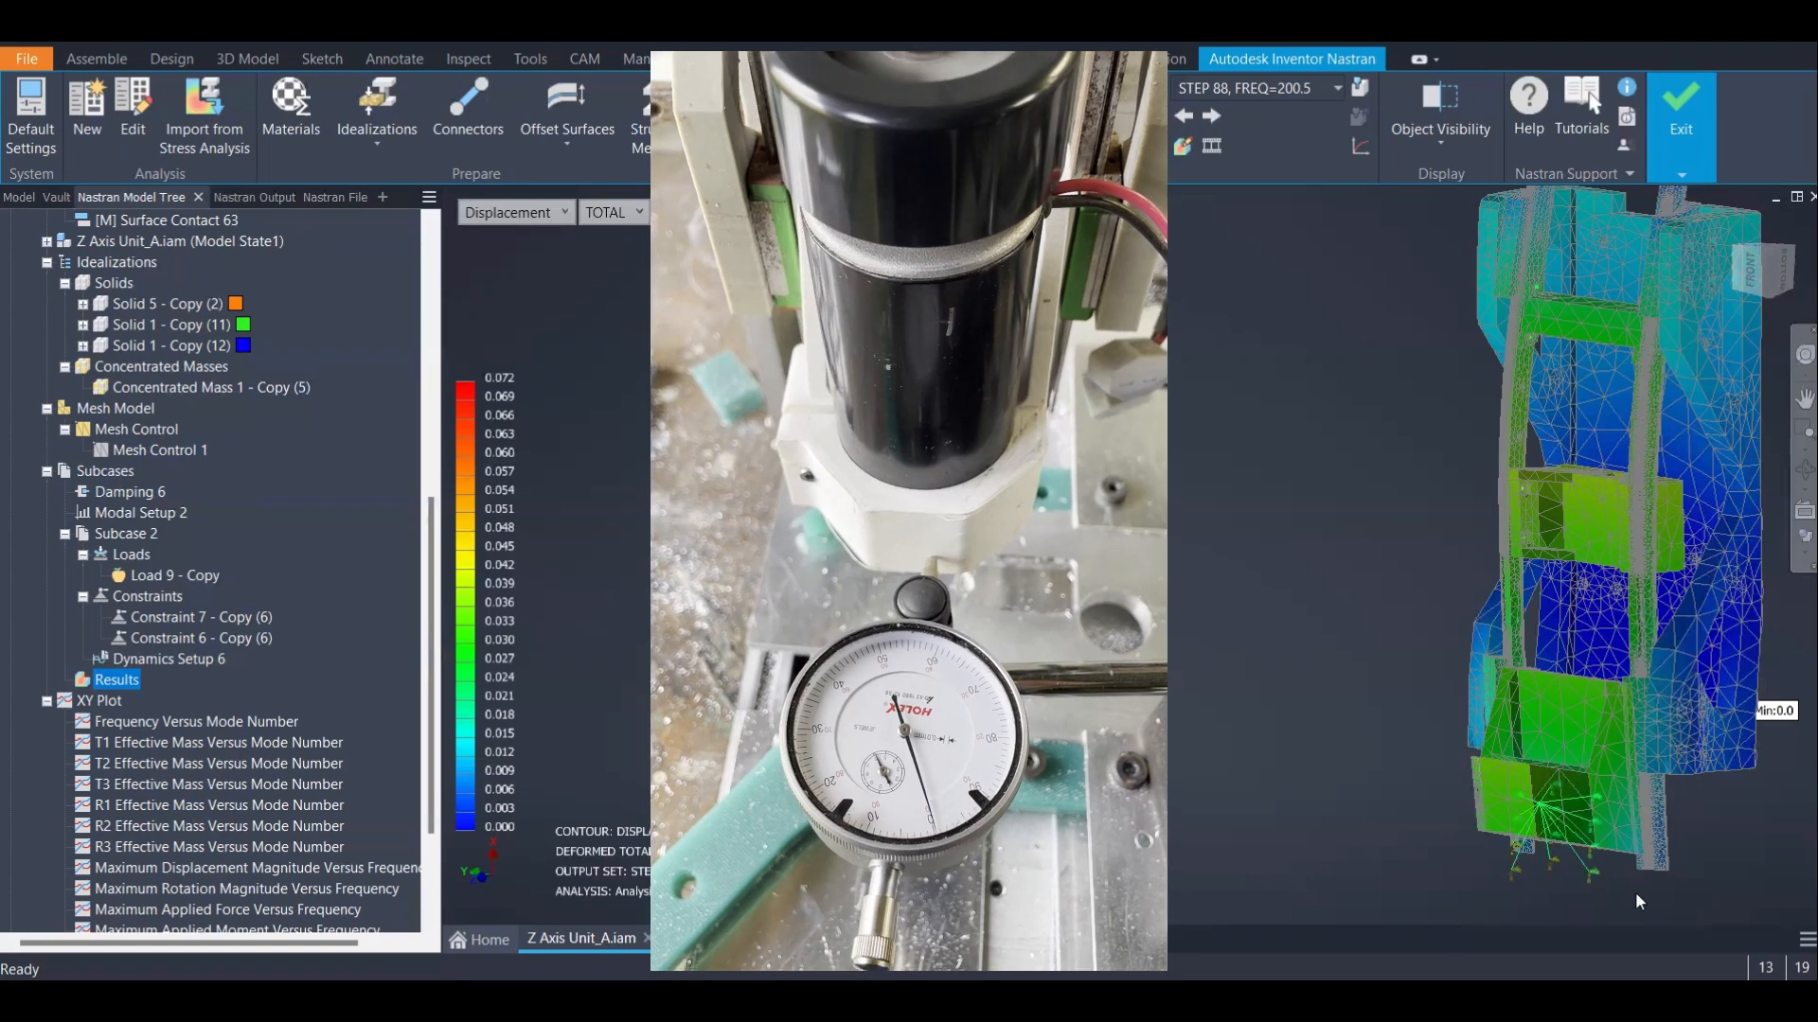
{"action": "middle_click_drag", "start_coordinate": [1505, 799], "coordinate": [1562, 760]}
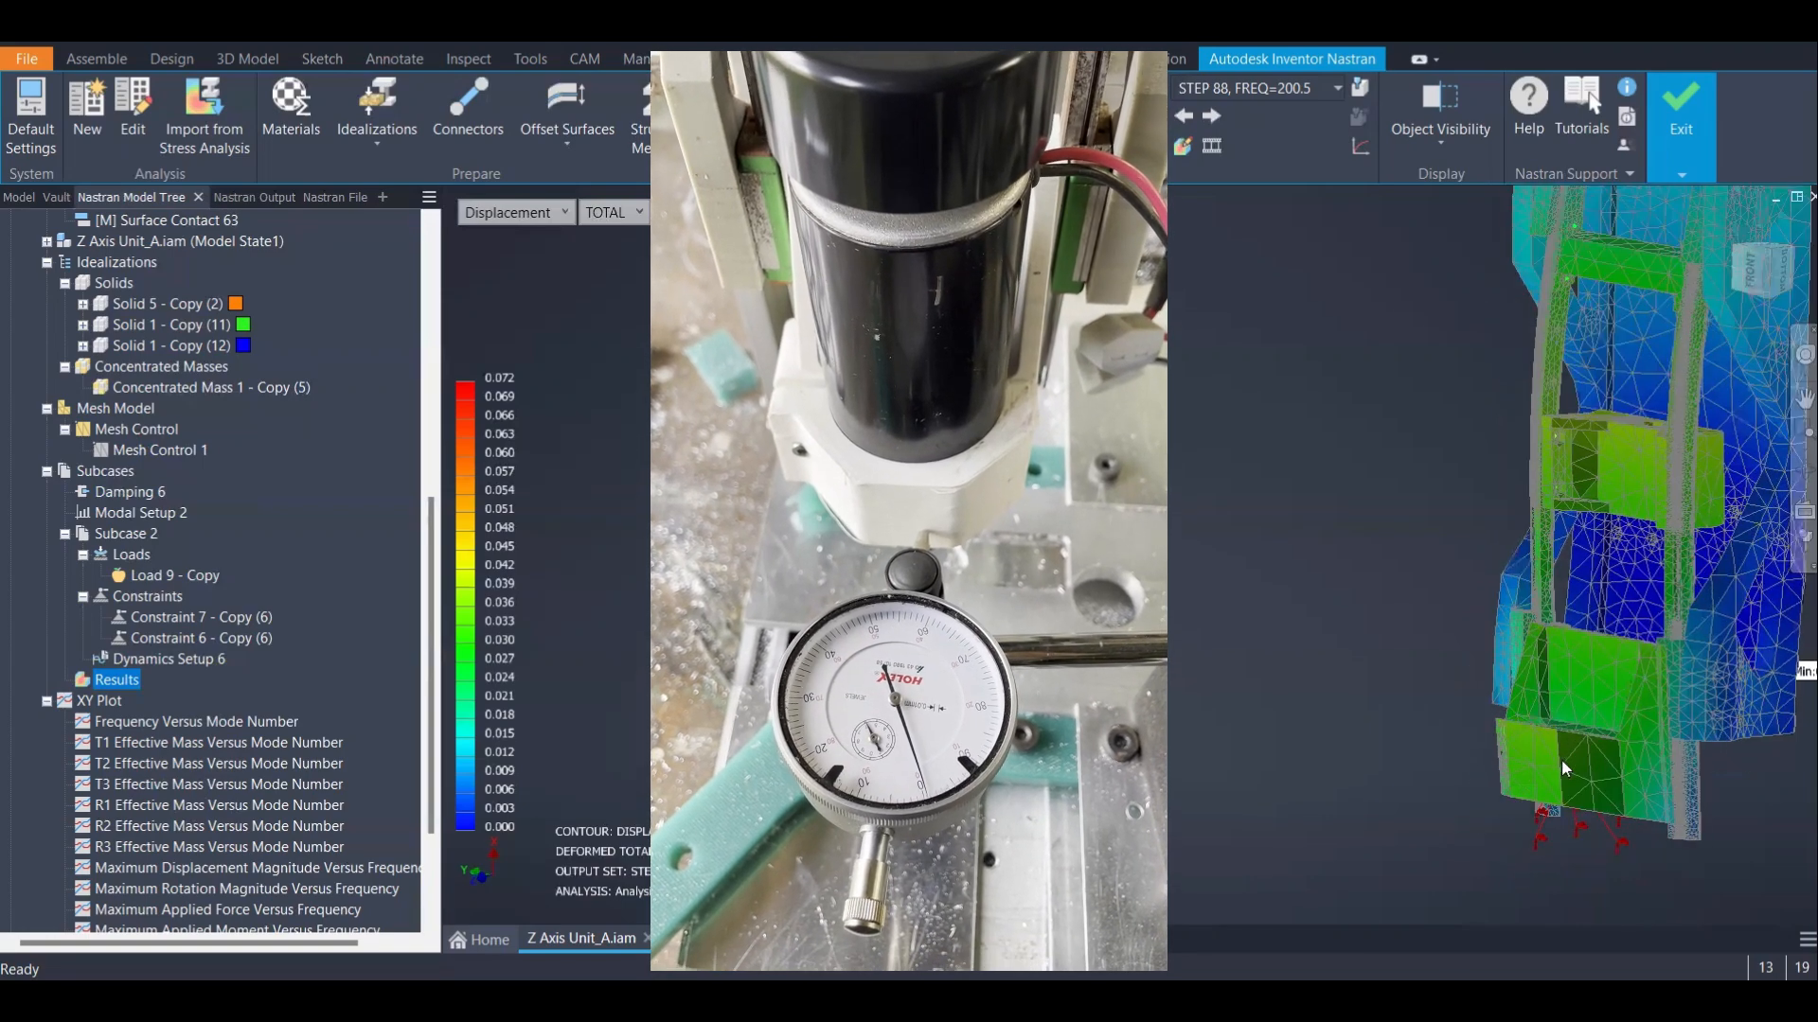
{"action": "scroll", "coordinate": [1560, 758], "scroll_direction": "up", "scroll_amount": 8}
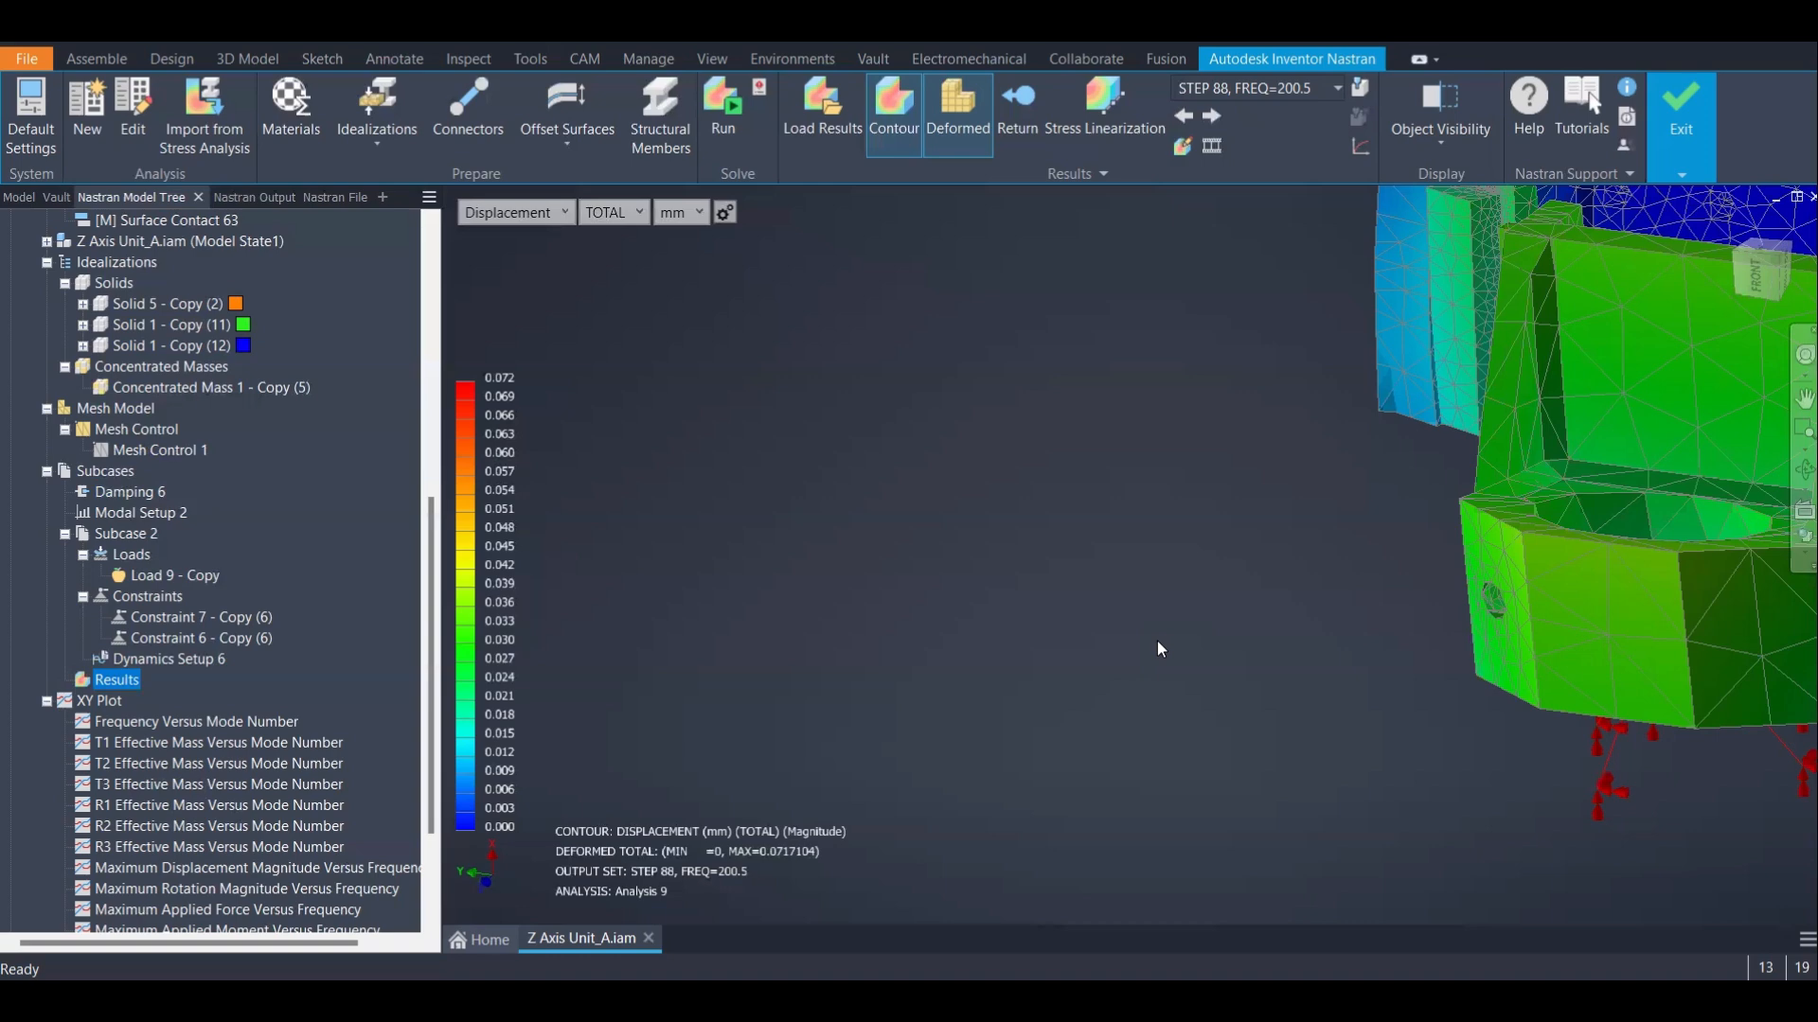
{"action": "scroll", "coordinate": [1157, 648], "scroll_direction": "down", "scroll_amount": 3}
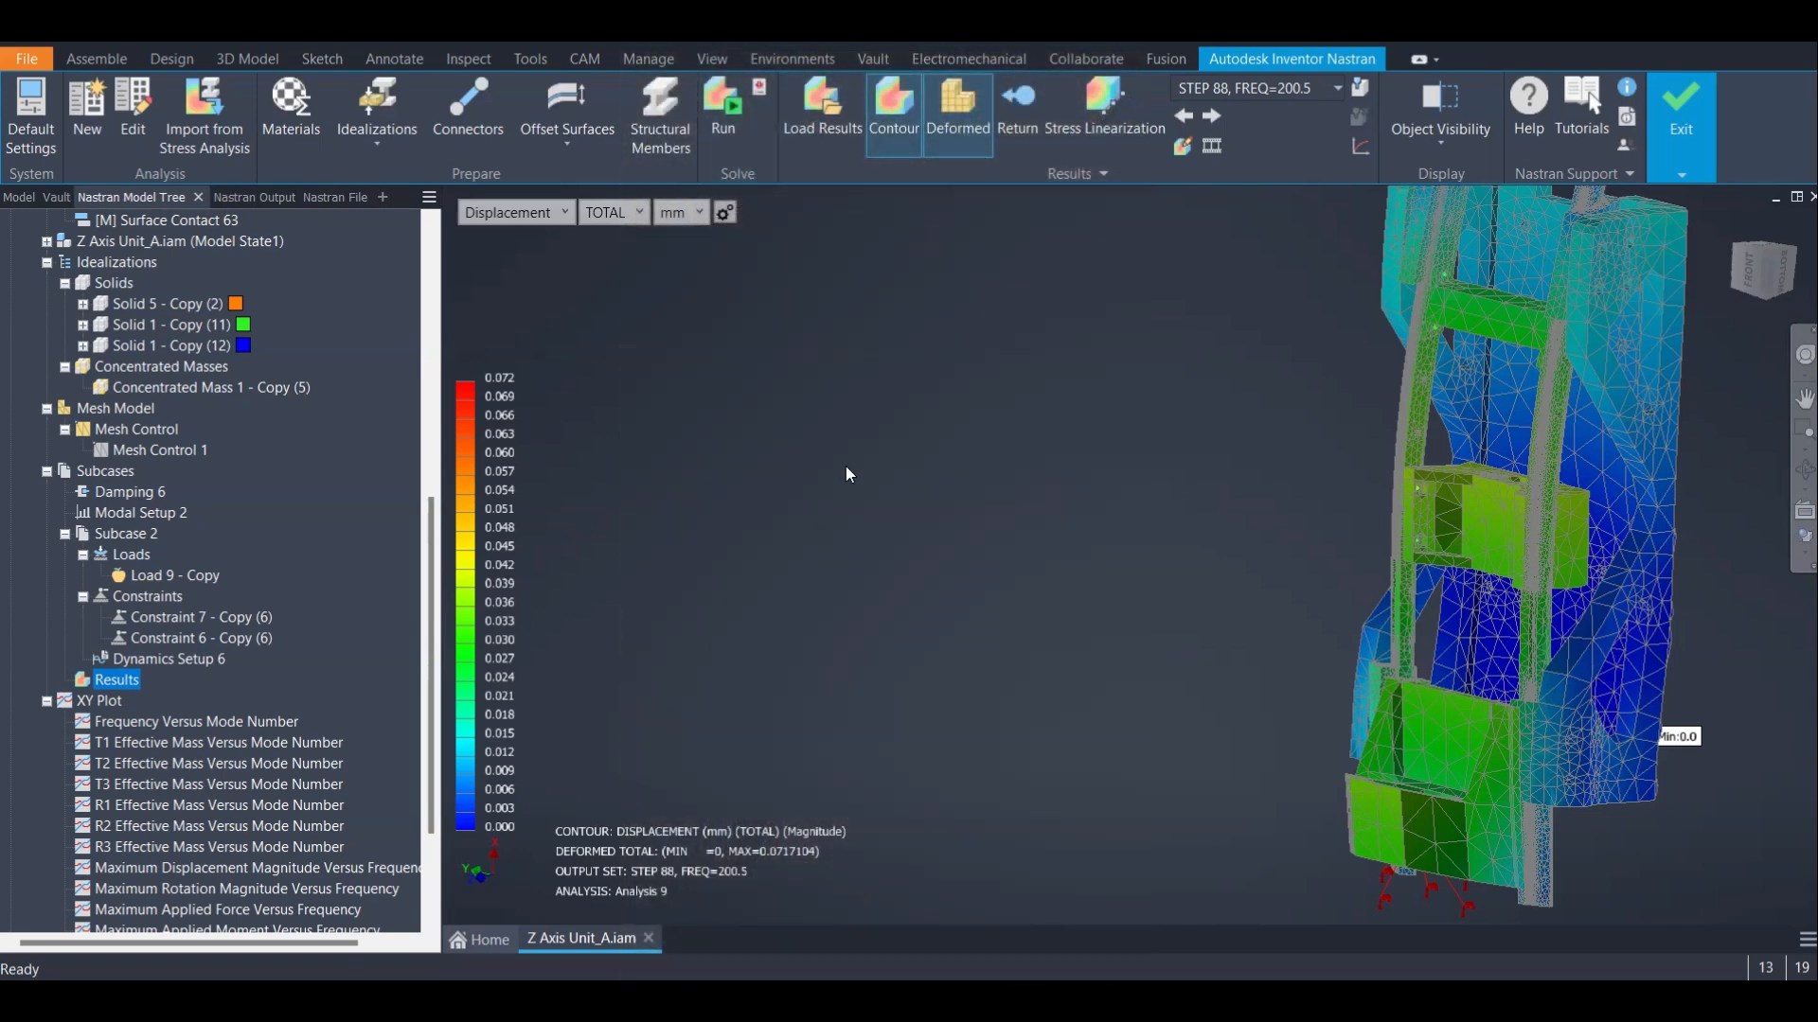
Find the RESVEC residual vector option in the analysis parameters and set it to ON
{"action": "scroll", "coordinate": [390, 590], "scroll_direction": "down", "scroll_amount": 3}
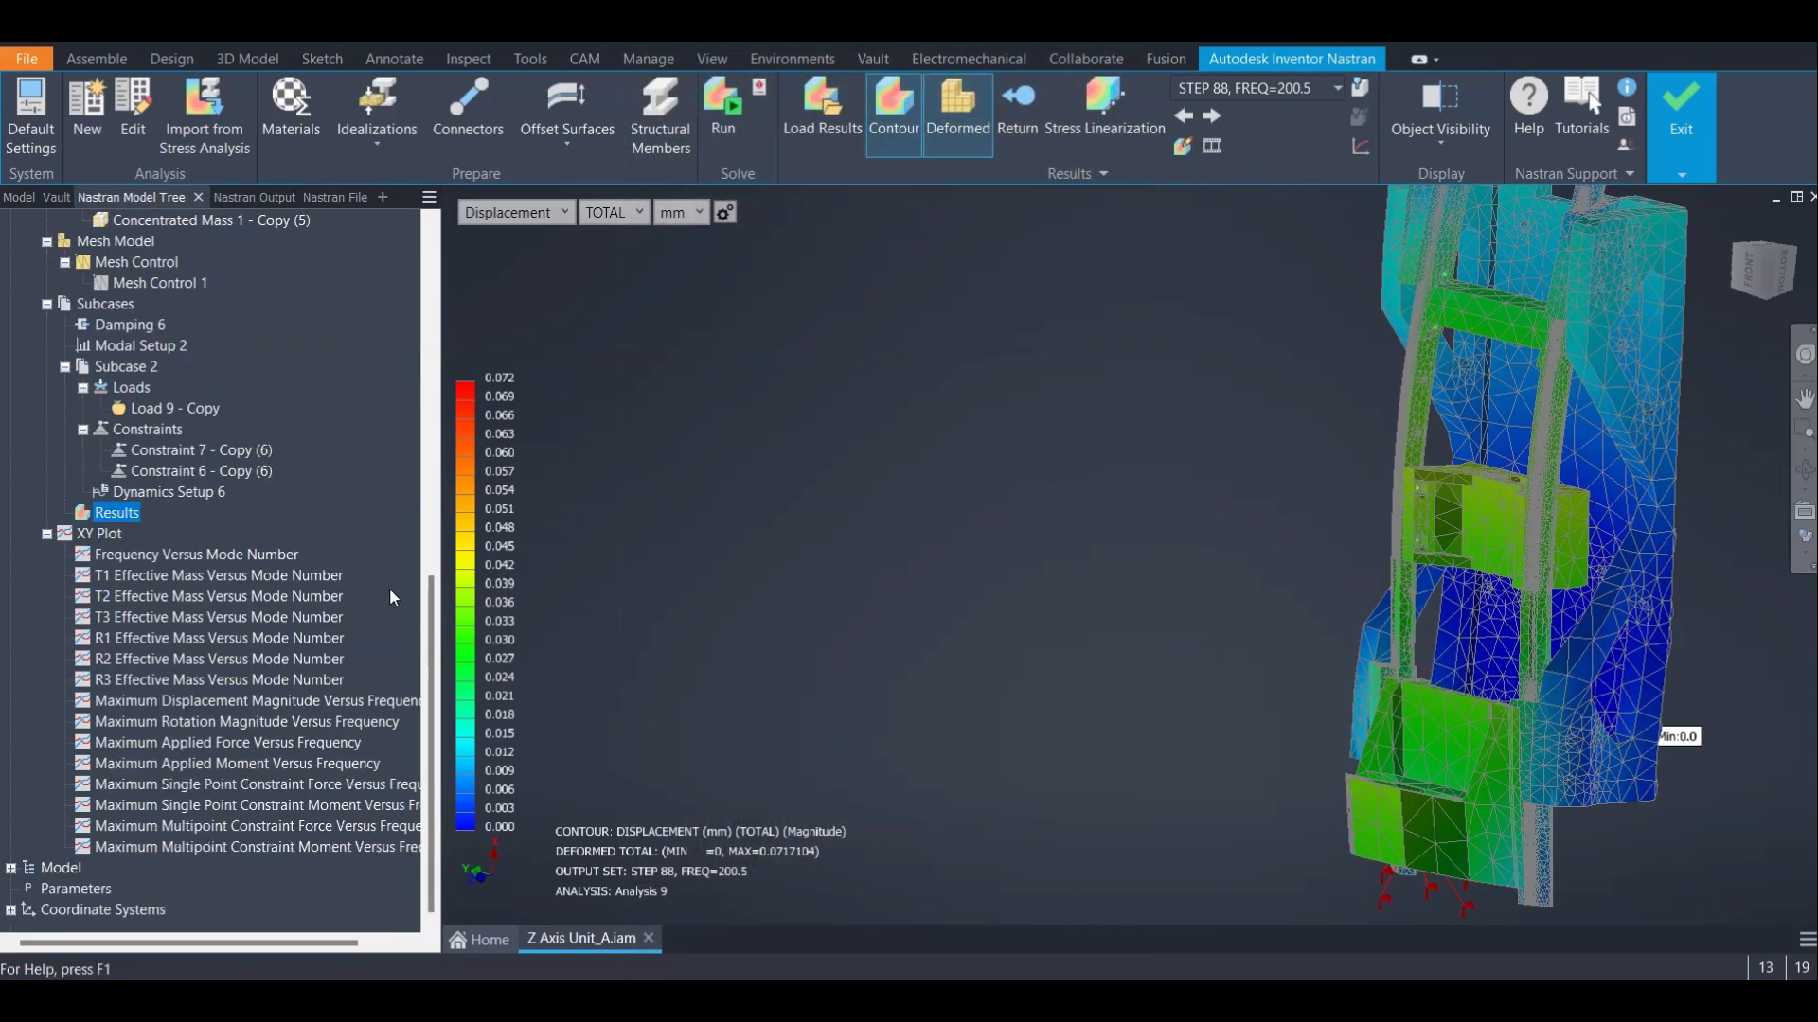
{"action": "double_click", "coordinate": [68, 890]}
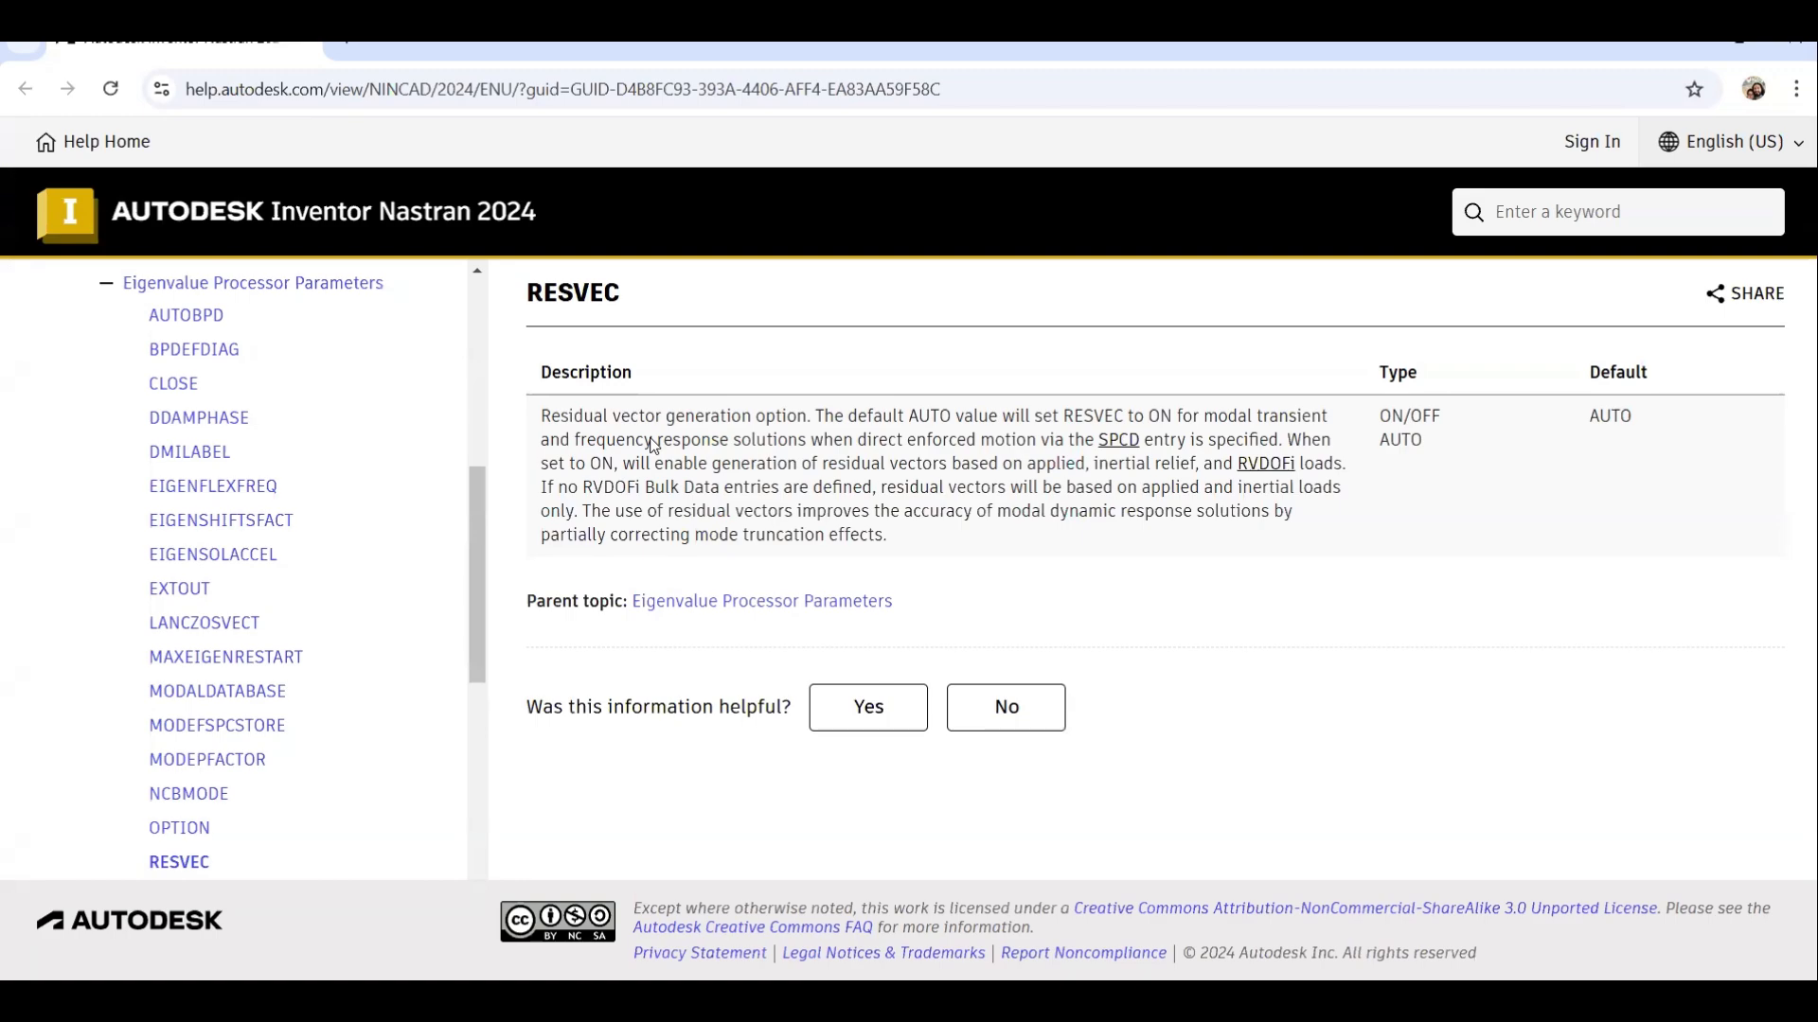
{"action": "left_click", "coordinate": [1174, 999]}
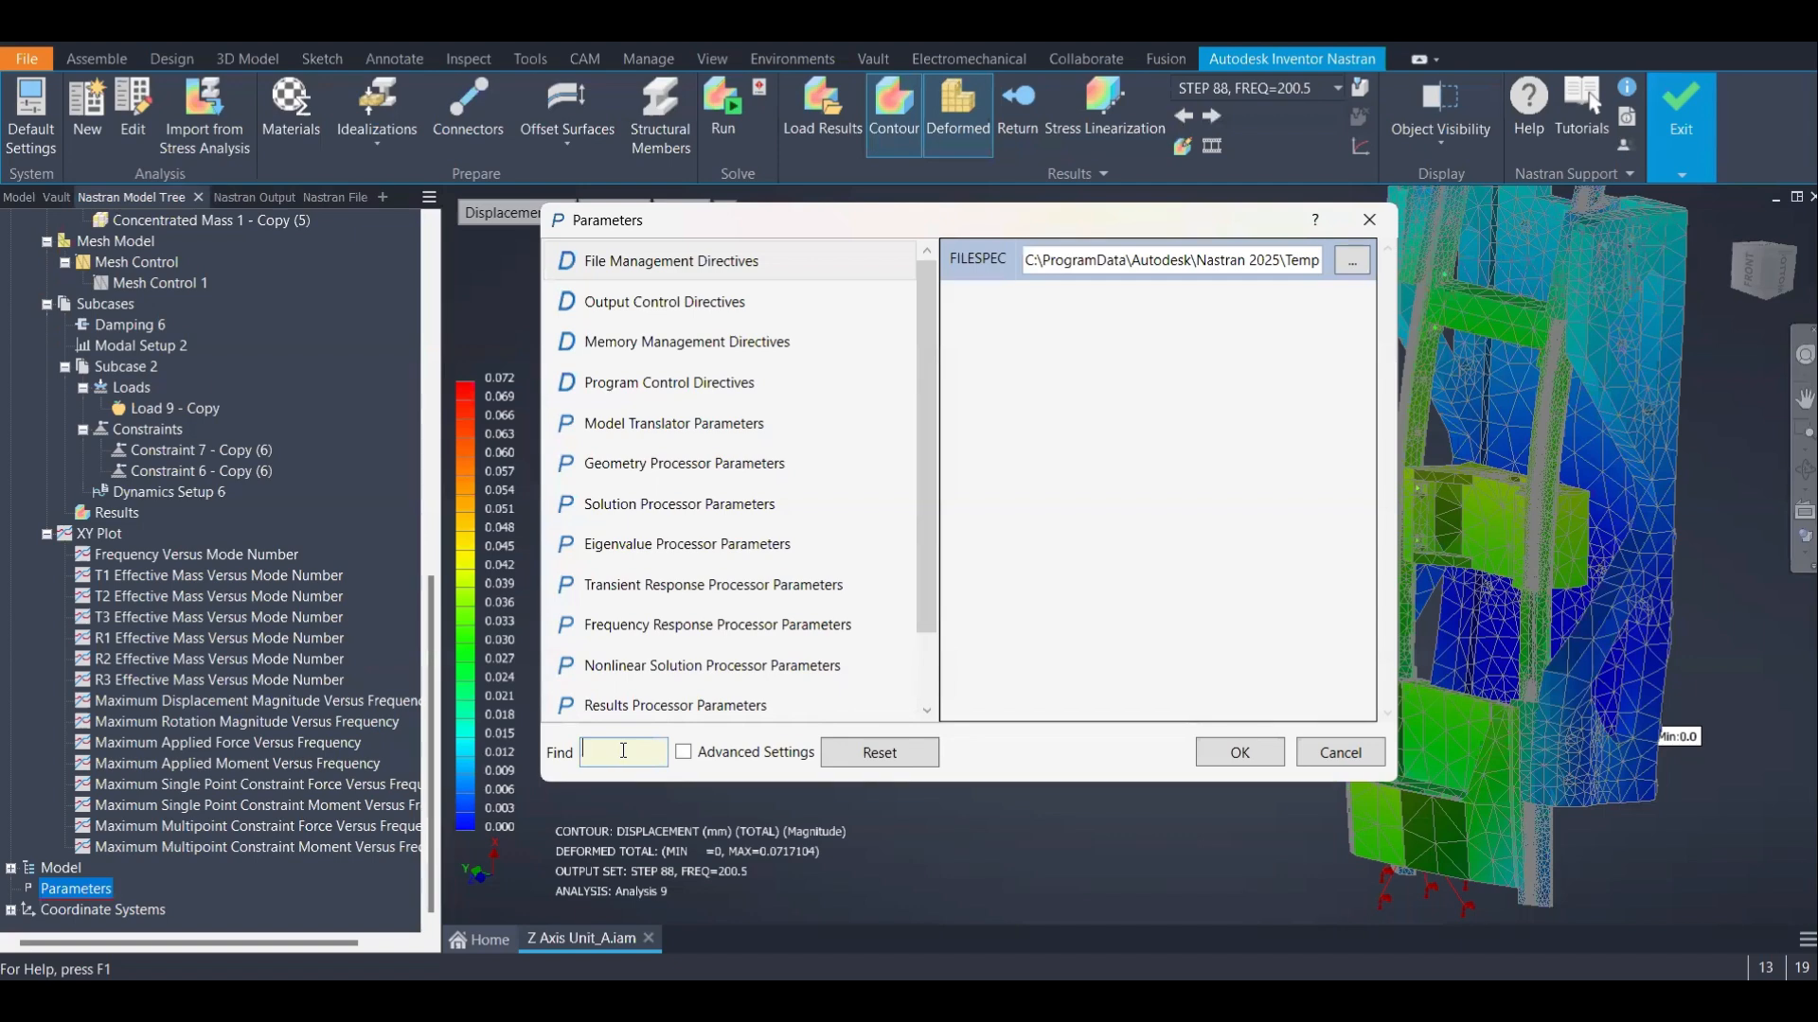
{"action": "type", "text": "re"}
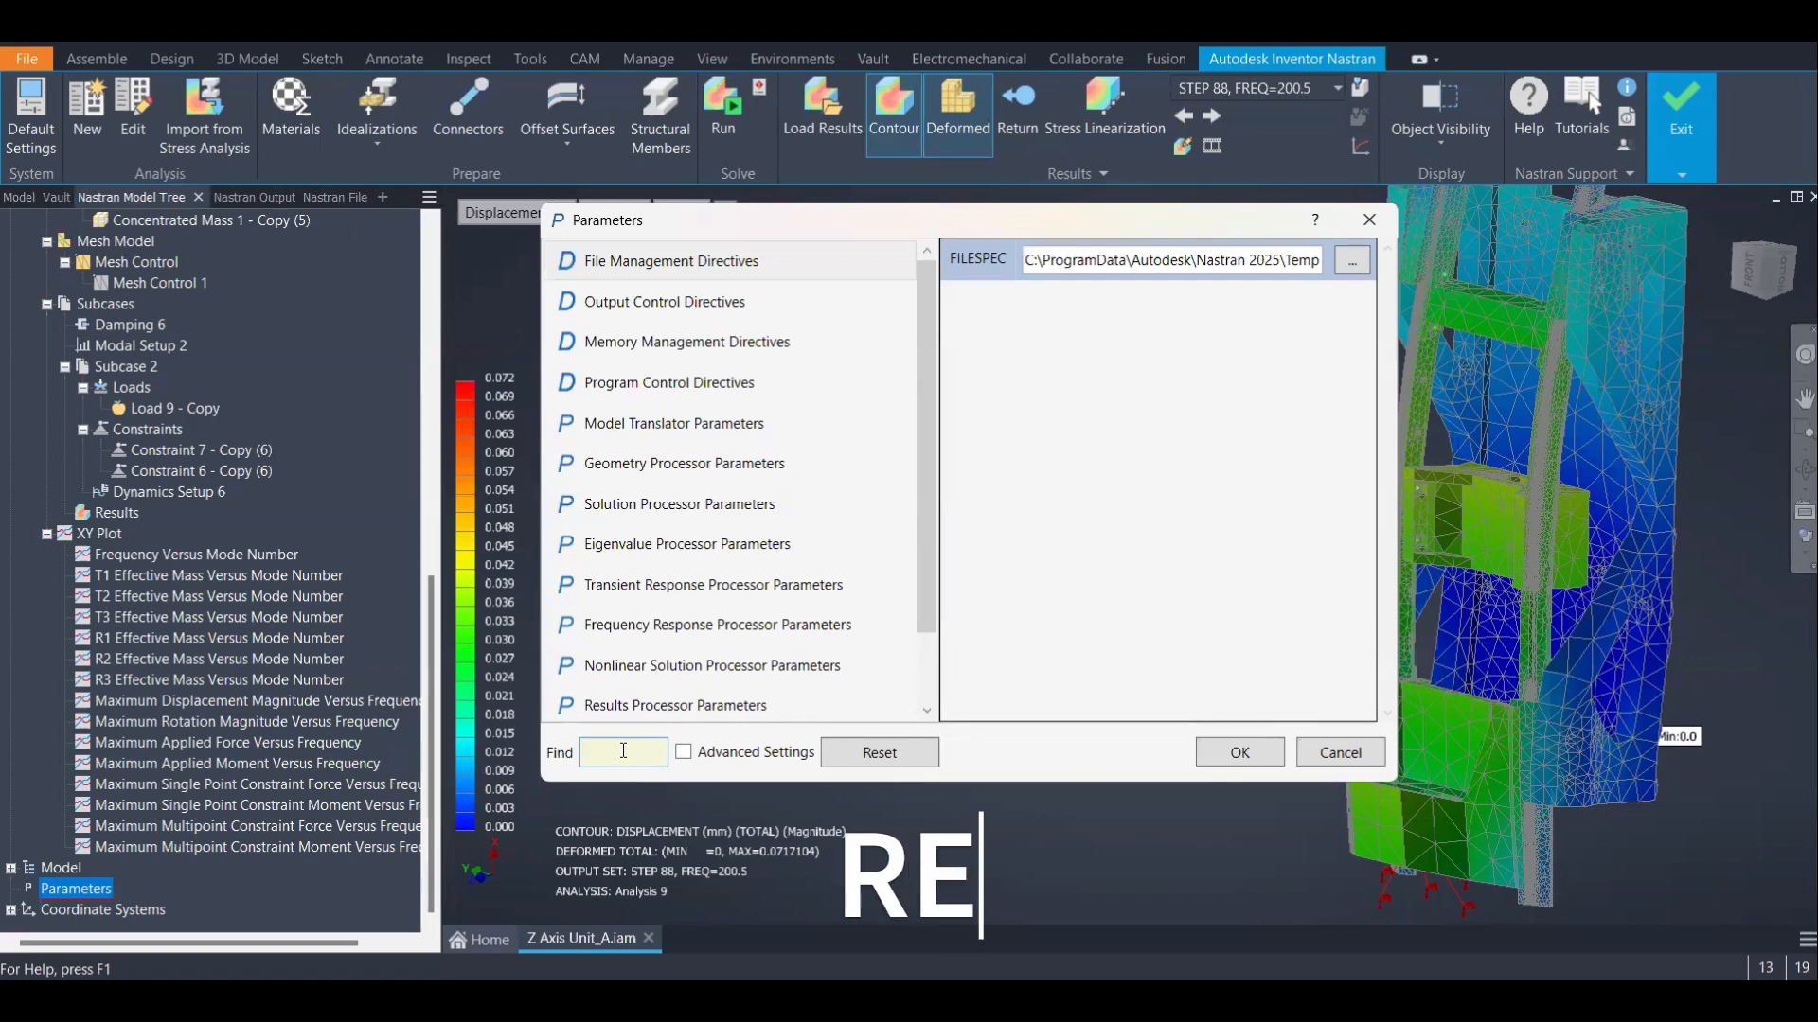
{"action": "type", "text": "ve"}
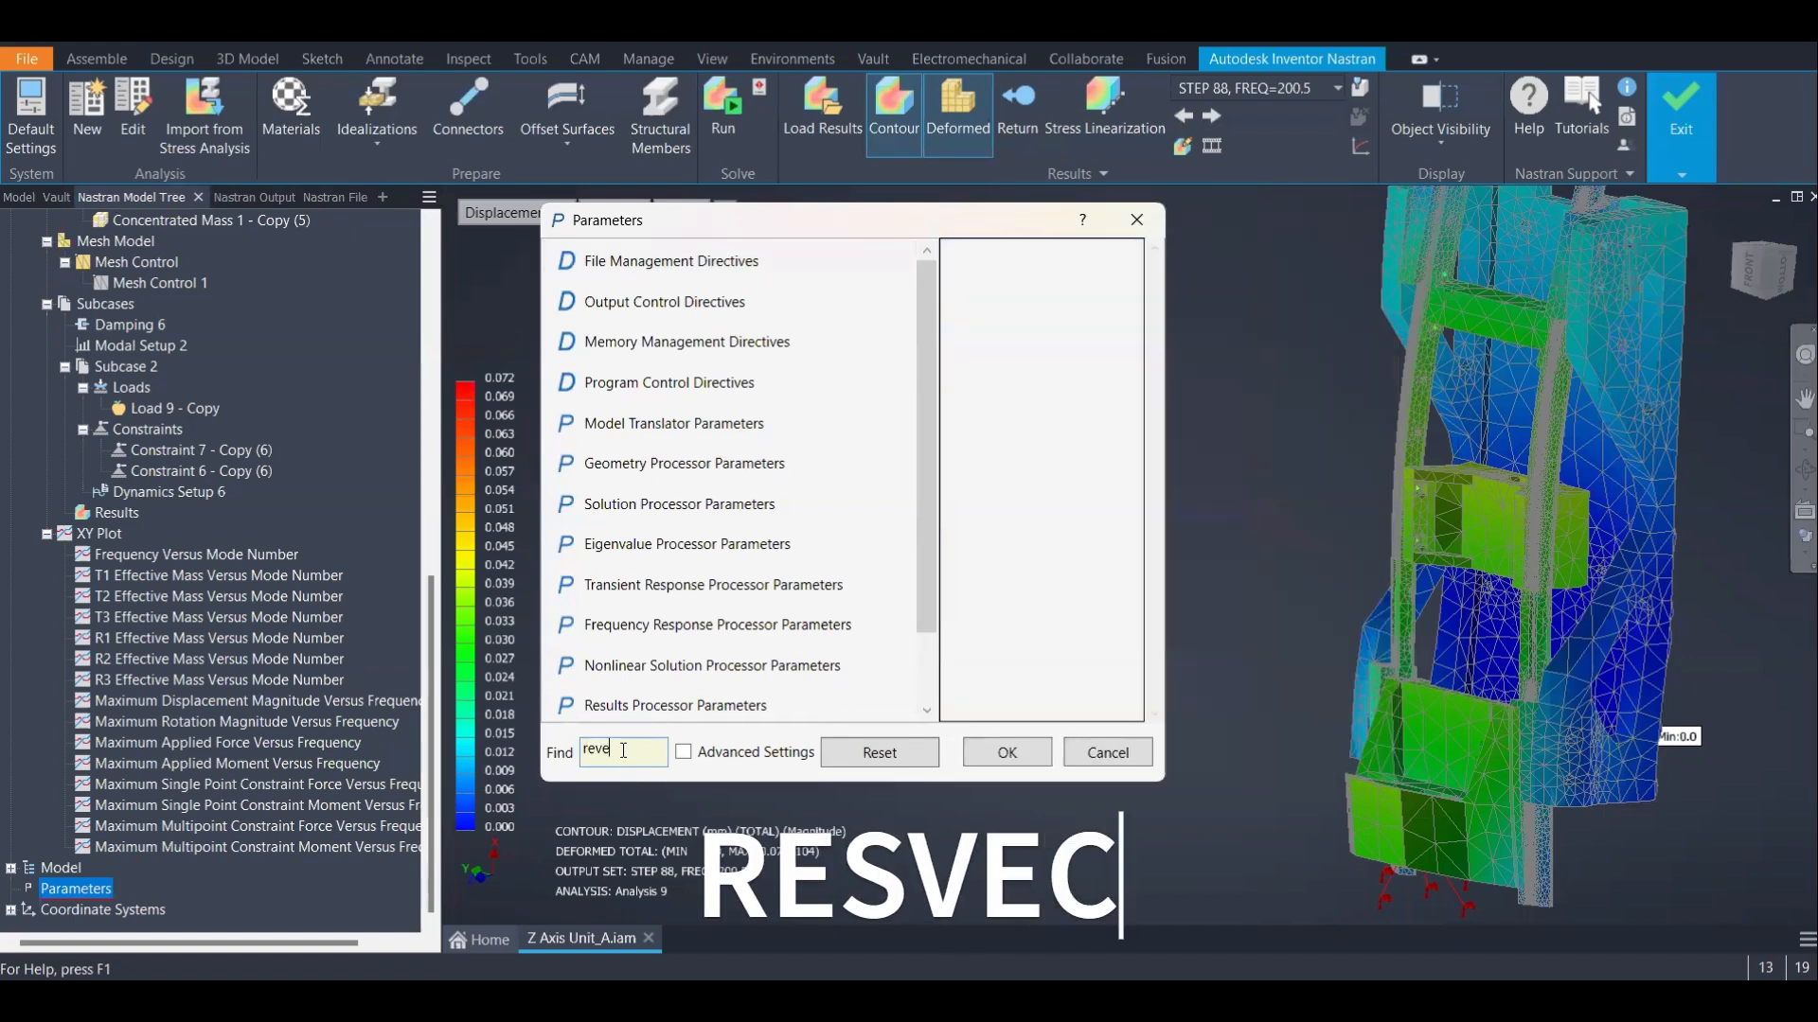
{"action": "type", "text": "c"}
{"action": "key", "text": "BackSpace"}
{"action": "key", "text": "BackSpace"}
{"action": "key", "text": "BackSpace"}
{"action": "type", "text": "s"}
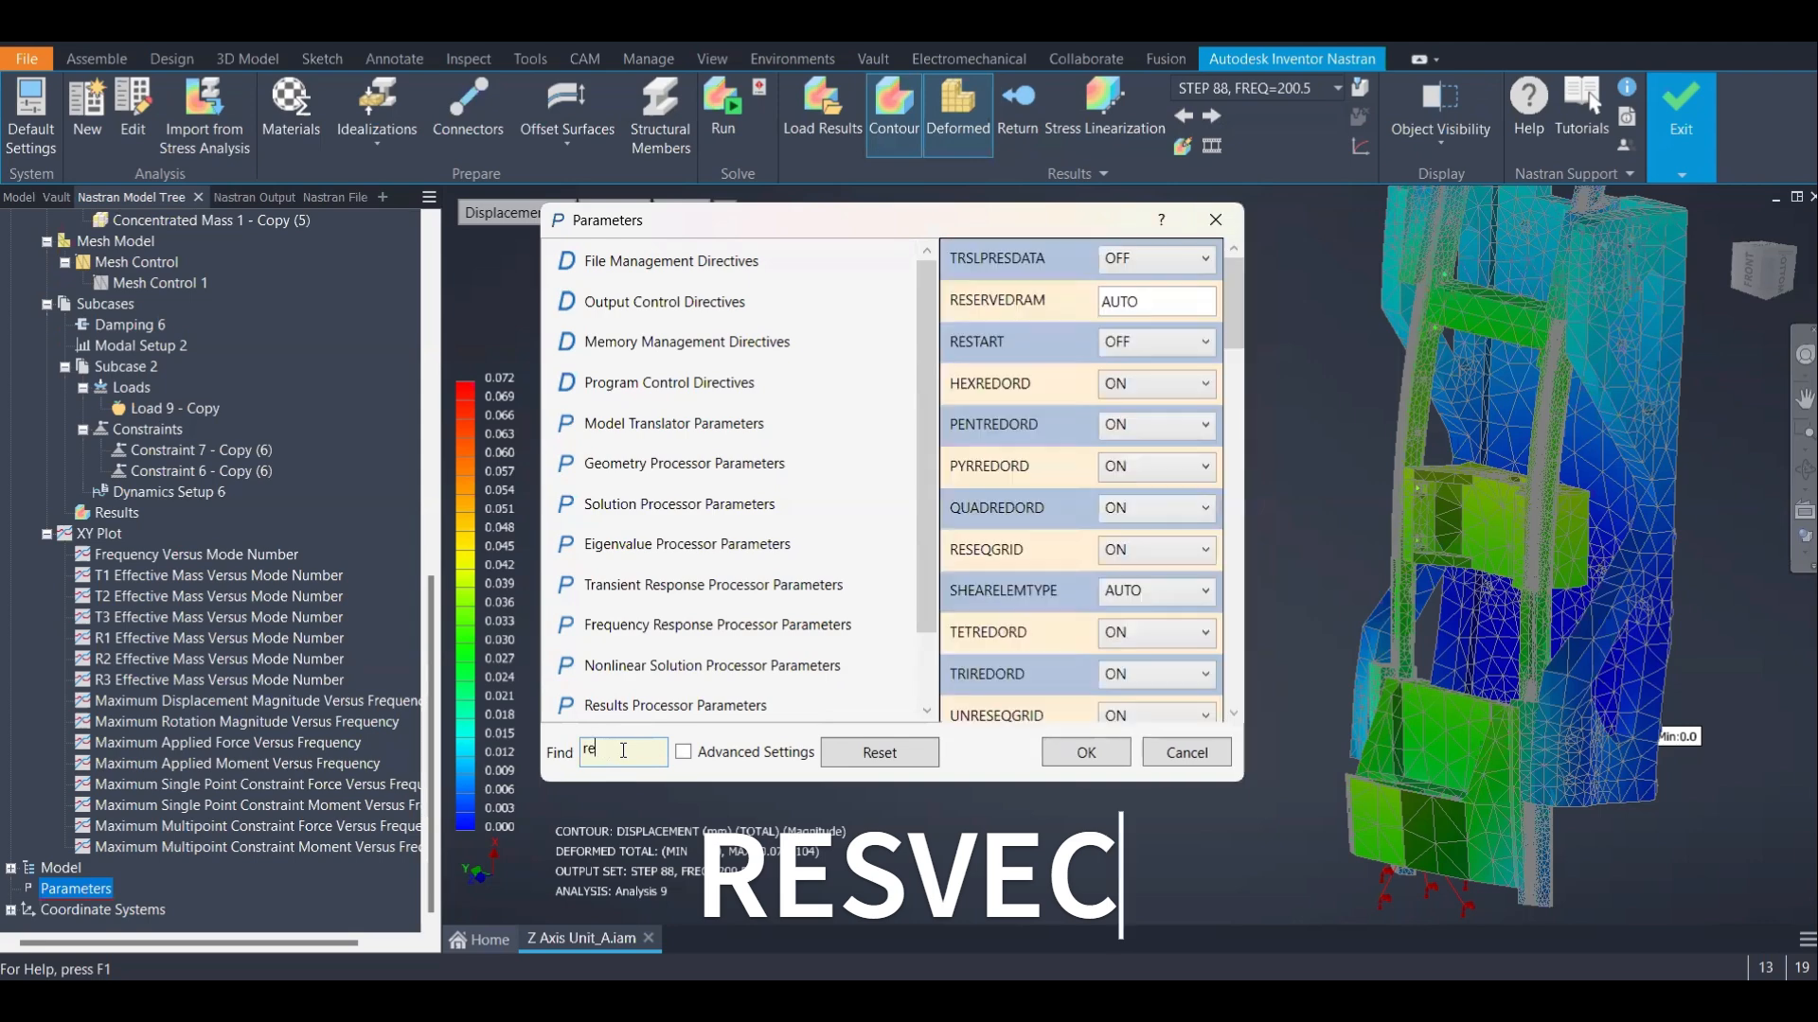
{"action": "type", "text": "vec"}
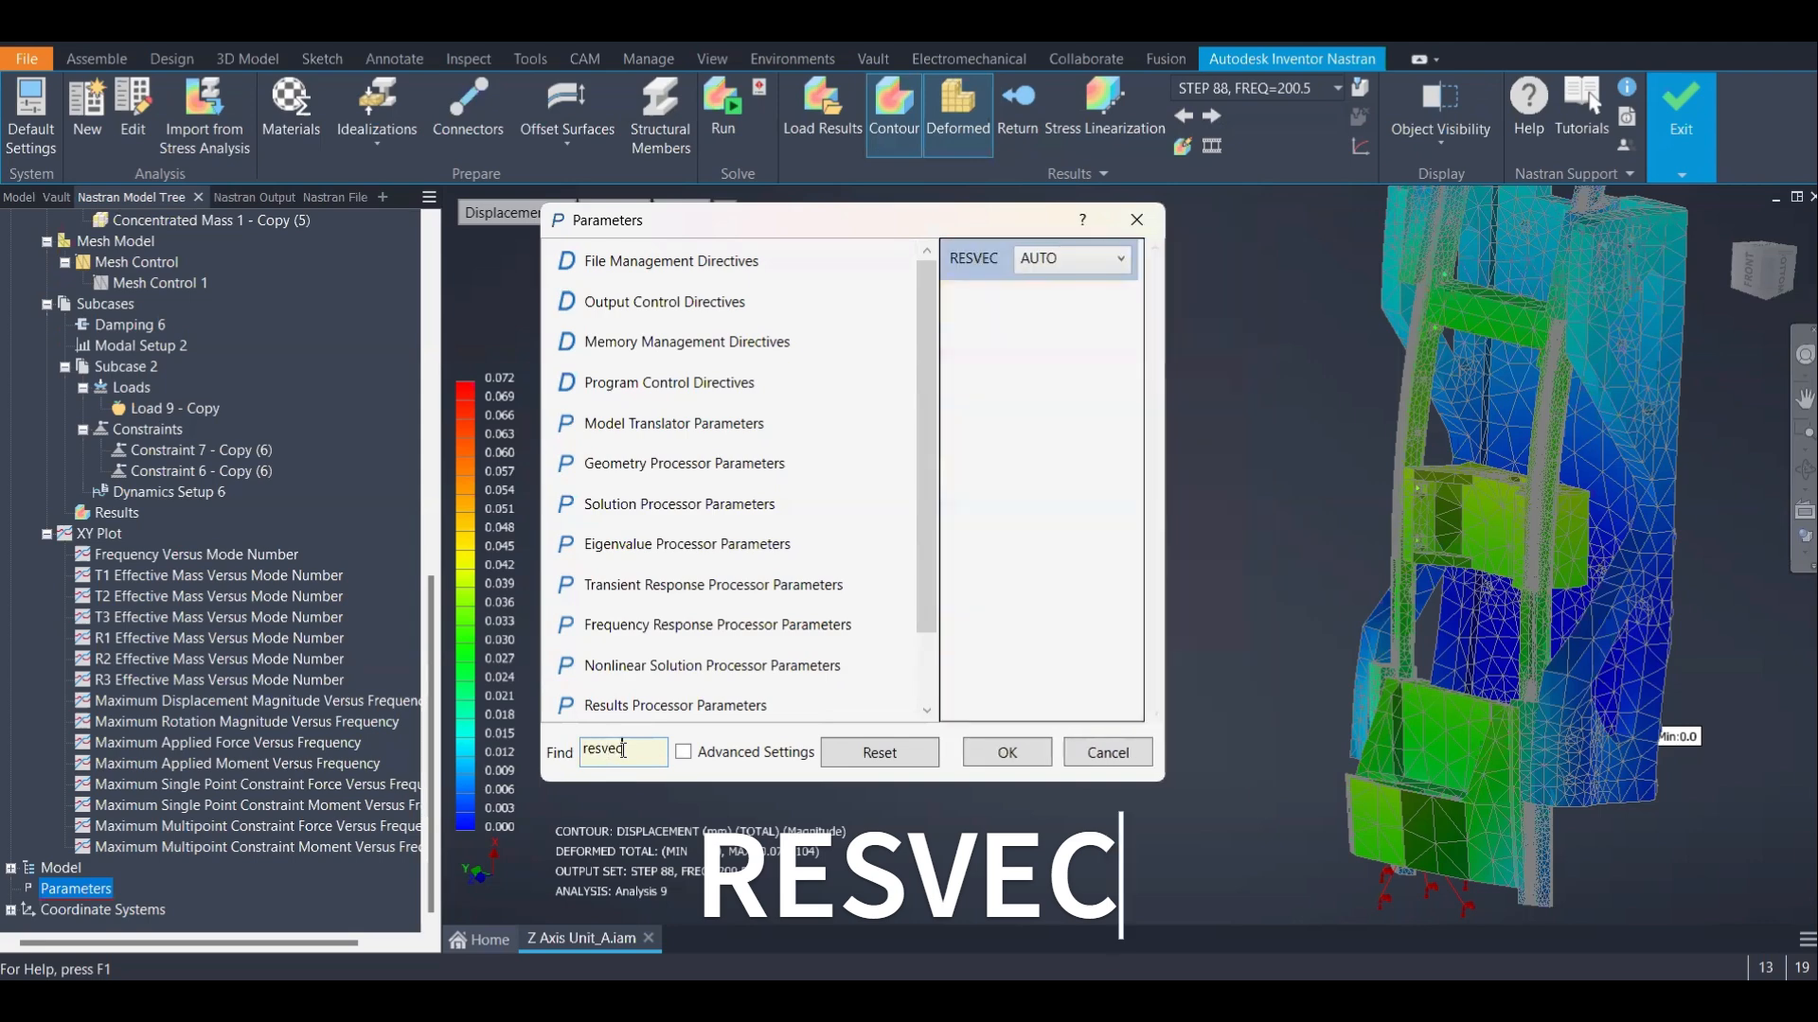
{"action": "left_click", "coordinate": [1098, 265]}
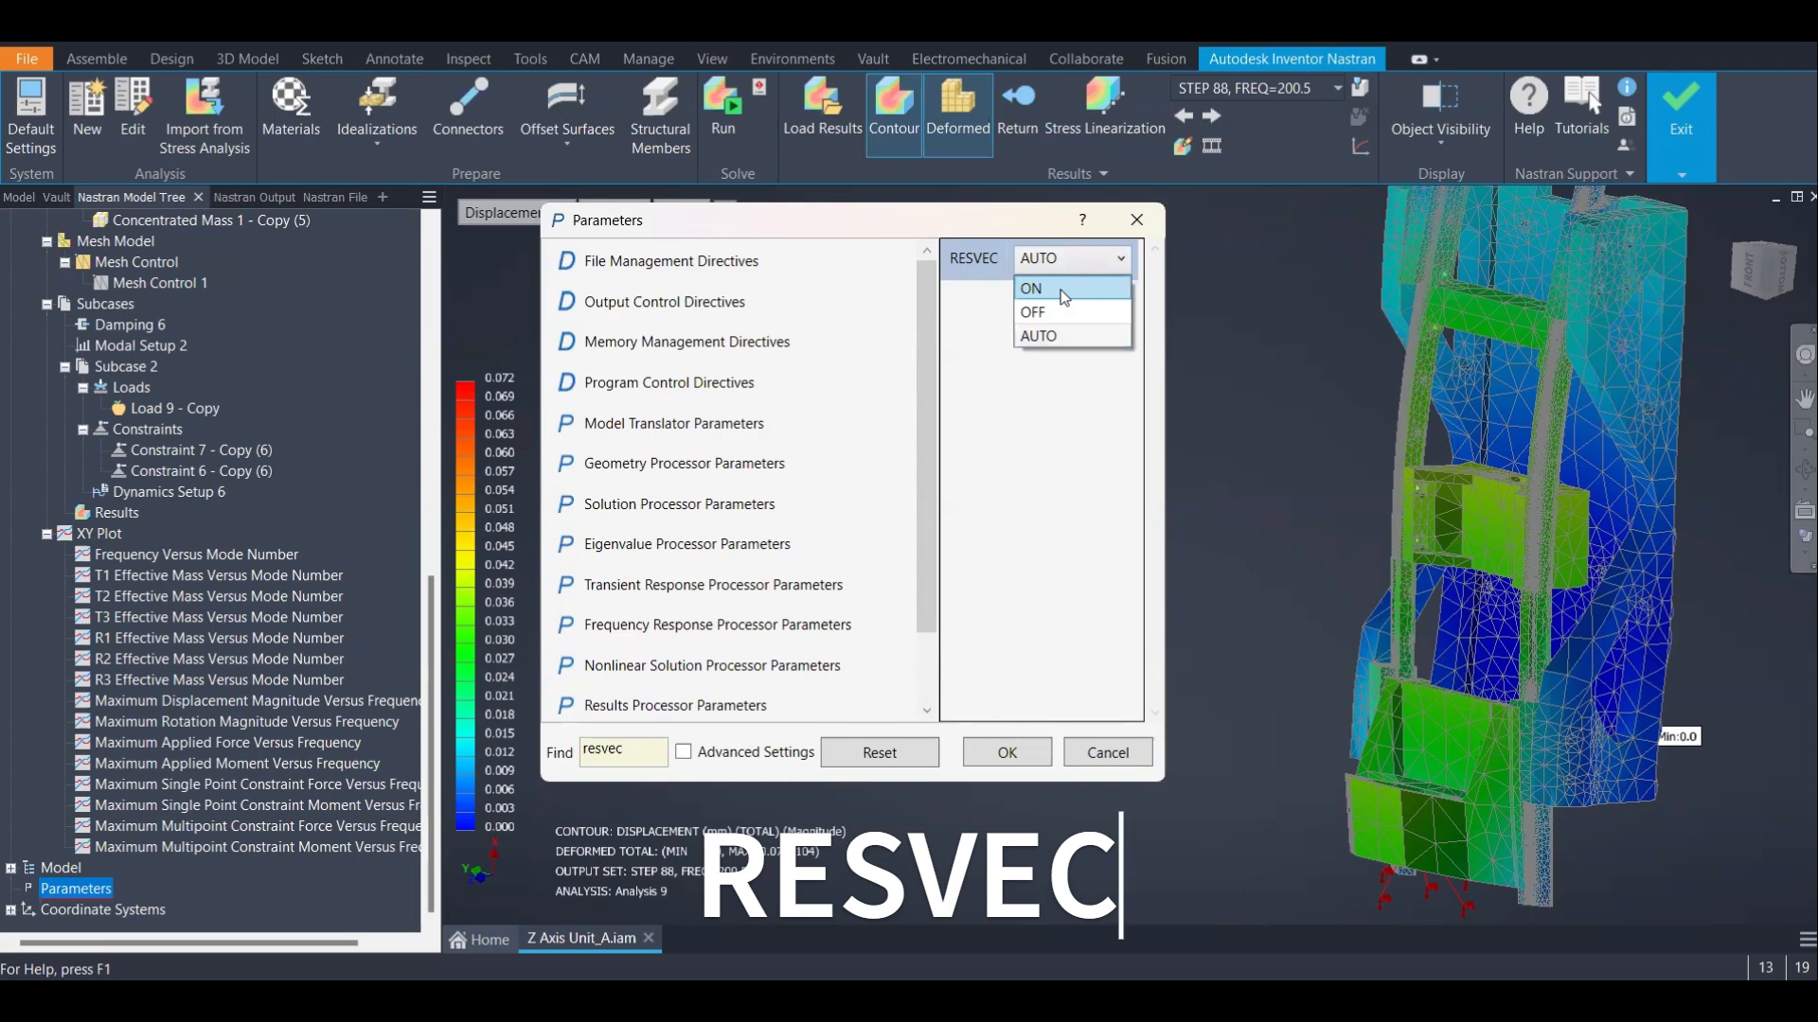
{"action": "left_click", "coordinate": [1064, 298]}
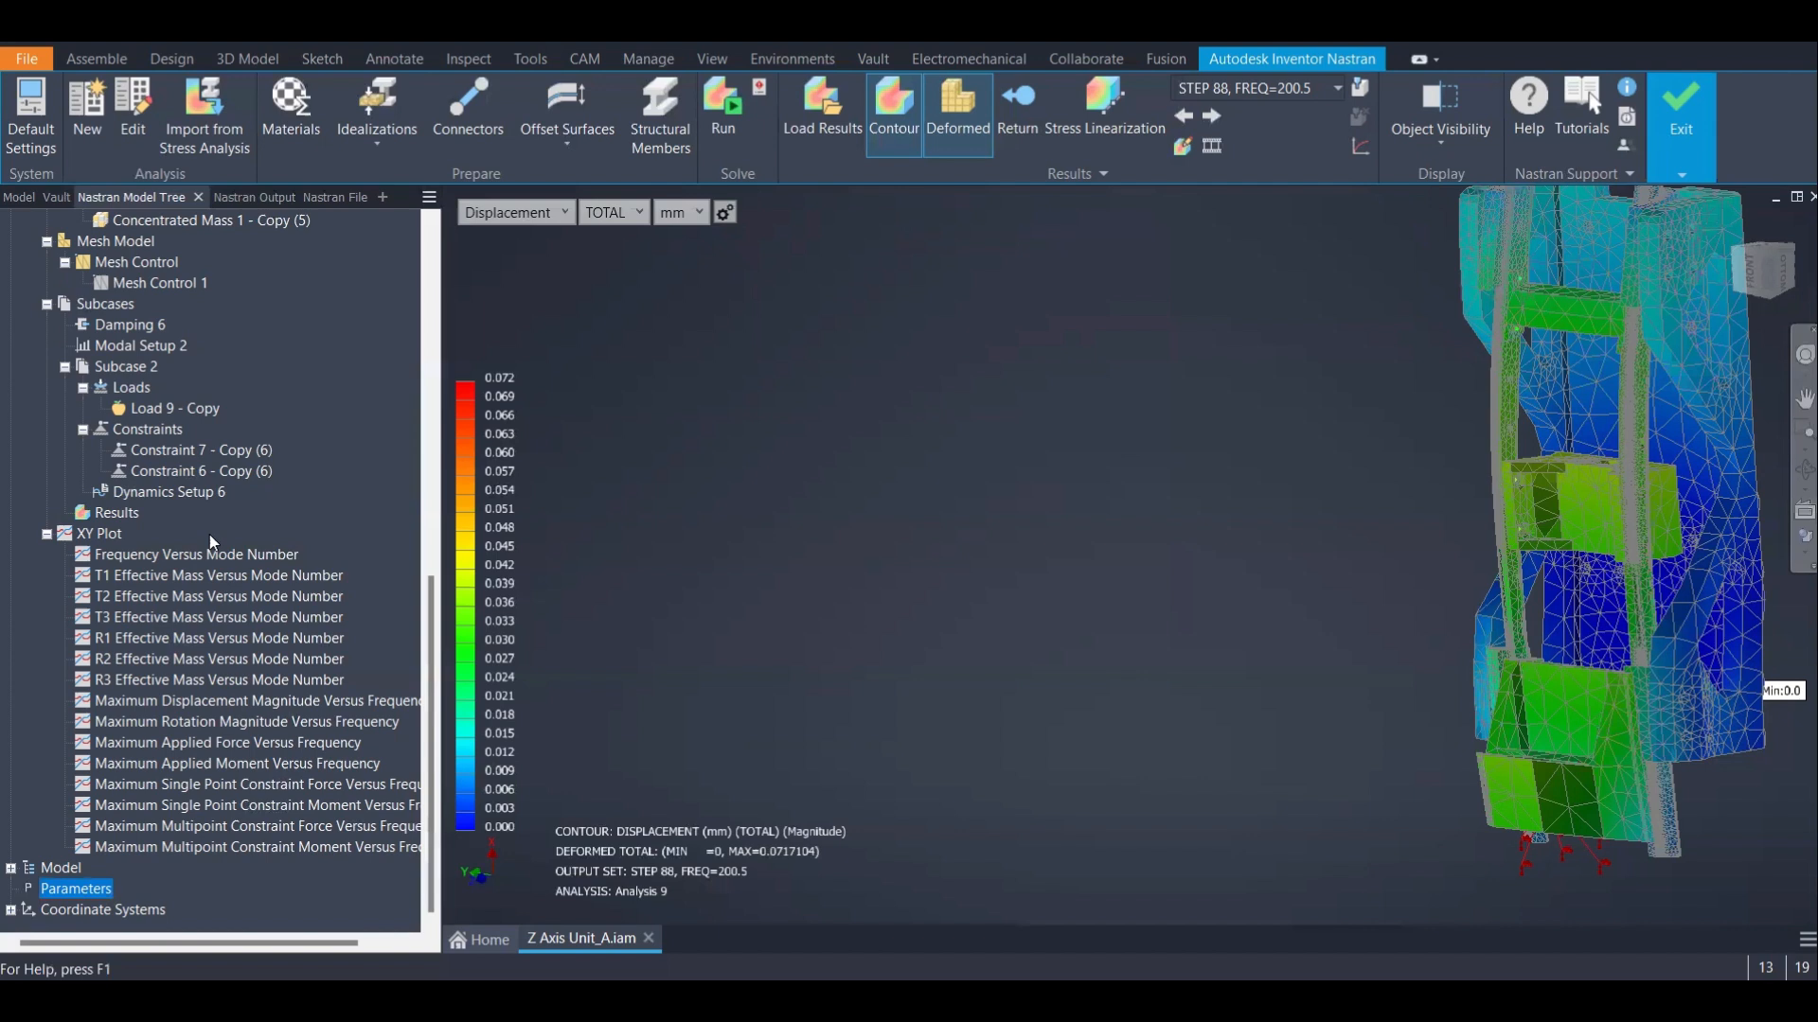
Open the Maximum Displacement Magnitude Versus Frequency XY plot and examine the peak of its curve
{"action": "left_click", "coordinate": [99, 535]}
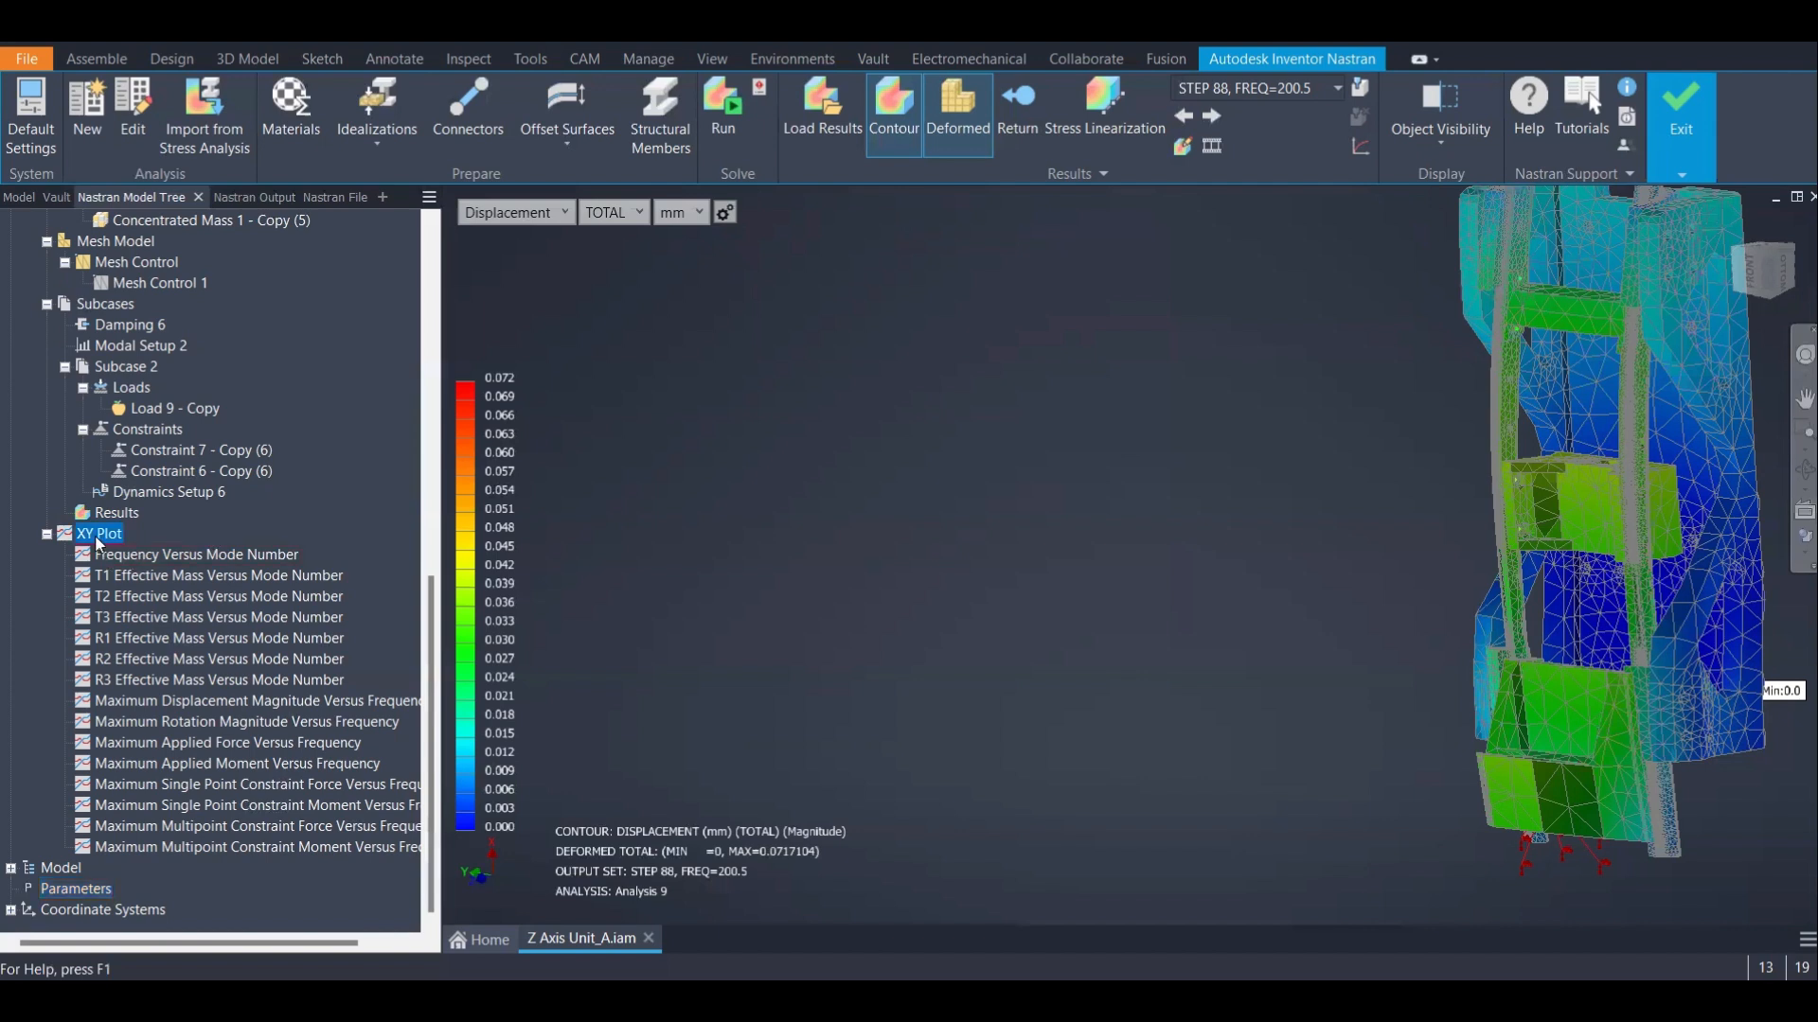
{"action": "left_click", "coordinate": [239, 708]}
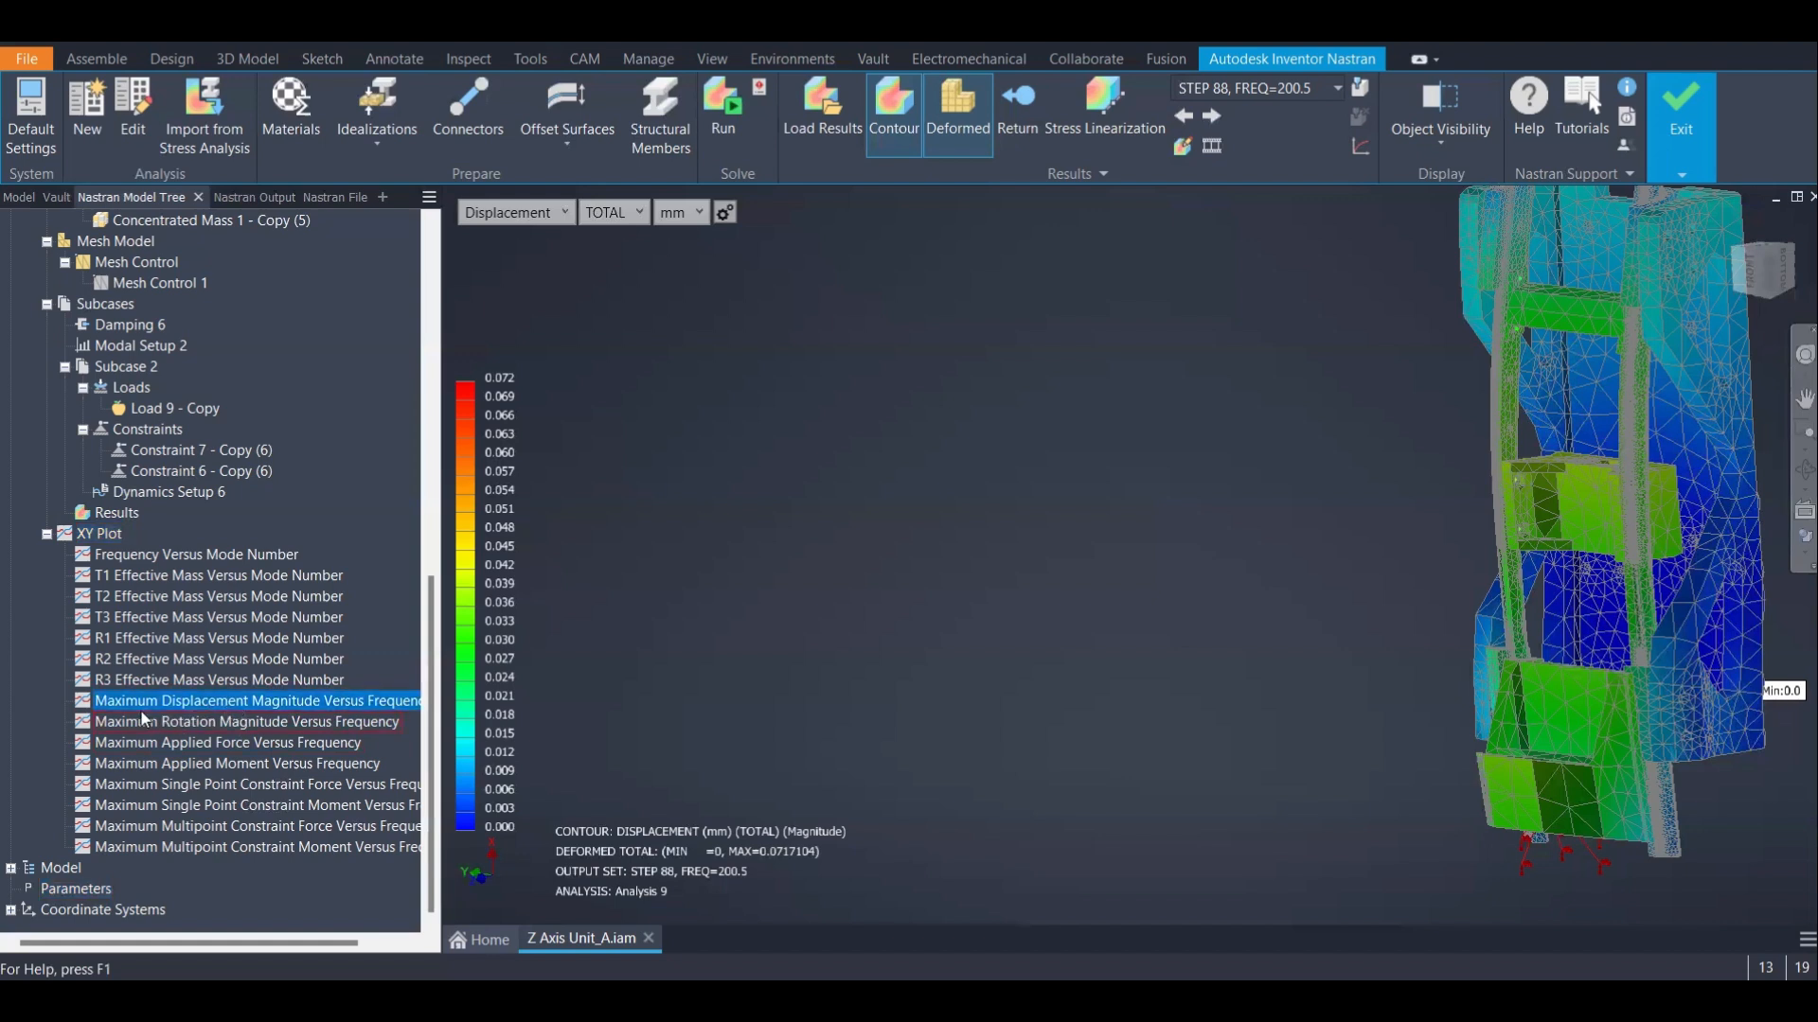
{"action": "double_click", "coordinate": [323, 702]}
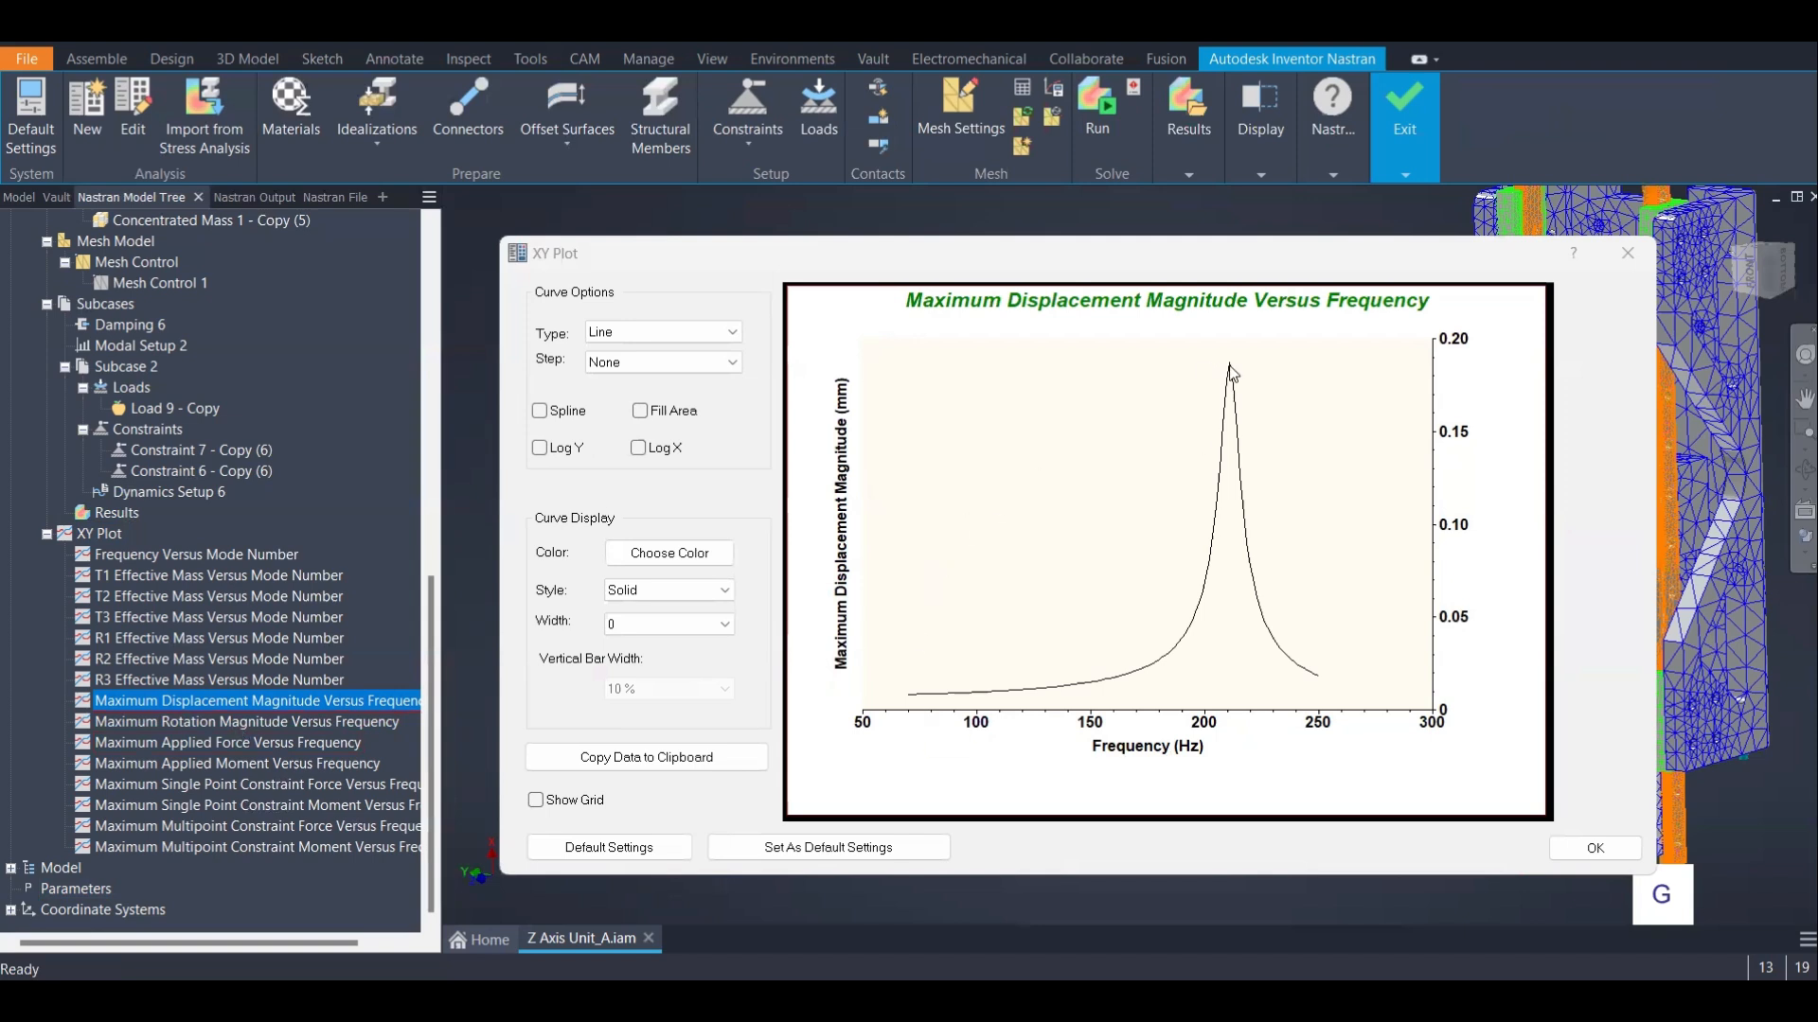
{"action": "mouse_move", "coordinate": [1230, 364]}
Copy the maximum displacement plot's data to the clipboard and close the plot
{"action": "left_click", "coordinate": [625, 758]}
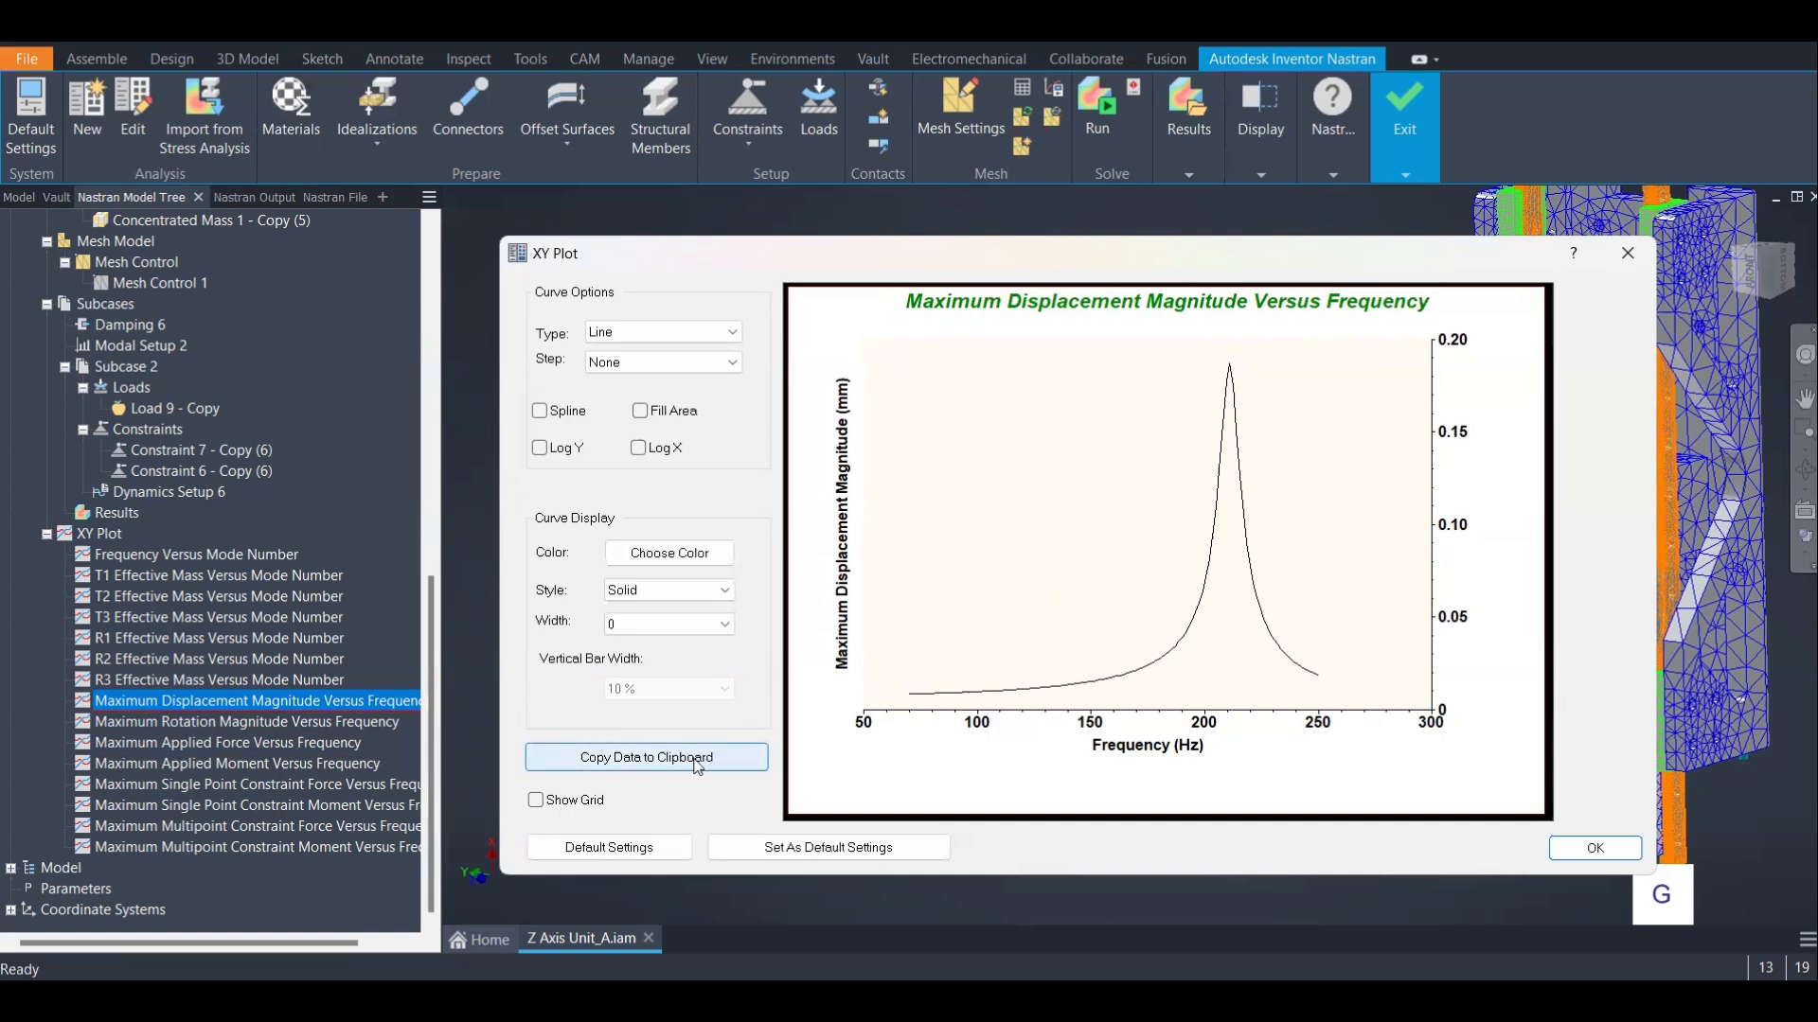
{"action": "left_click", "coordinate": [658, 763]}
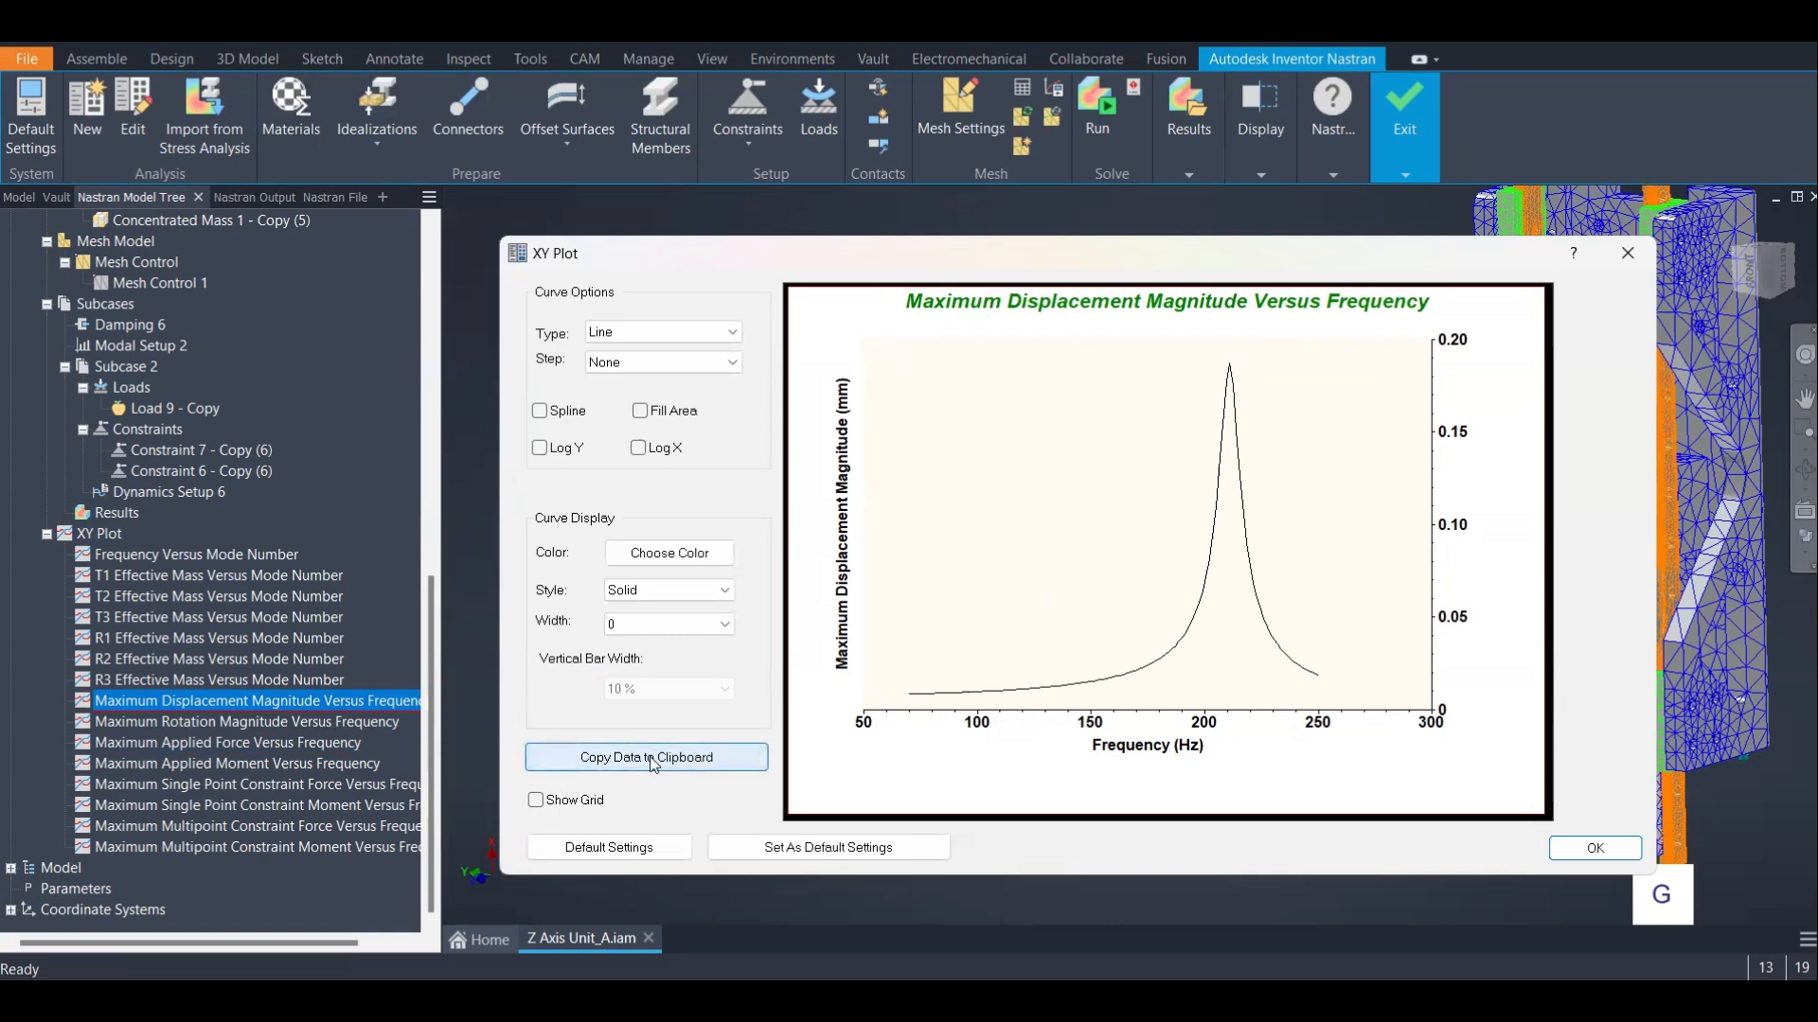
{"action": "left_click", "coordinate": [1595, 848]}
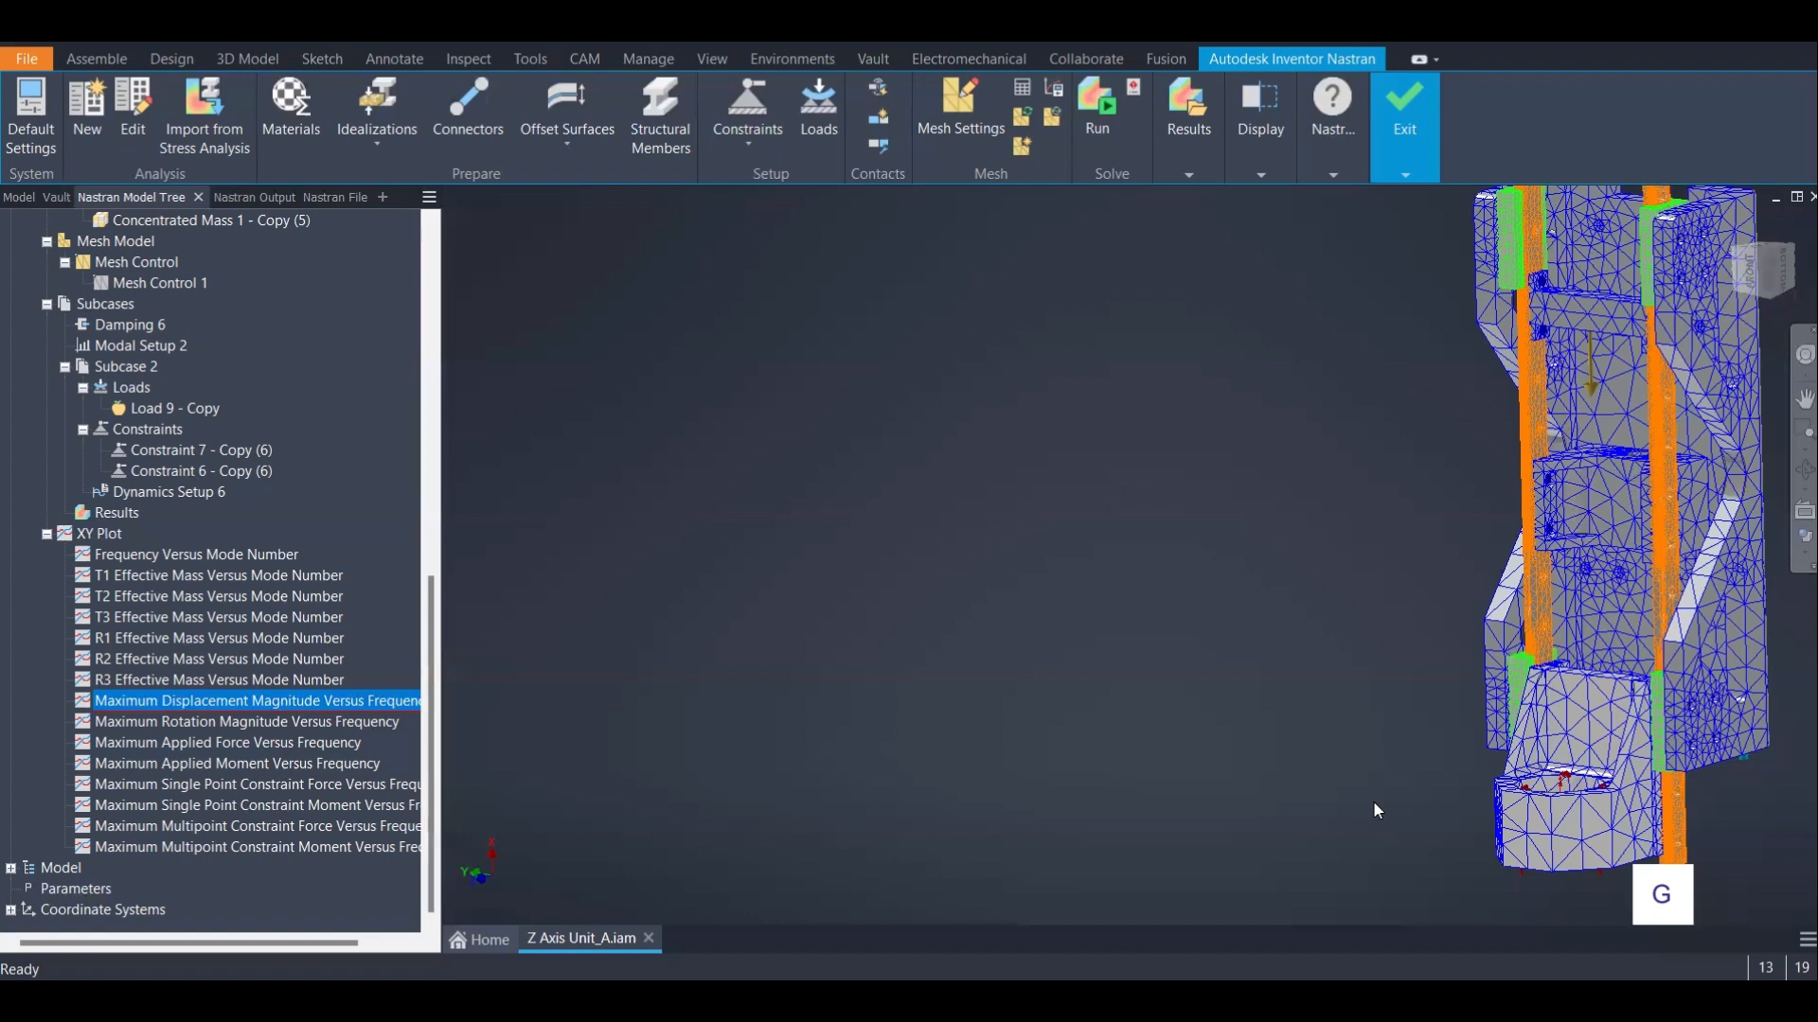
{"action": "middle_click_drag", "start_coordinate": [1373, 799], "coordinate": [1320, 740], "text": "shift"}
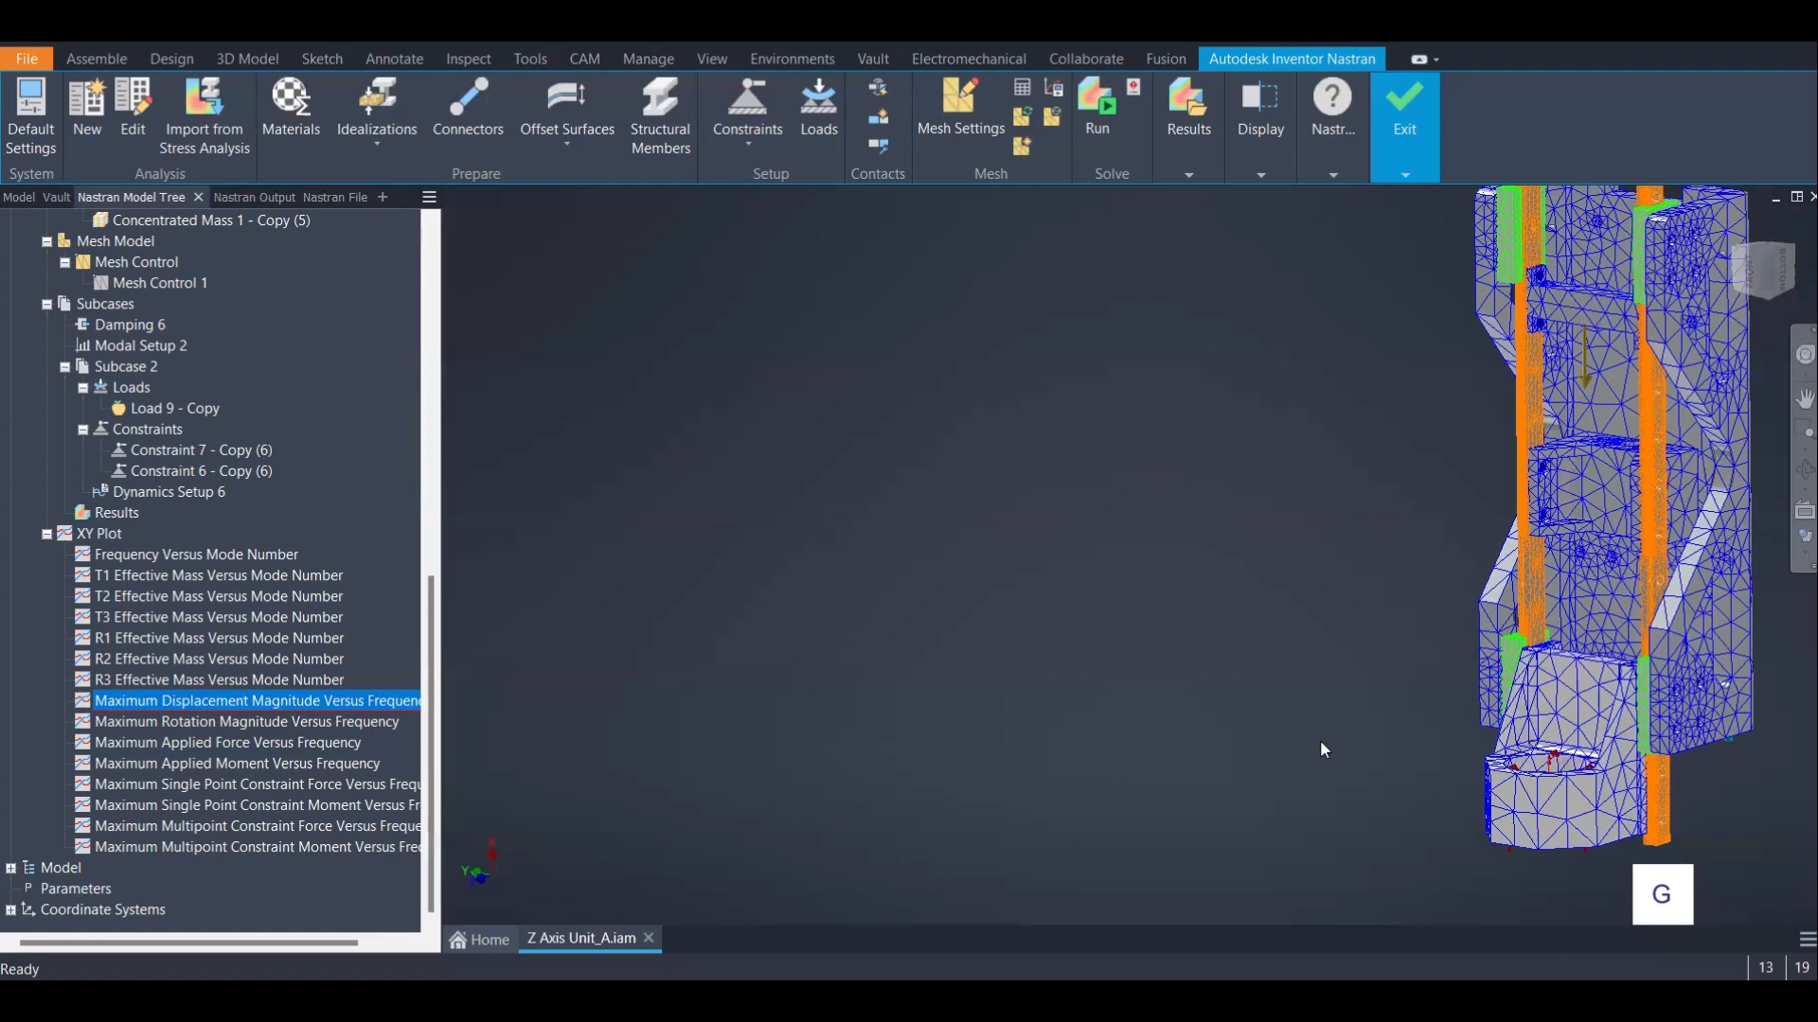